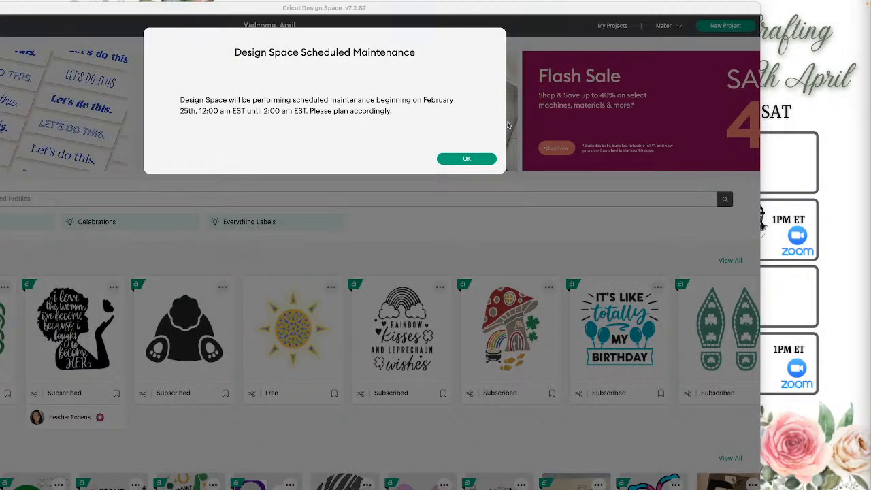
Dismiss the scheduled maintenance notice, then resize and reposition the application window so it fits fully on the screen
{"action": "left_click", "coordinate": [458, 160]}
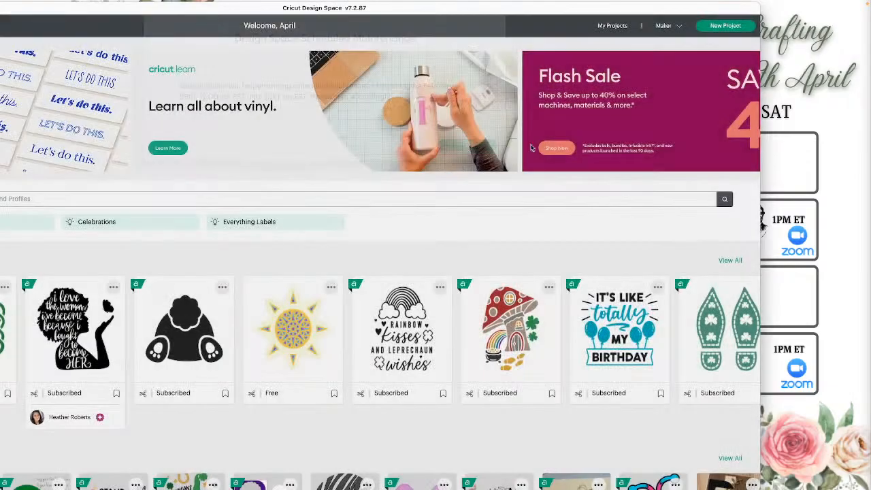
{"action": "left_click_drag", "start_coordinate": [583, 9], "coordinate": [664, 5]}
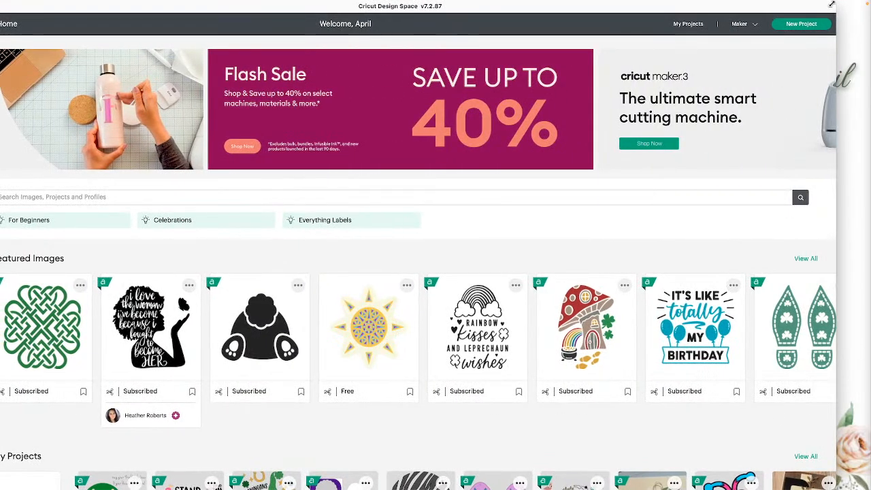
{"action": "left_click_drag", "start_coordinate": [831, 5], "coordinate": [784, 8]}
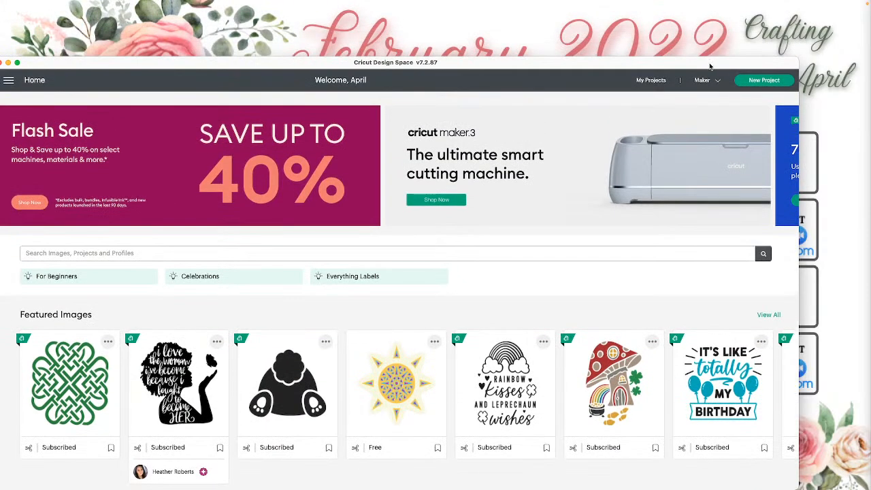
{"action": "left_click_drag", "start_coordinate": [710, 67], "coordinate": [734, 27]}
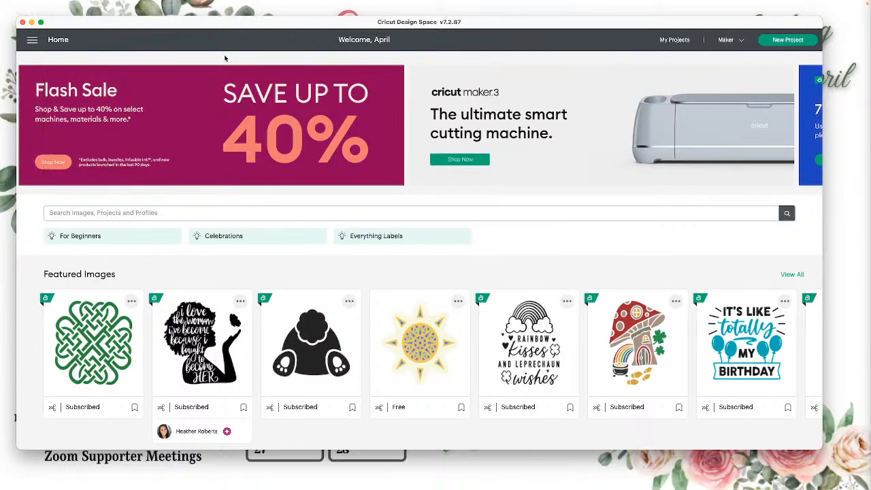
Open the image library from a blank canvas and filter it to single-layer images, reloading the library with that filter
{"action": "left_click", "coordinate": [33, 40]}
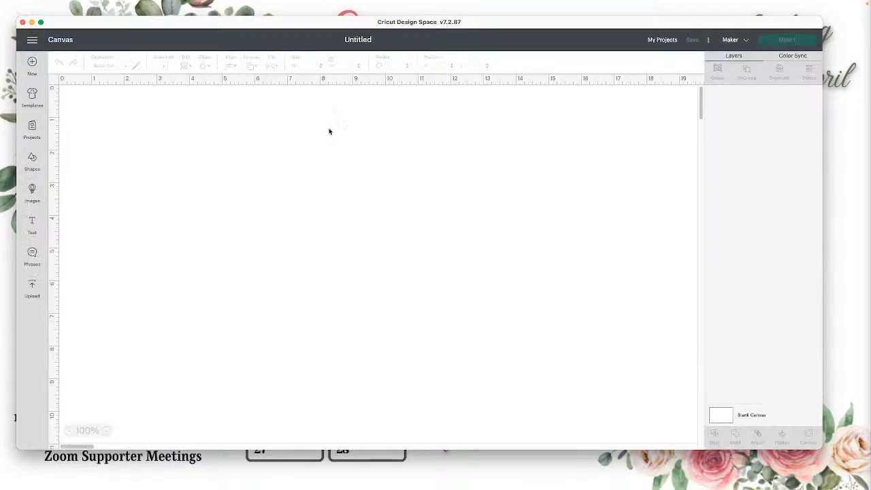
{"action": "left_click", "coordinate": [32, 193]}
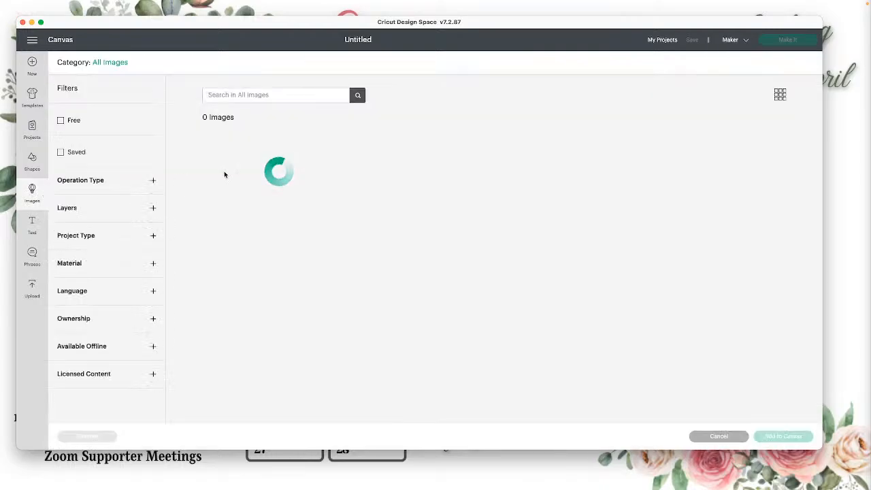
{"action": "left_click", "coordinate": [87, 215]}
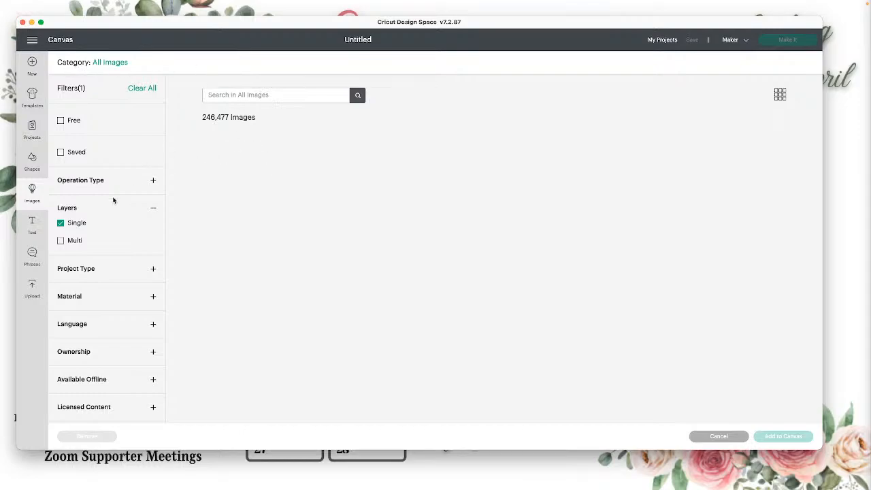
{"action": "left_click", "coordinate": [63, 40]}
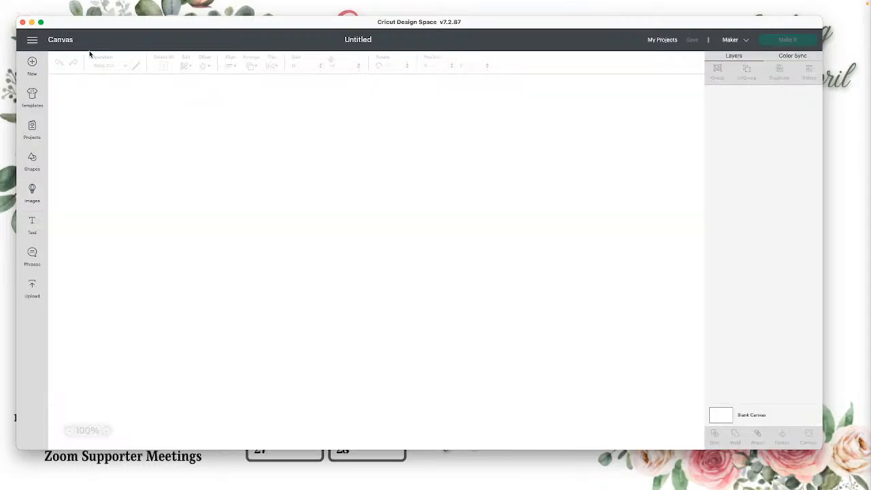
{"action": "left_click", "coordinate": [33, 189]}
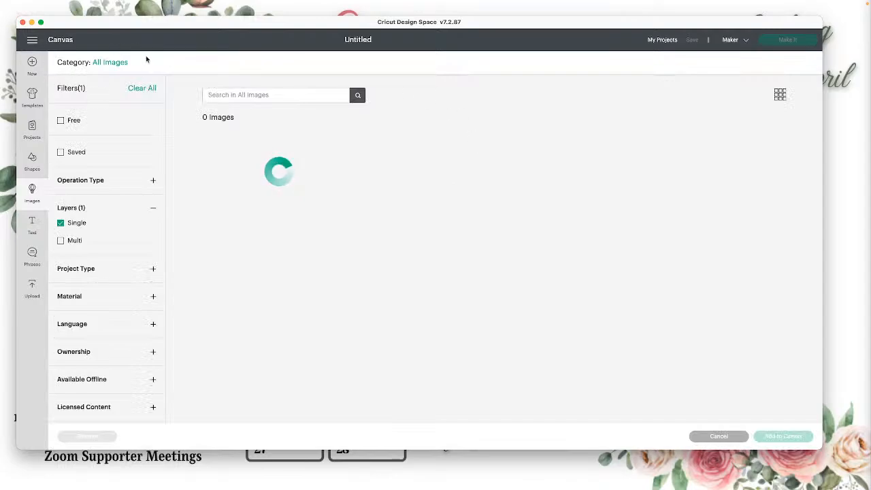
Switch the image library to the Featured category and examine the single-layer designs it offers
{"action": "left_click", "coordinate": [88, 66]}
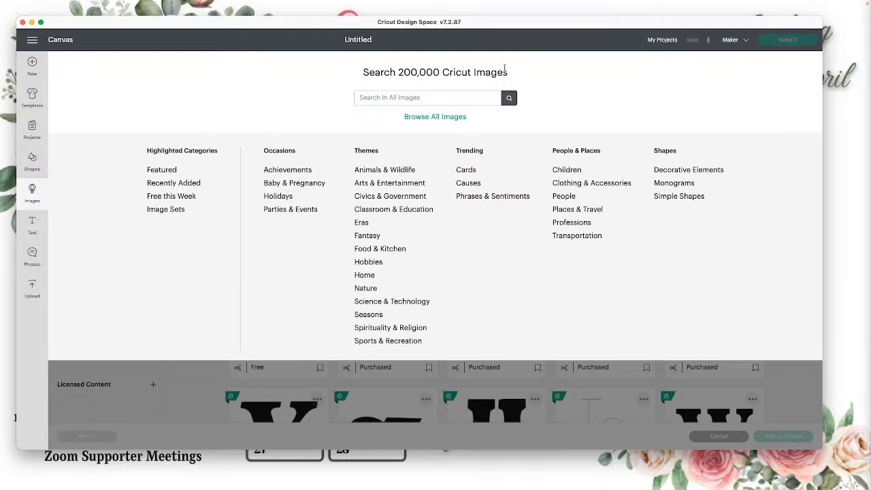
{"action": "left_click", "coordinate": [163, 170]}
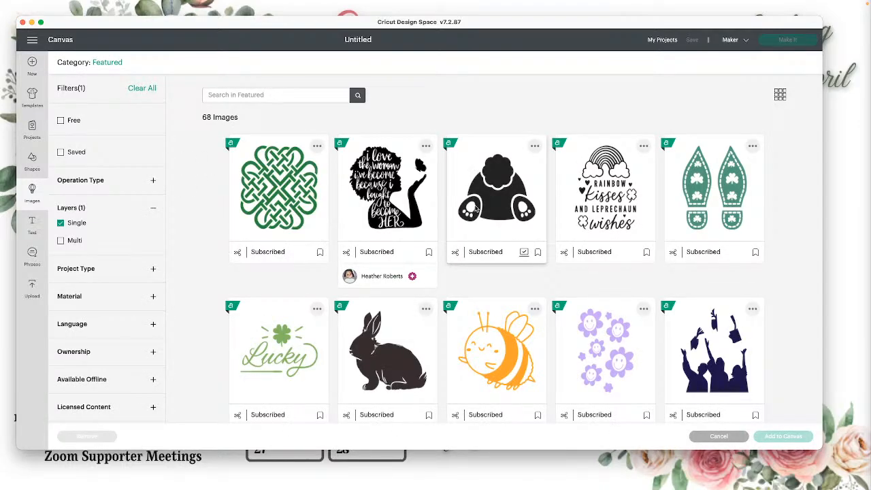
{"action": "scroll", "coordinate": [476, 209], "scroll_direction": "down", "scroll_amount": 5}
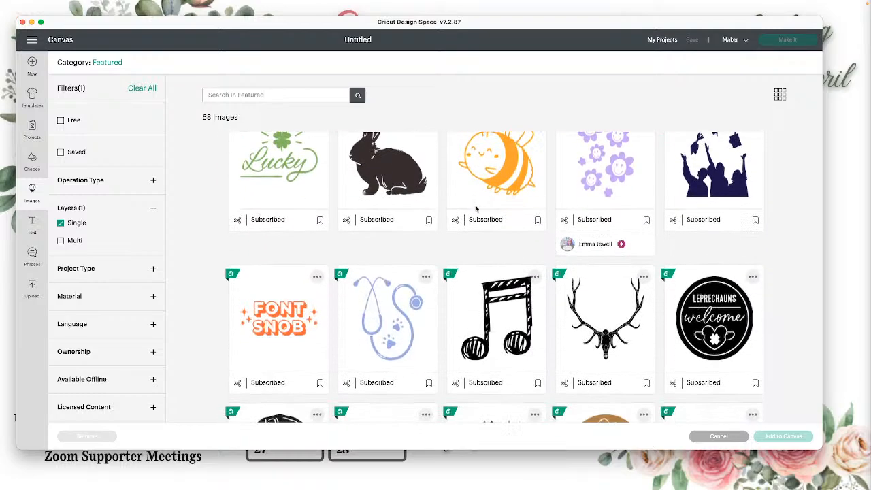
{"action": "scroll", "coordinate": [476, 209], "scroll_direction": "down", "scroll_amount": 6}
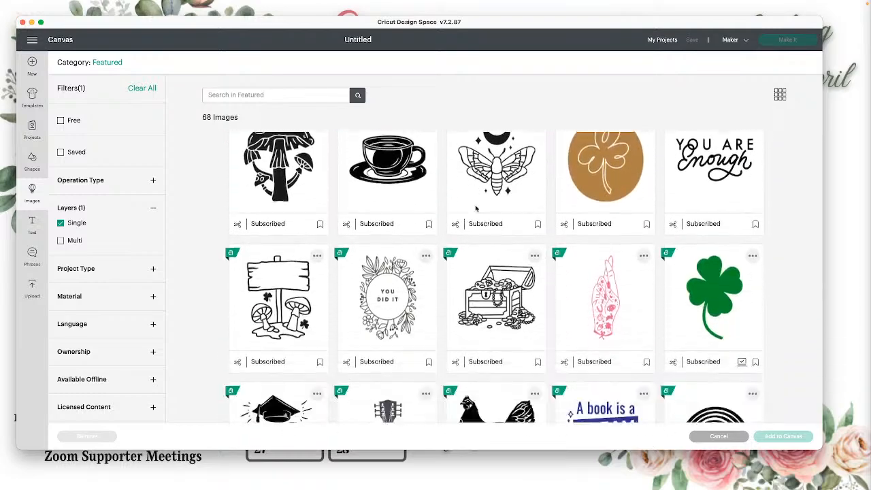
{"action": "scroll", "coordinate": [476, 209], "scroll_direction": "down", "scroll_amount": 5}
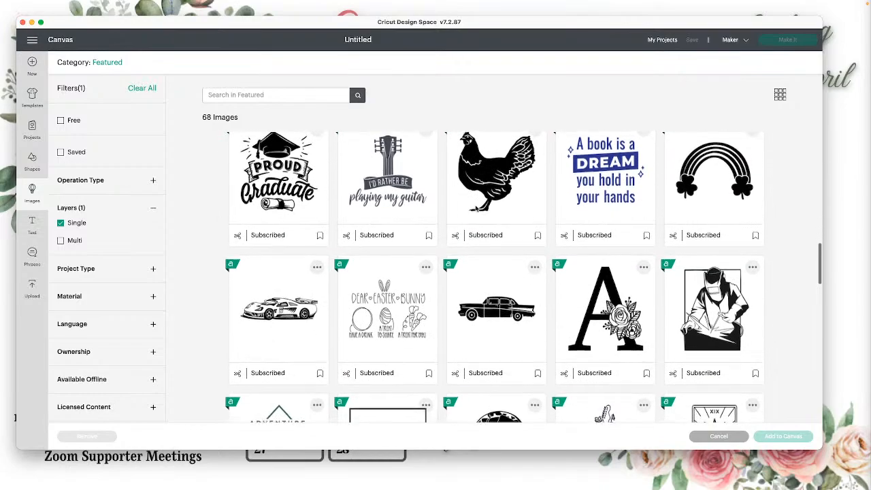
{"action": "scroll", "coordinate": [476, 209], "scroll_direction": "down", "scroll_amount": 3}
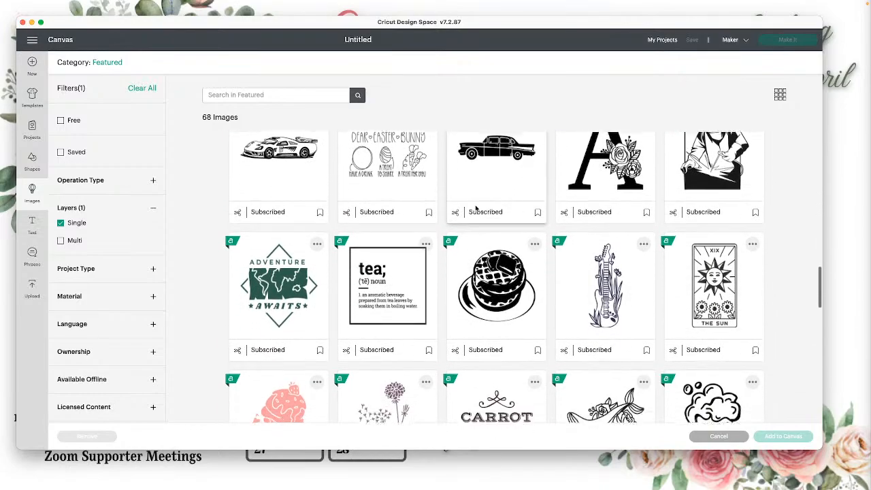
{"action": "scroll", "coordinate": [476, 209], "scroll_direction": "down", "scroll_amount": 1}
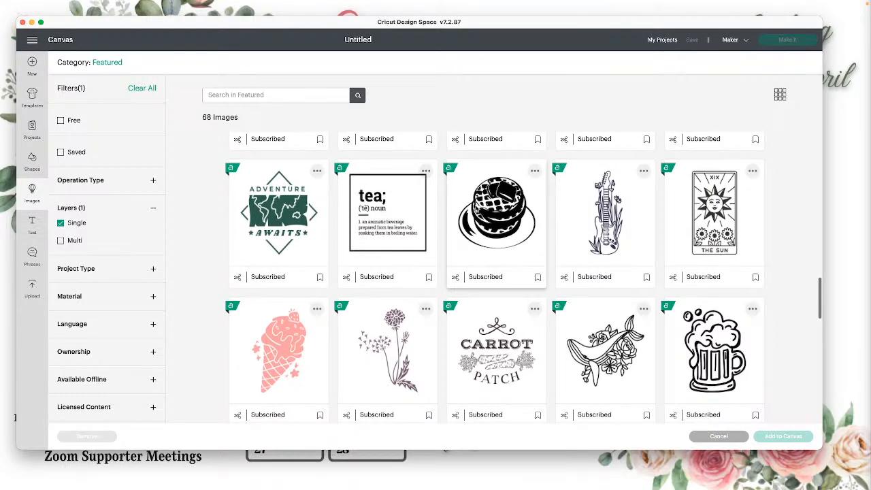
{"action": "scroll", "coordinate": [476, 209], "scroll_direction": "down", "scroll_amount": 2}
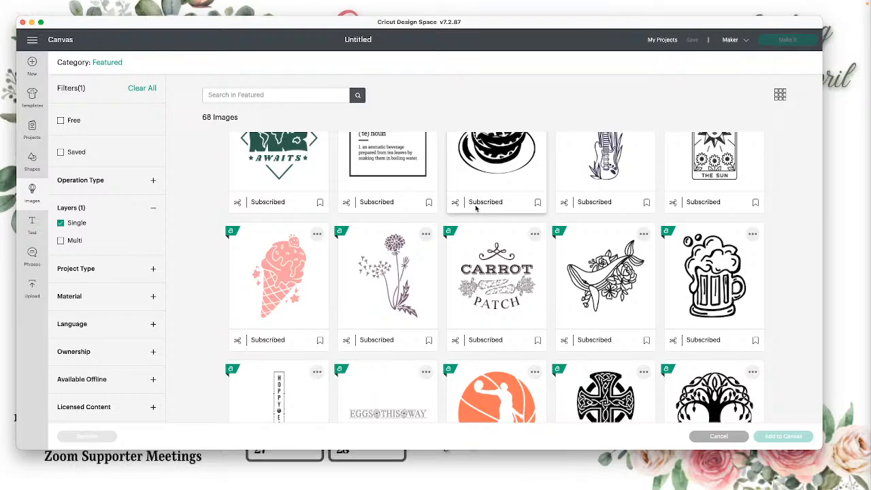
{"action": "scroll", "coordinate": [406, 202], "scroll_direction": "down", "scroll_amount": 5}
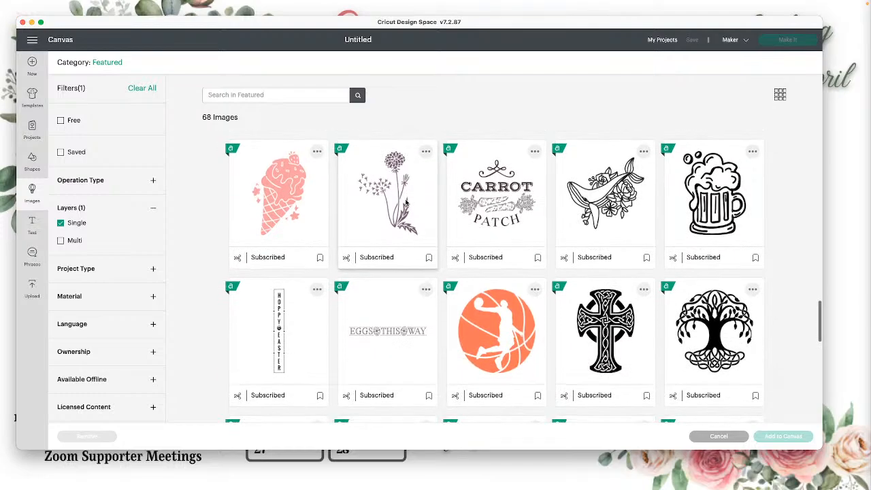
{"action": "scroll", "coordinate": [406, 202], "scroll_direction": "up", "scroll_amount": 10}
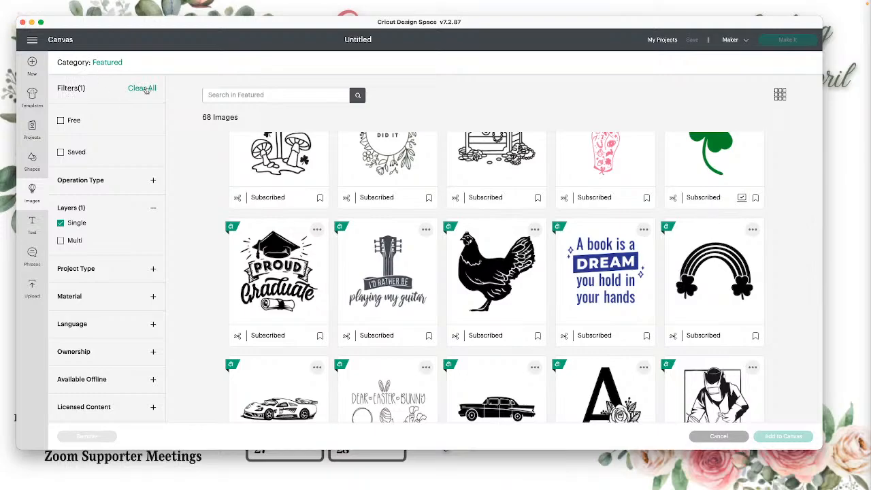
Switch the image library to the Recently Added category and examine its image count and designs
{"action": "left_click", "coordinate": [81, 63]}
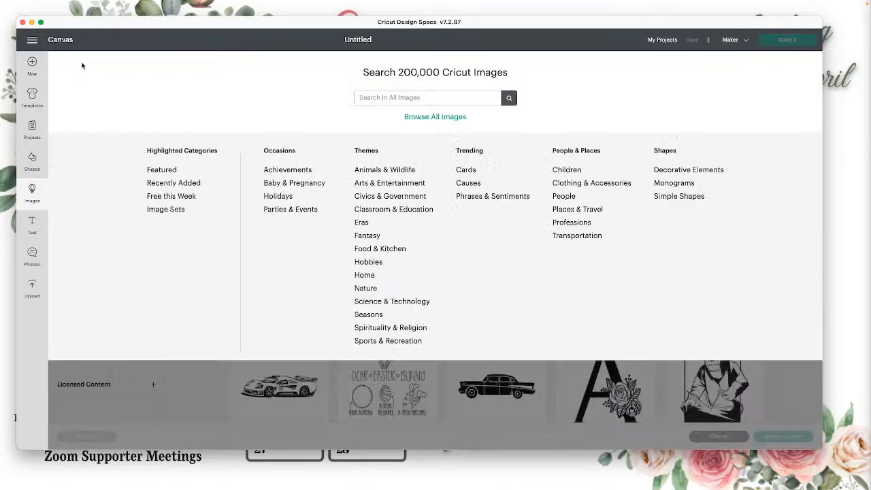
{"action": "left_click", "coordinate": [172, 187]}
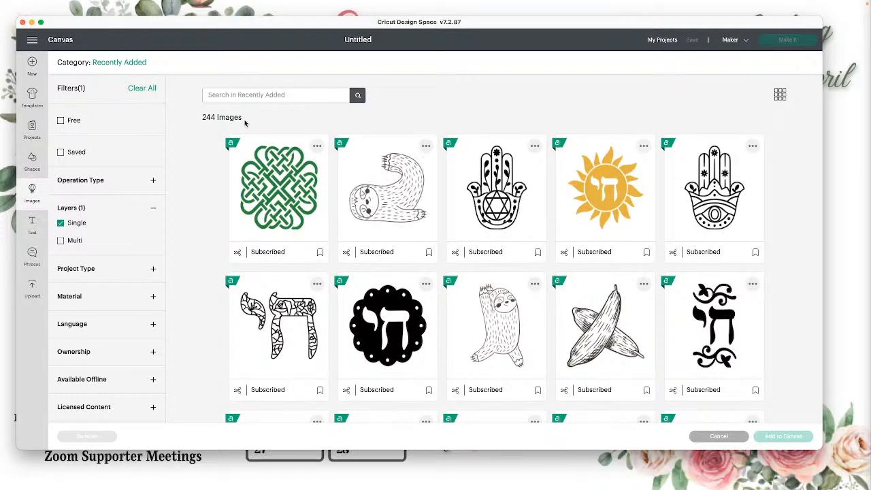
{"action": "left_click_drag", "start_coordinate": [253, 121], "coordinate": [194, 120]}
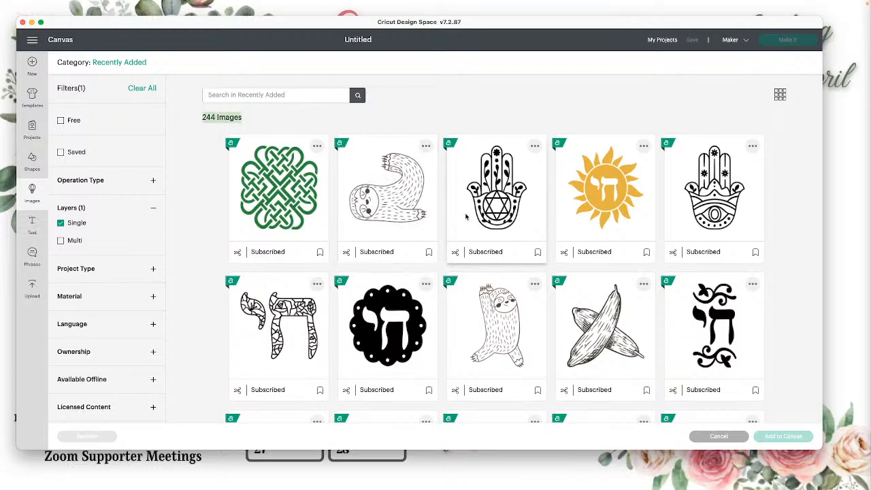
{"action": "scroll", "coordinate": [466, 216], "scroll_direction": "down", "scroll_amount": 5}
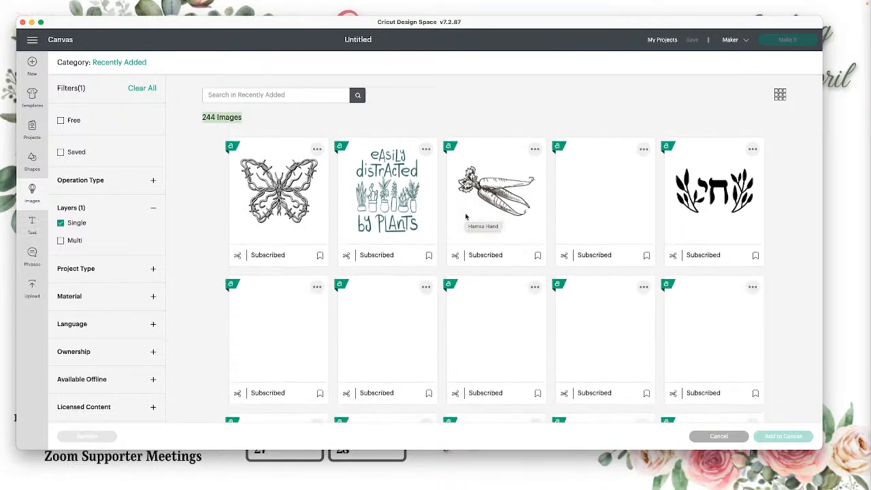
{"action": "scroll", "coordinate": [466, 217], "scroll_direction": "down", "scroll_amount": 2}
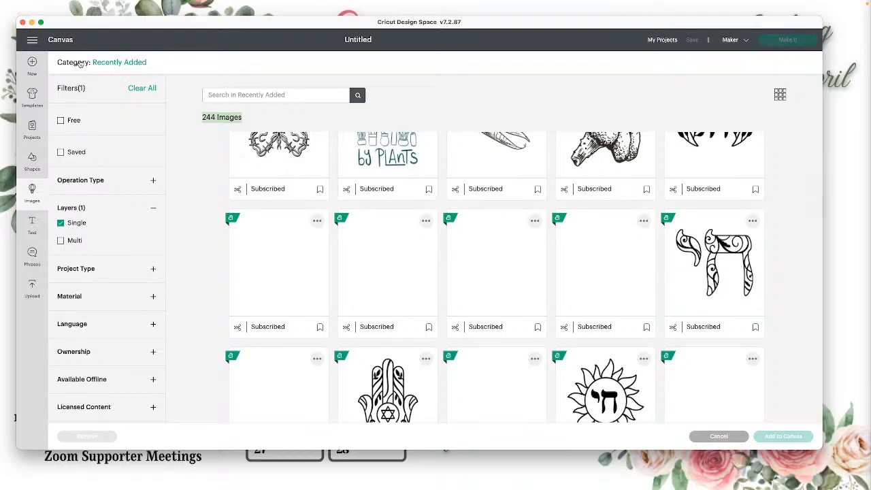
Switch the image library to the Free this Week category and examine the free basic shapes, silhouettes and phrases
{"action": "left_click", "coordinate": [81, 62]}
{"action": "left_click", "coordinate": [176, 196]}
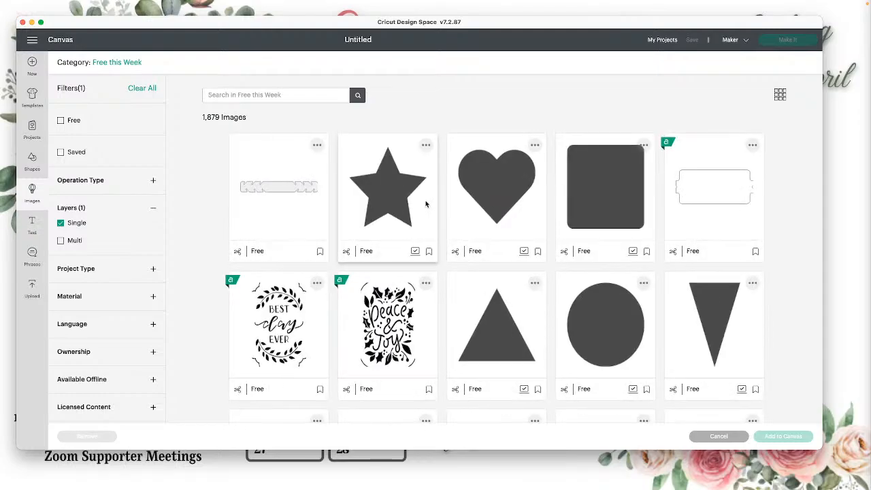
{"action": "scroll", "coordinate": [426, 204], "scroll_direction": "down", "scroll_amount": 2}
{"action": "scroll", "coordinate": [426, 204], "scroll_direction": "up", "scroll_amount": 1}
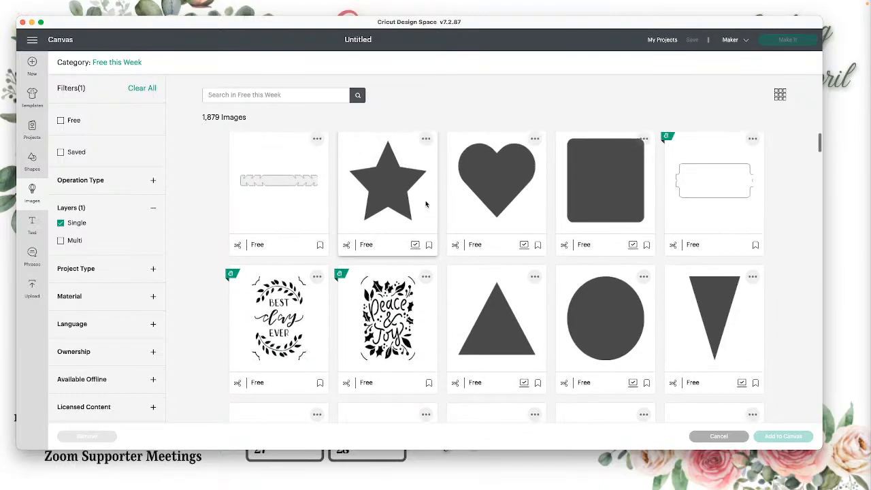
{"action": "scroll", "coordinate": [426, 204], "scroll_direction": "down", "scroll_amount": 5}
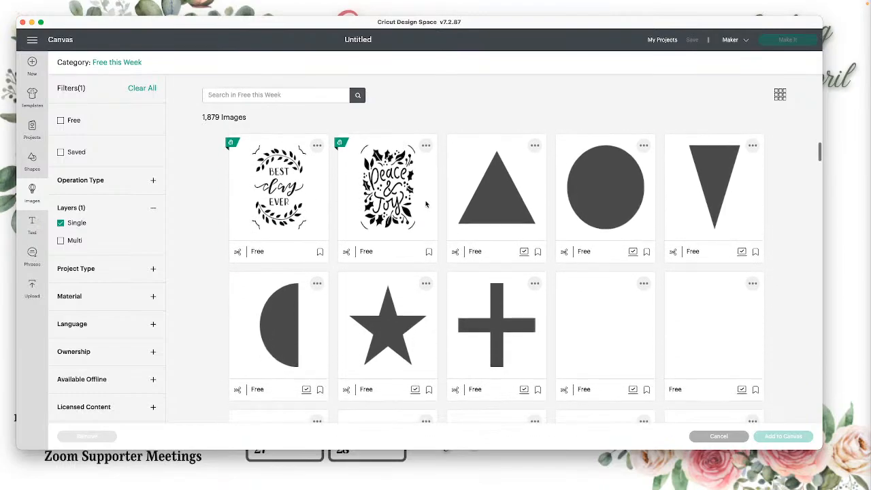
{"action": "scroll", "coordinate": [426, 204], "scroll_direction": "down", "scroll_amount": 12}
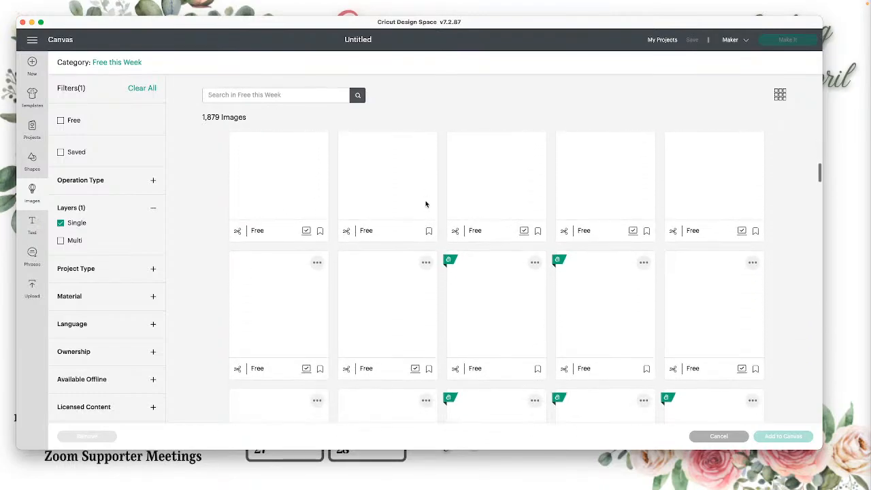
{"action": "scroll", "coordinate": [426, 204], "scroll_direction": "down", "scroll_amount": 4}
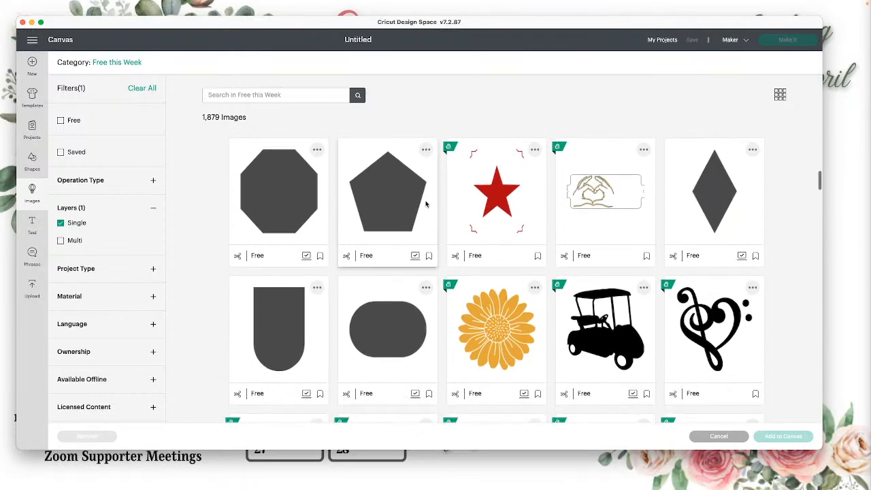
{"action": "scroll", "coordinate": [426, 204], "scroll_direction": "down", "scroll_amount": 5}
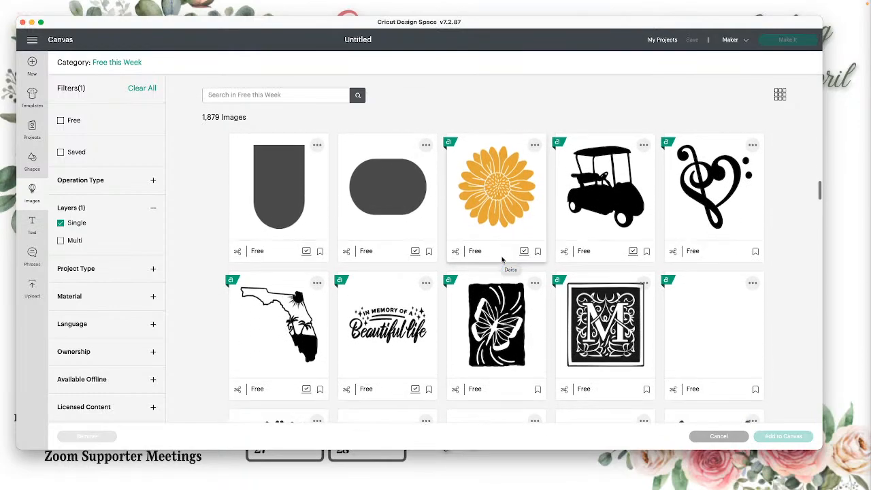
{"action": "scroll", "coordinate": [502, 259], "scroll_direction": "down", "scroll_amount": 1}
{"action": "scroll", "coordinate": [486, 217], "scroll_direction": "down", "scroll_amount": 4}
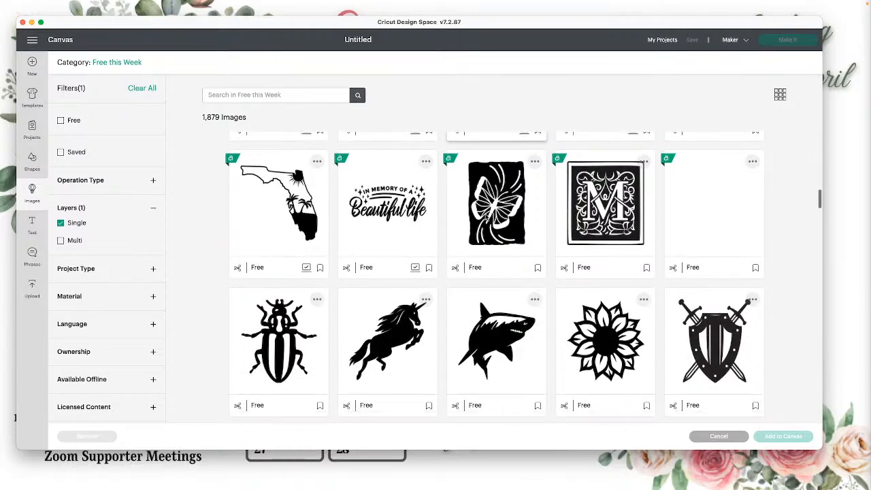
{"action": "scroll", "coordinate": [510, 222], "scroll_direction": "up", "scroll_amount": 7}
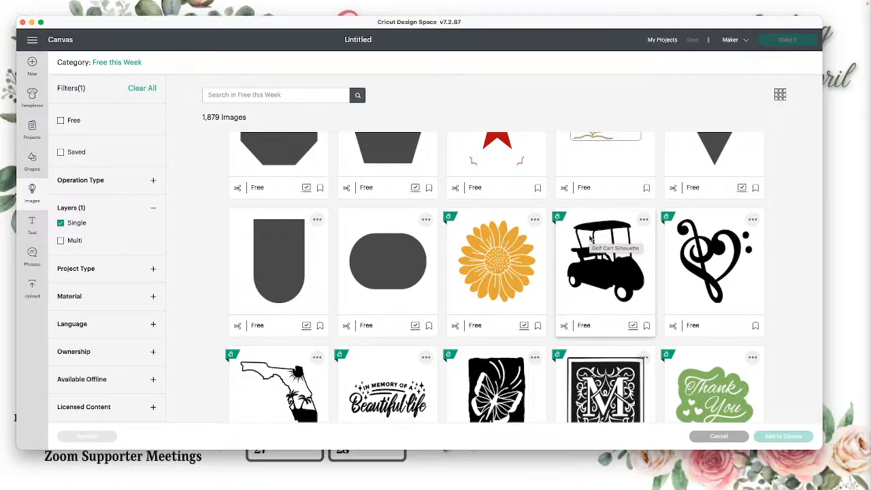
{"action": "scroll", "coordinate": [590, 238], "scroll_direction": "down", "scroll_amount": 6}
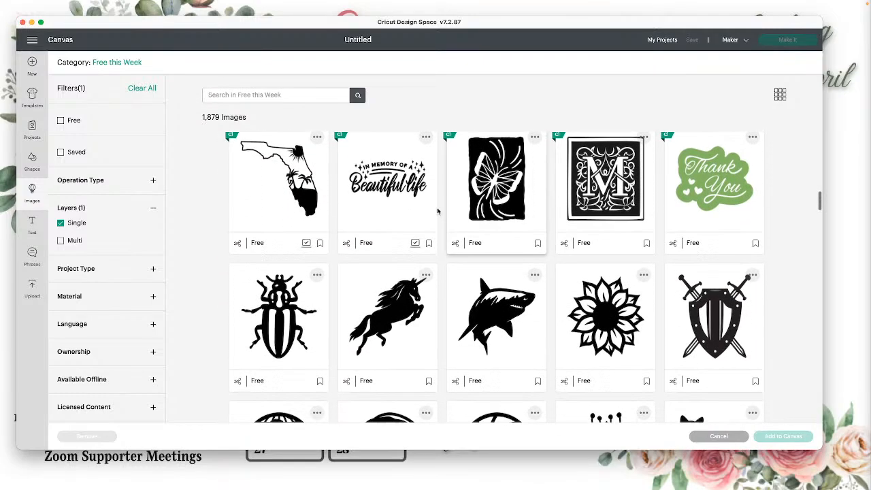
{"action": "scroll", "coordinate": [410, 210], "scroll_direction": "down", "scroll_amount": 4}
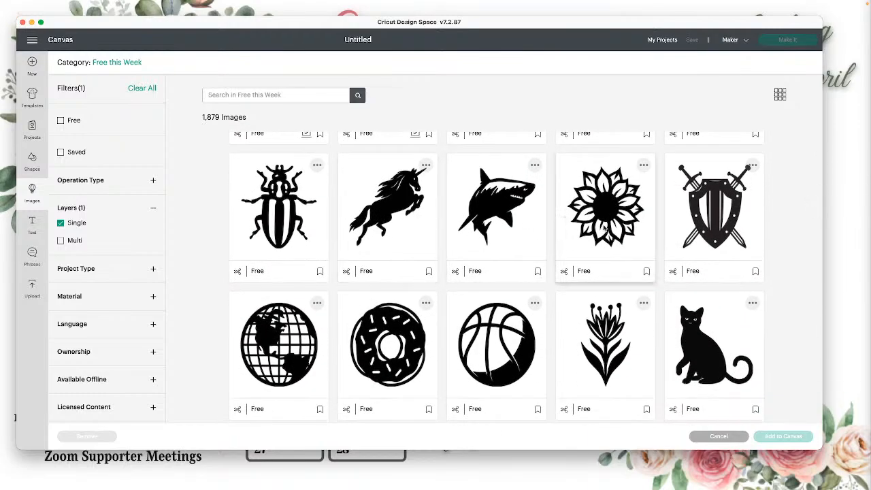
{"action": "scroll", "coordinate": [649, 239], "scroll_direction": "down", "scroll_amount": 5}
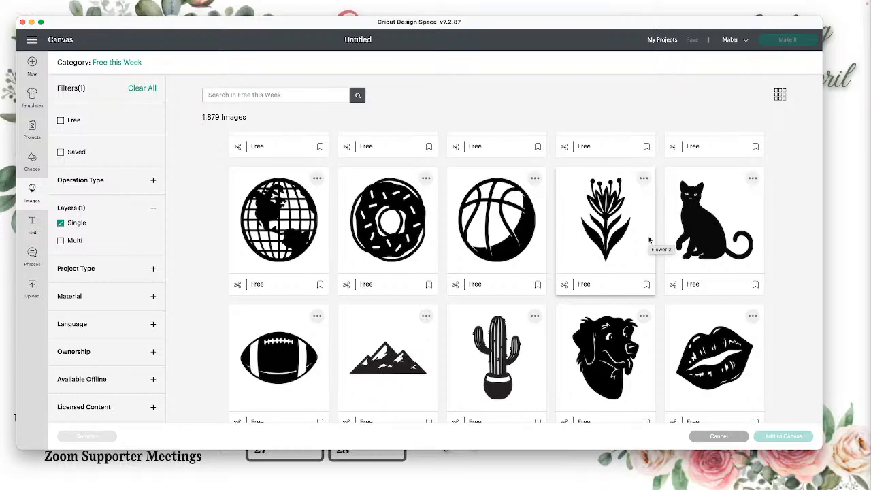
Look through further single-layer designs among the Free this Week images
{"action": "scroll", "coordinate": [633, 241], "scroll_direction": "down", "scroll_amount": 5}
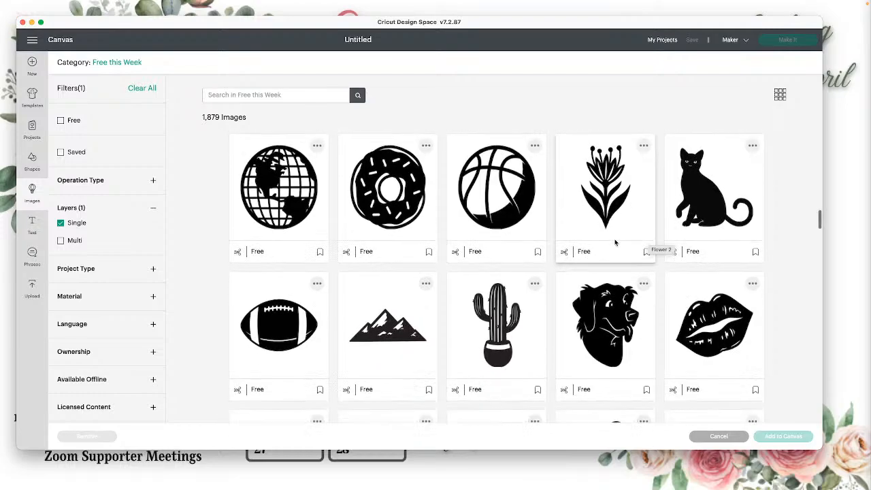
{"action": "scroll", "coordinate": [615, 243], "scroll_direction": "down", "scroll_amount": 10}
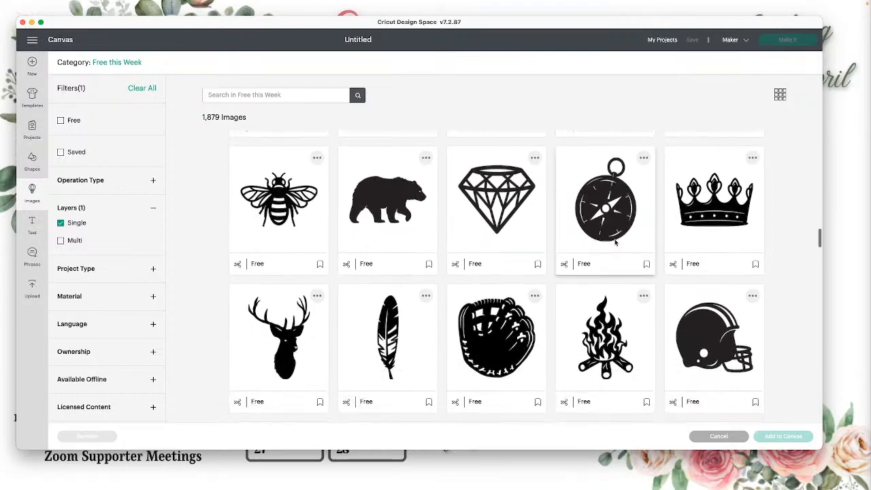
{"action": "scroll", "coordinate": [615, 242], "scroll_direction": "up", "scroll_amount": 2}
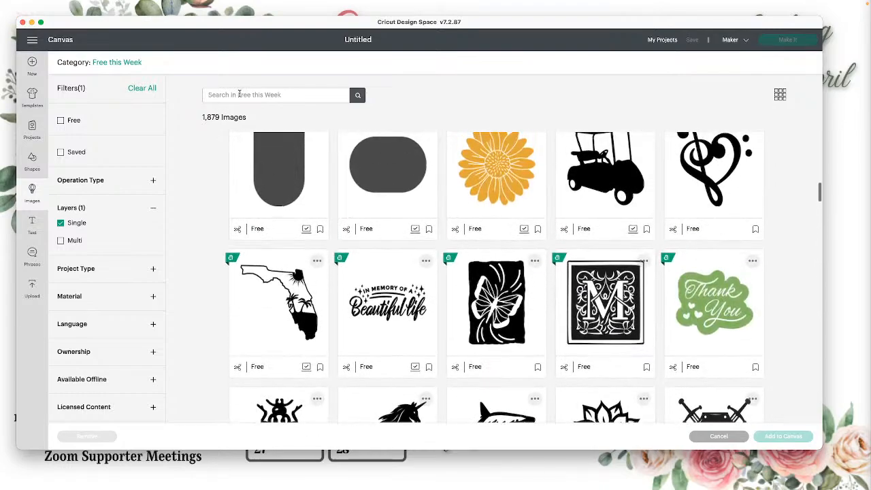
Switch the image library to the Image Sets category and examine its sets and ownership filter options
{"action": "left_click", "coordinate": [80, 64]}
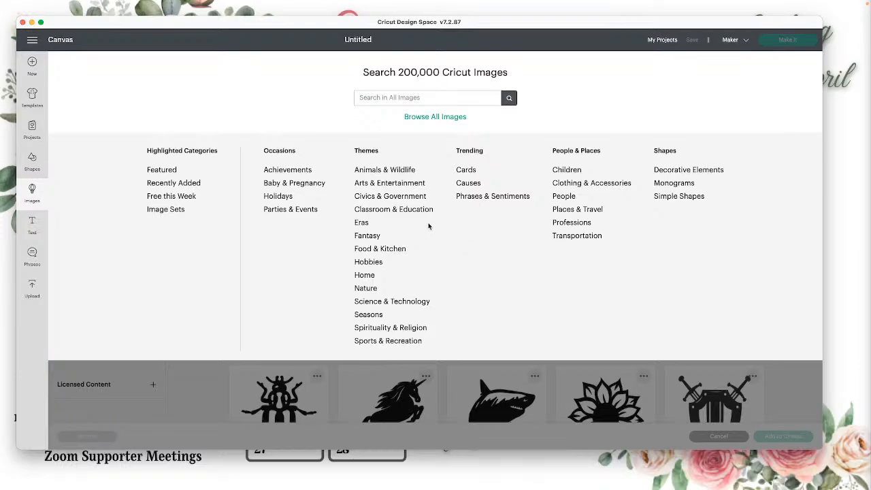
{"action": "left_click", "coordinate": [176, 212]}
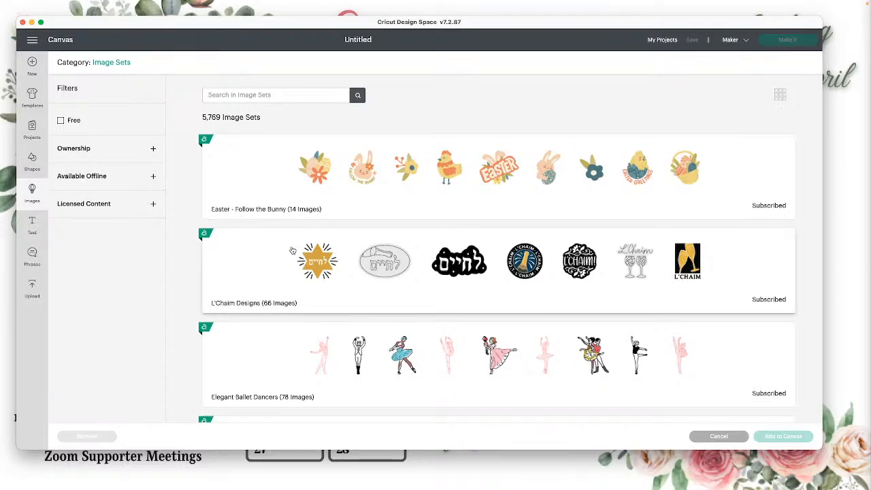
{"action": "left_click", "coordinate": [153, 149]}
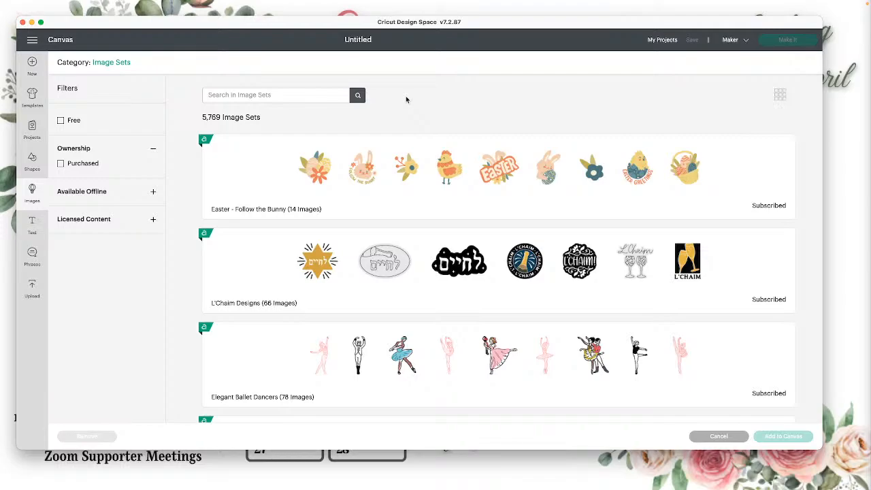
Search all images in the library for "dog"
{"action": "left_click", "coordinate": [84, 63]}
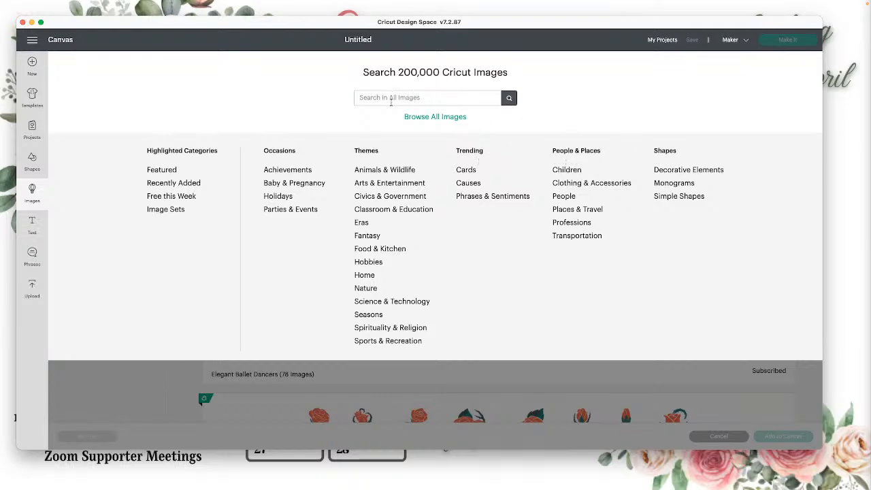
{"action": "left_click", "coordinate": [472, 99]}
{"action": "type", "text": "dog"}
{"action": "key", "text": "Return"}
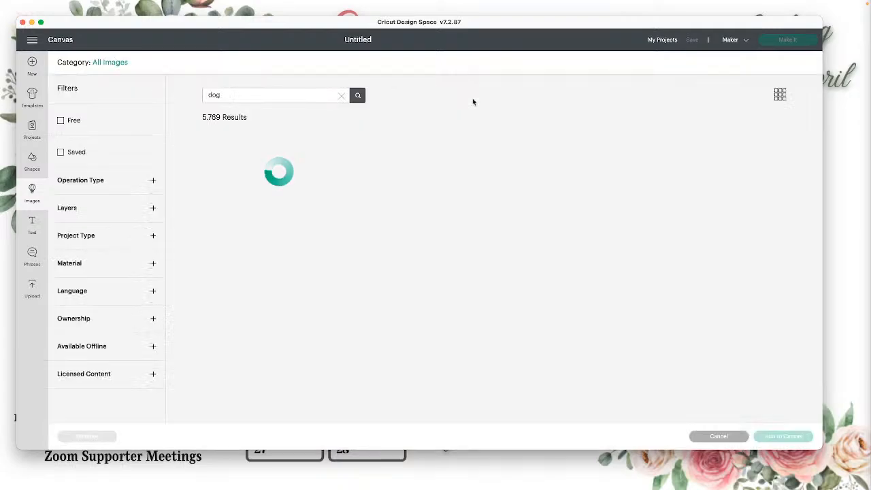
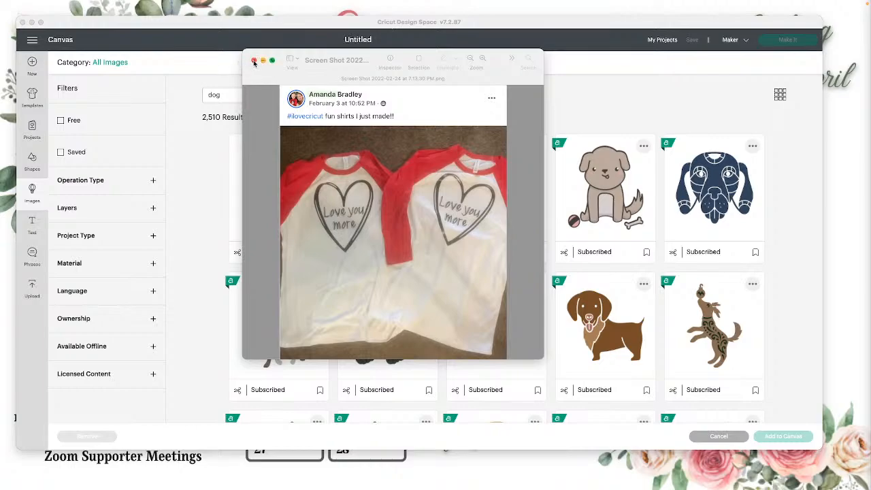
Close the screenshot preview covering the image library and start a new project on a blank canvas
{"action": "left_click", "coordinate": [254, 61]}
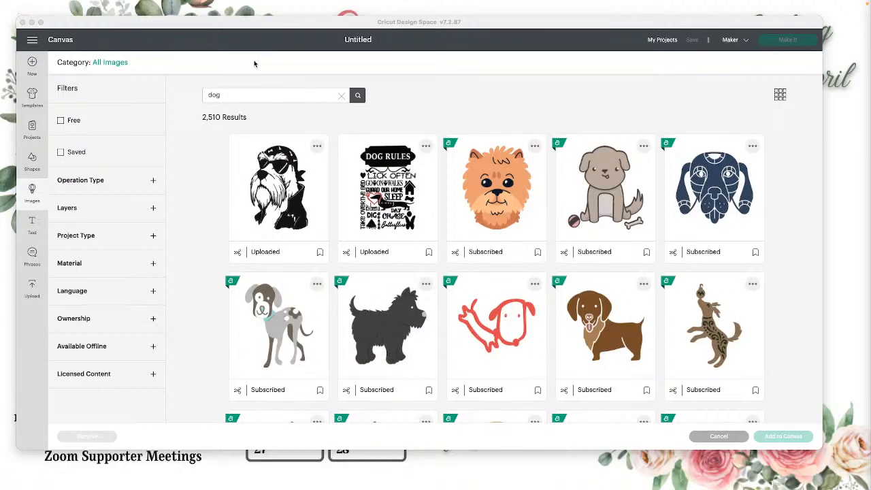
{"action": "left_click", "coordinate": [261, 99]}
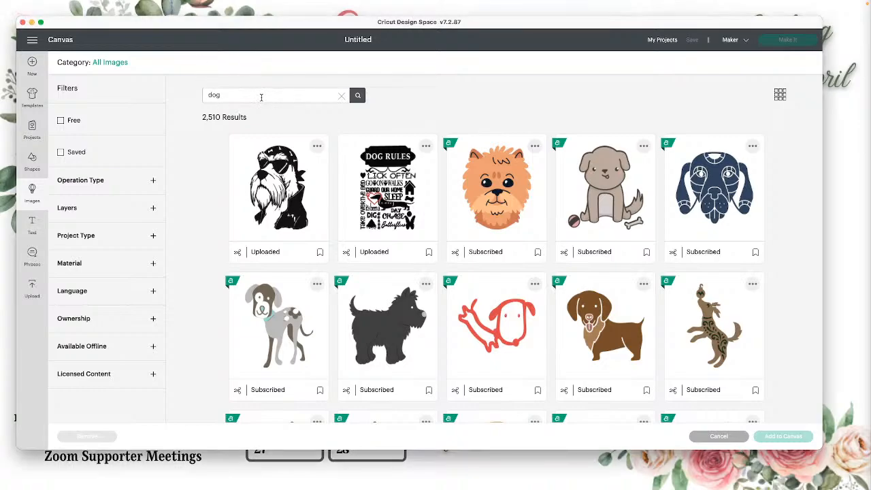
{"action": "left_click", "coordinate": [33, 64]}
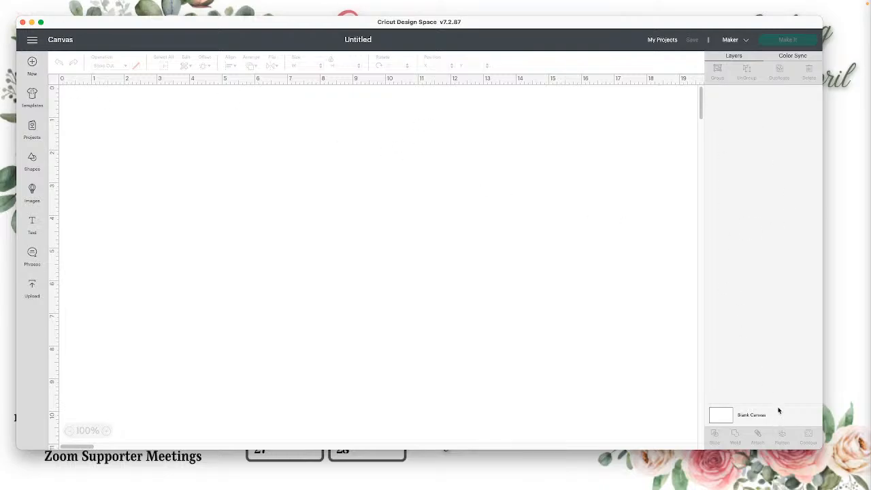
Try light purple and the custom purple #7a3387 as the blank canvas color, and reset the canvas to white
{"action": "left_click", "coordinate": [727, 419]}
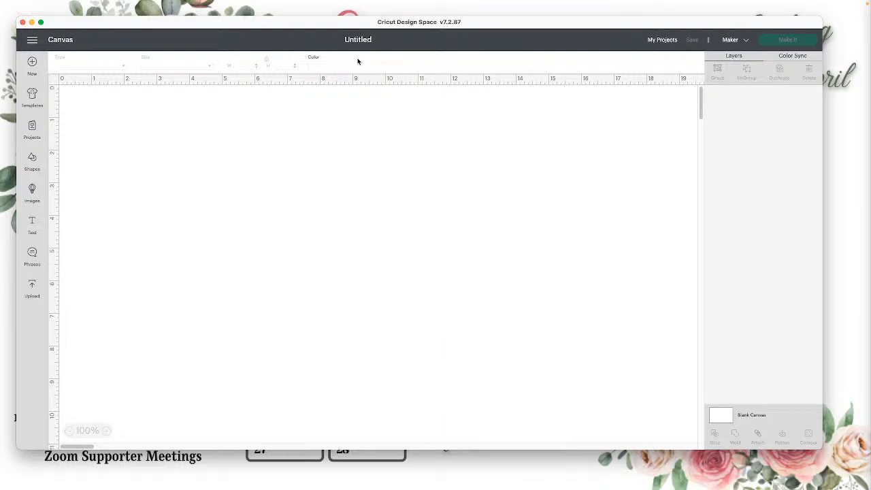
{"action": "left_click", "coordinate": [311, 67]}
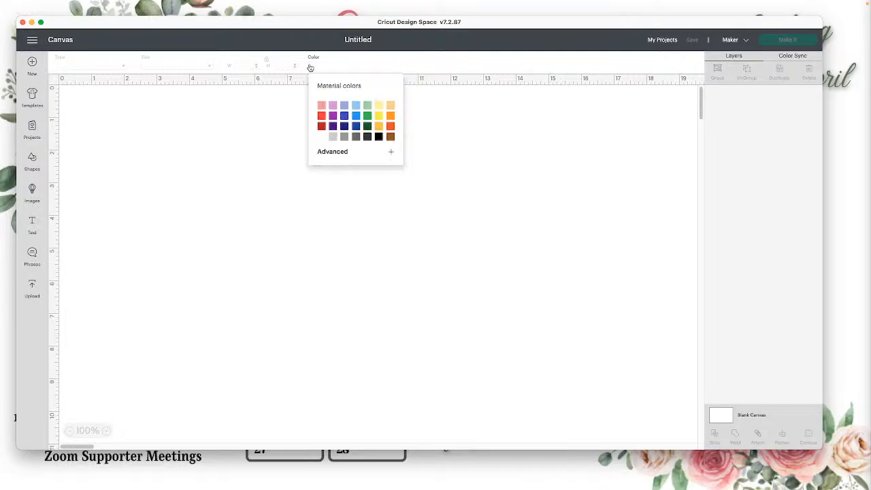
{"action": "left_click", "coordinate": [333, 106]}
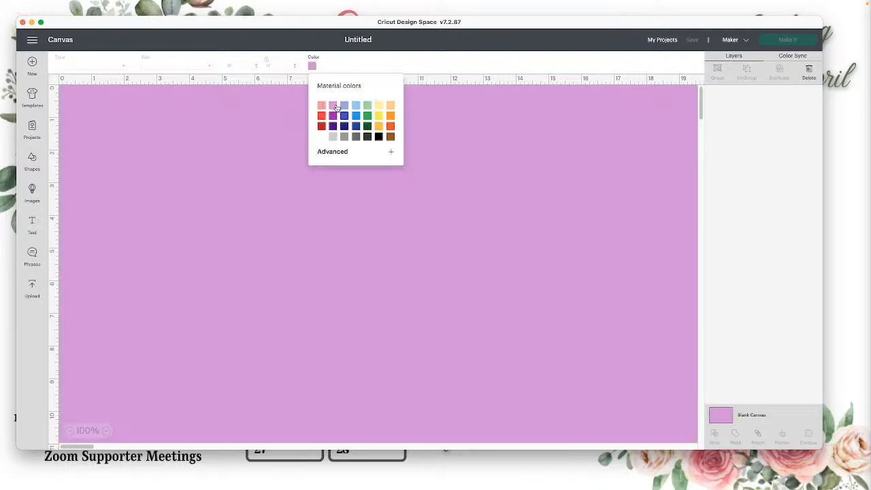
{"action": "left_click", "coordinate": [346, 152]}
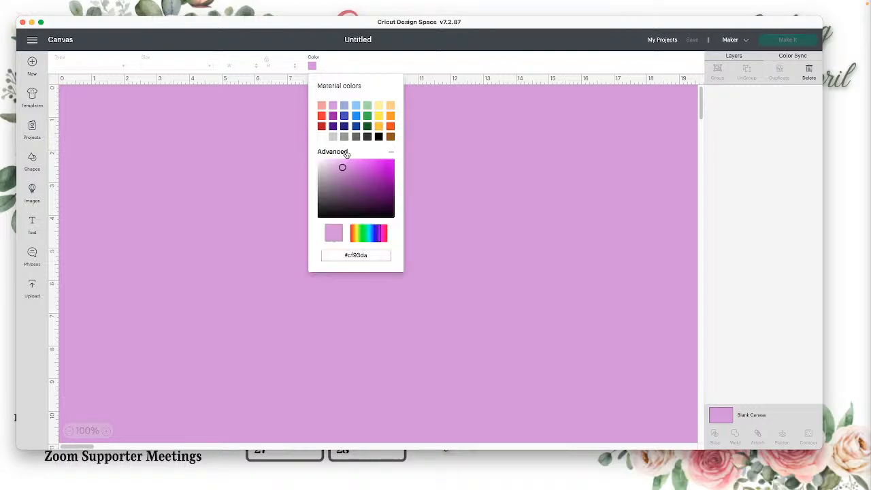
{"action": "mouse_move", "coordinate": [360, 193]}
{"action": "left_mouse_down"}
{"action": "mouse_move", "coordinate": [347, 188]}
{"action": "mouse_move", "coordinate": [379, 208]}
{"action": "mouse_move", "coordinate": [365, 186]}
{"action": "left_mouse_up"}
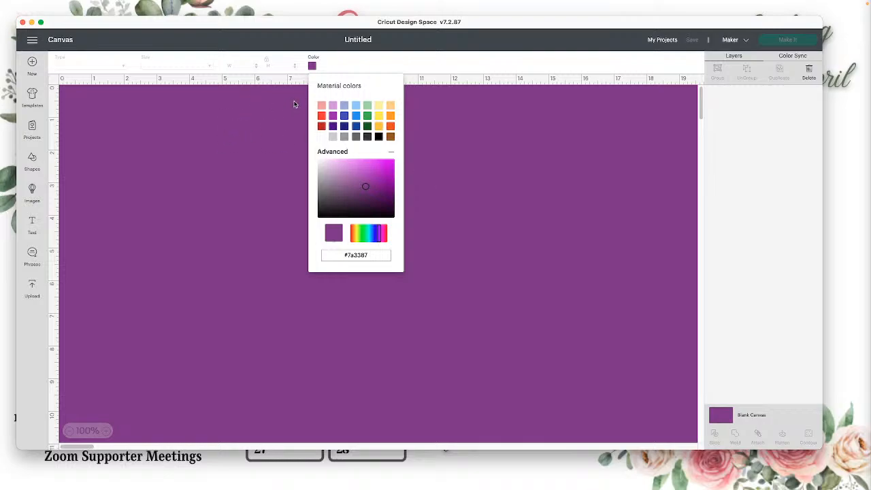
{"action": "left_click", "coordinate": [318, 160]}
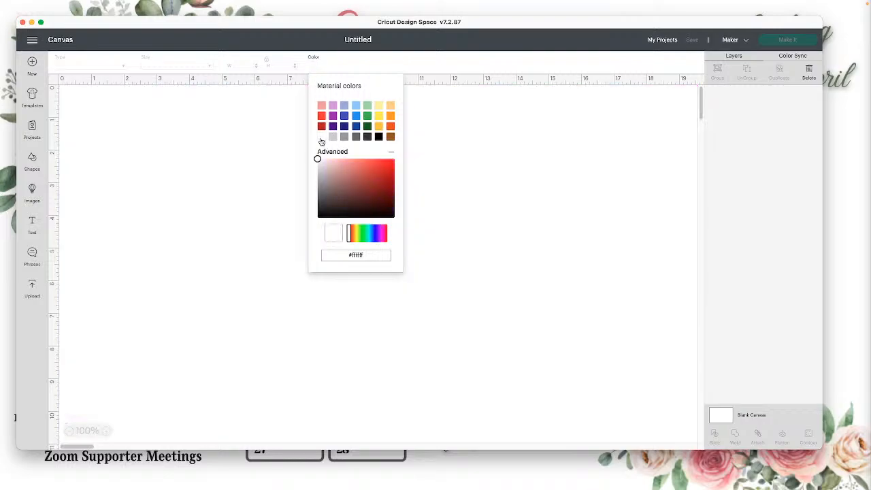
Insert the free heart shape and move it to about X 2.25, Y 2.96 on the canvas
{"action": "left_click", "coordinate": [29, 196]}
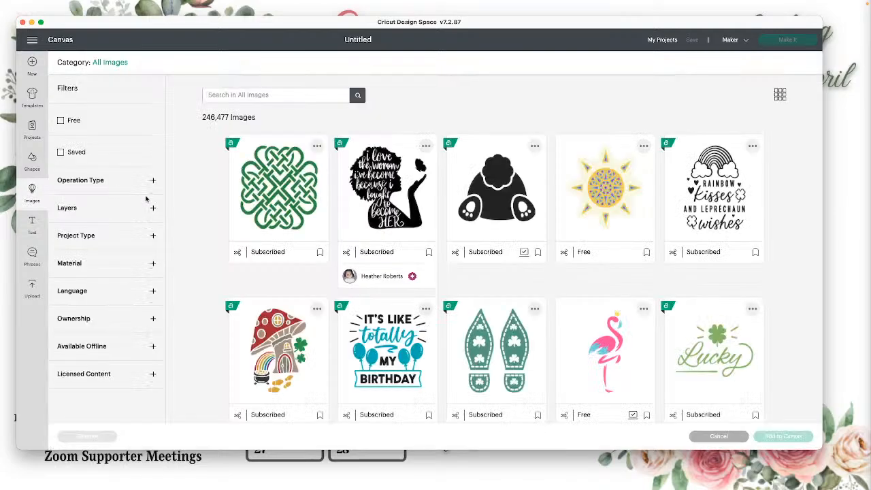
{"action": "left_click", "coordinate": [34, 166]}
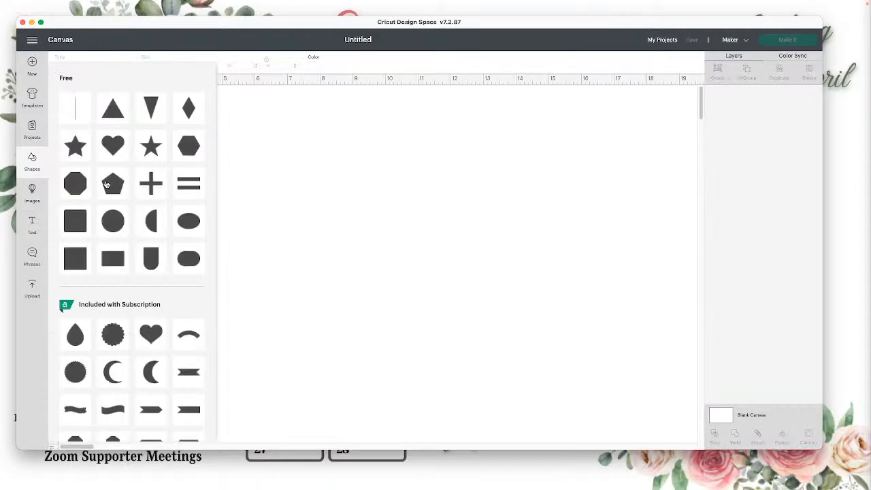
{"action": "left_click", "coordinate": [116, 149]}
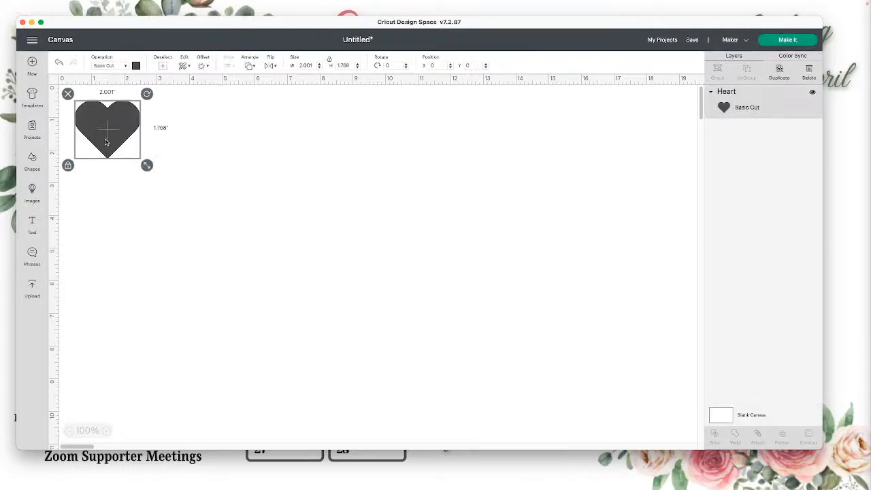
{"action": "left_click_drag", "start_coordinate": [106, 142], "coordinate": [163, 222]}
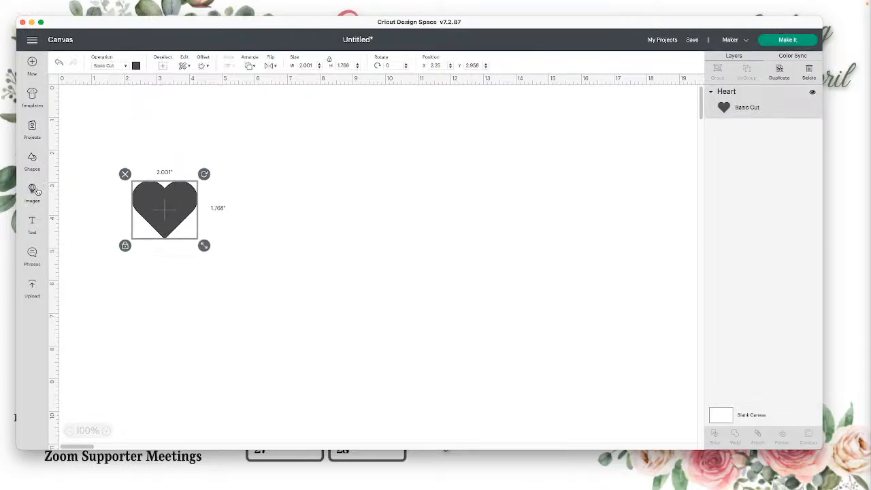
Add the text "april" to the canvas and move it beside the heart so the two do not overlap
{"action": "left_click", "coordinate": [32, 223]}
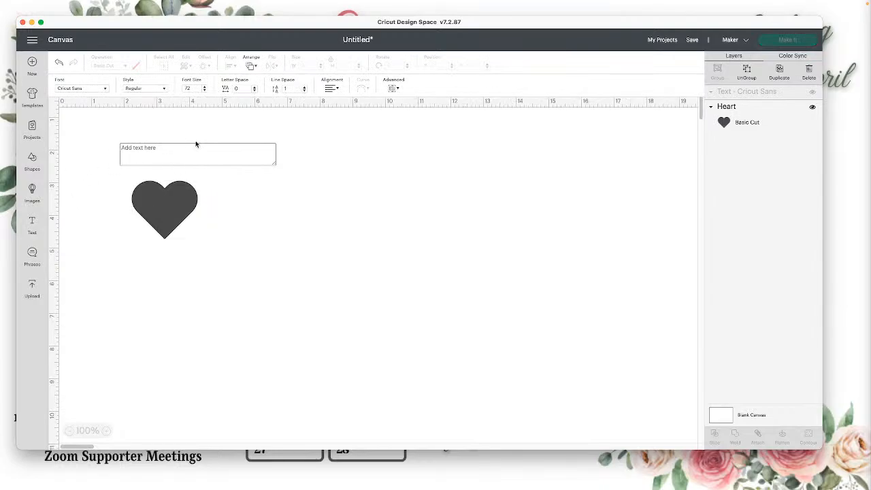
{"action": "type", "text": "april"}
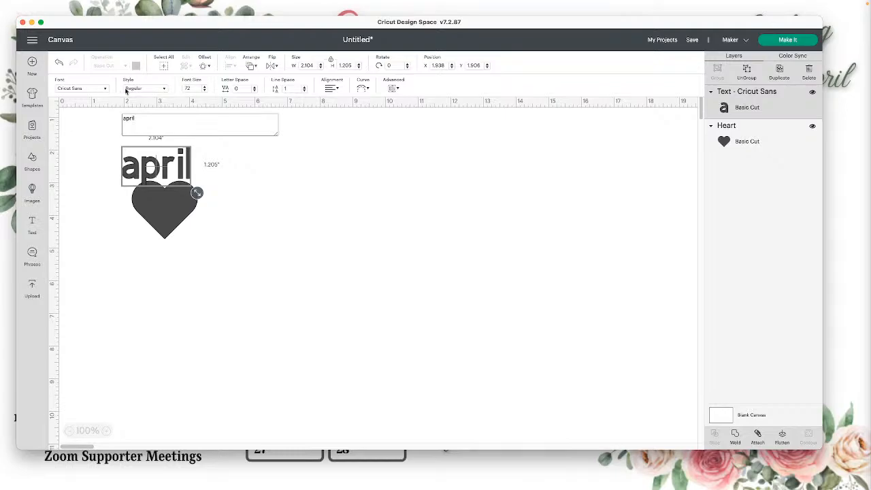
{"action": "left_click", "coordinate": [157, 166]}
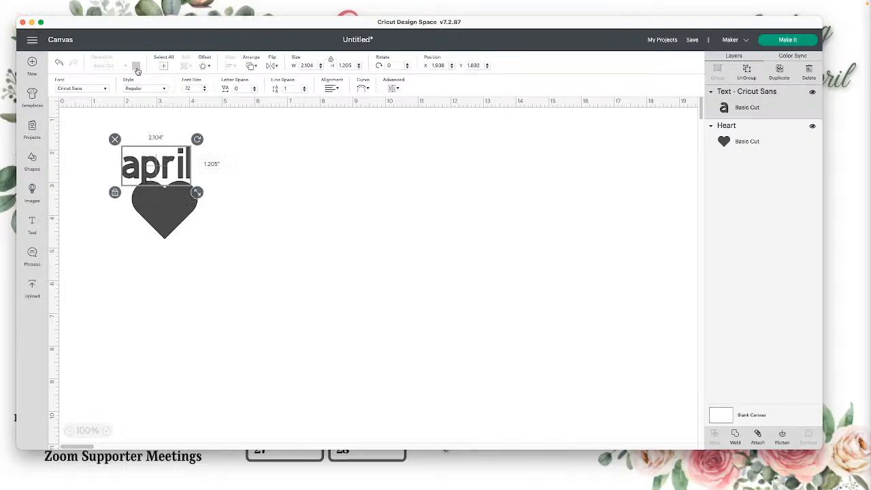
{"action": "left_click_drag", "start_coordinate": [163, 159], "coordinate": [257, 154]}
Enlarge the heart to about 4.36 by 3.85 inches and place the "april" text over its middle
{"action": "left_click", "coordinate": [163, 217]}
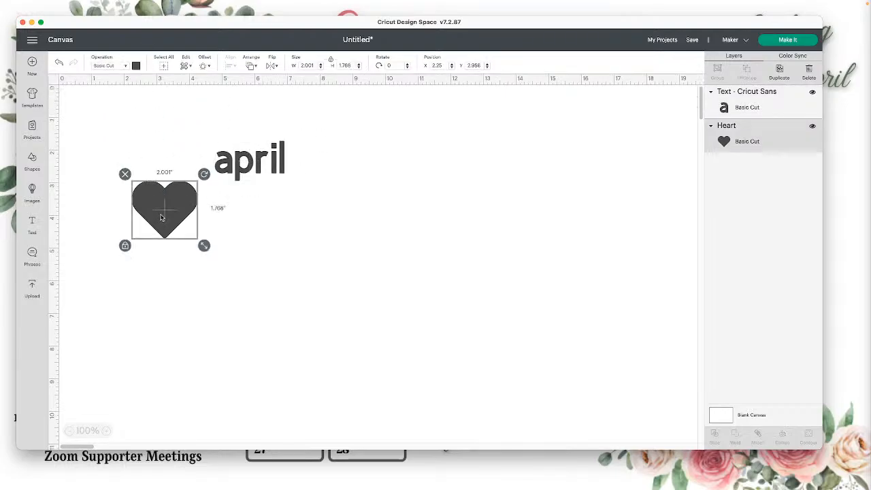
{"action": "left_click_drag", "start_coordinate": [202, 246], "coordinate": [283, 239]}
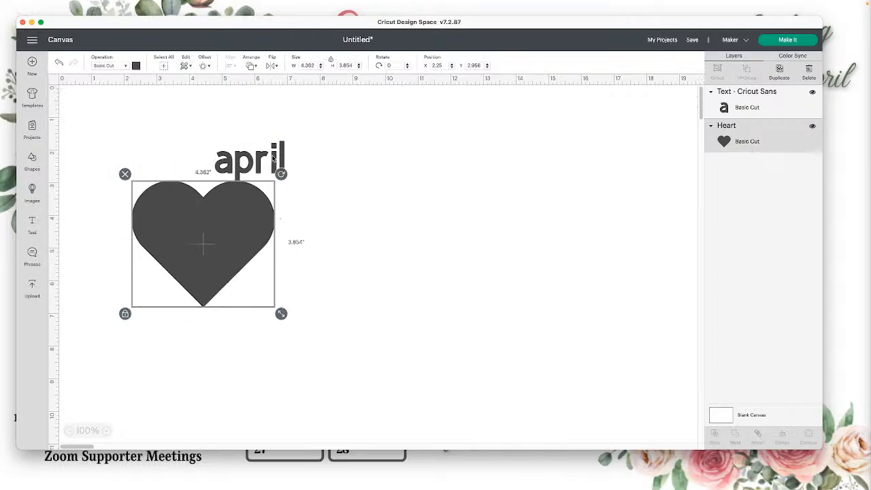
{"action": "left_click_drag", "start_coordinate": [274, 157], "coordinate": [229, 235]}
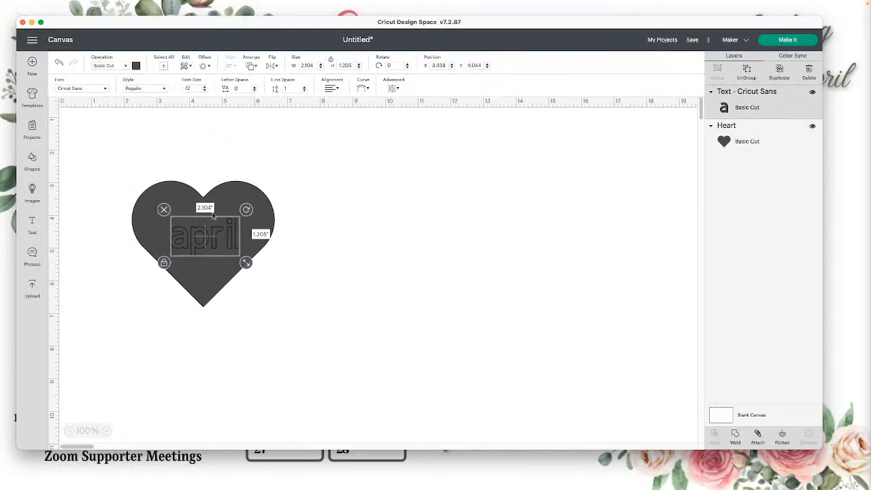
Color the "april" text purple using the material colors
{"action": "left_click", "coordinate": [136, 66]}
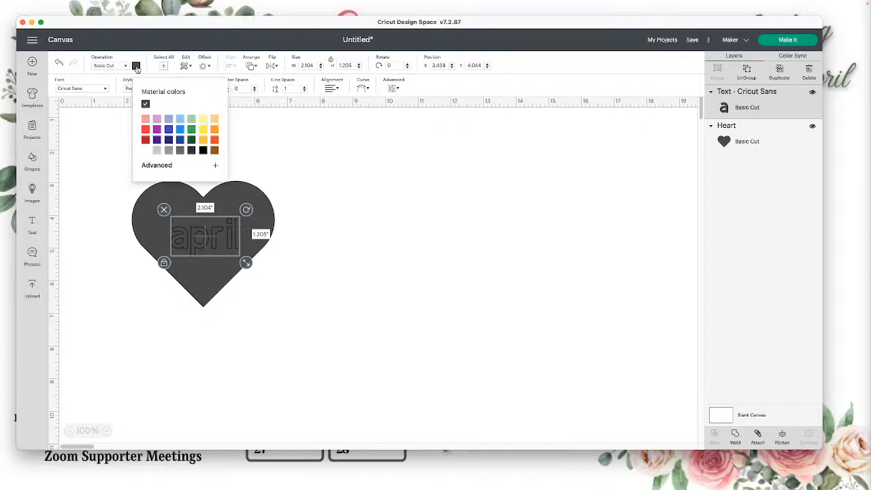
{"action": "left_click", "coordinate": [157, 129]}
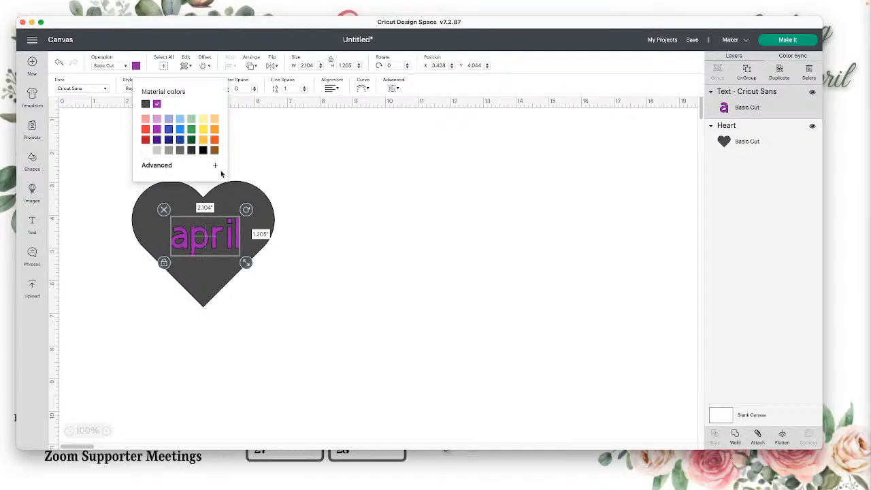
{"action": "scroll", "coordinate": [214, 187], "scroll_direction": "down", "scroll_amount": 1}
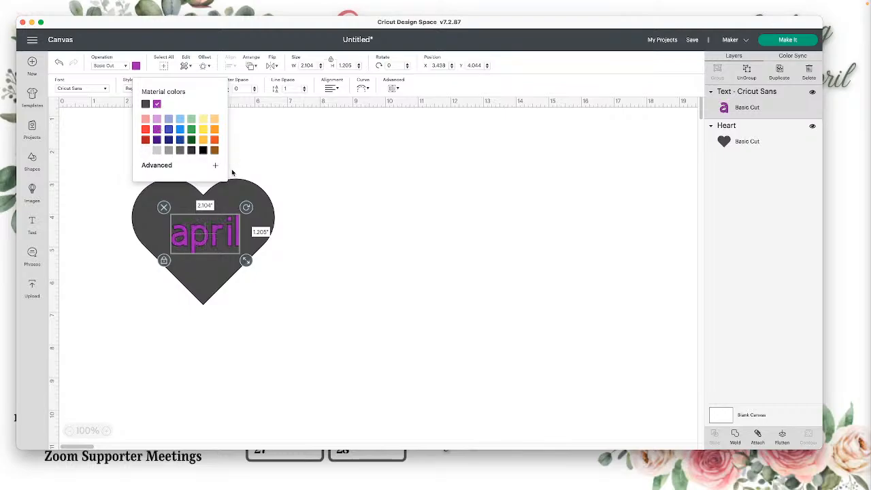
Color the heart behind the text white and deselect it
{"action": "left_click", "coordinate": [242, 182]}
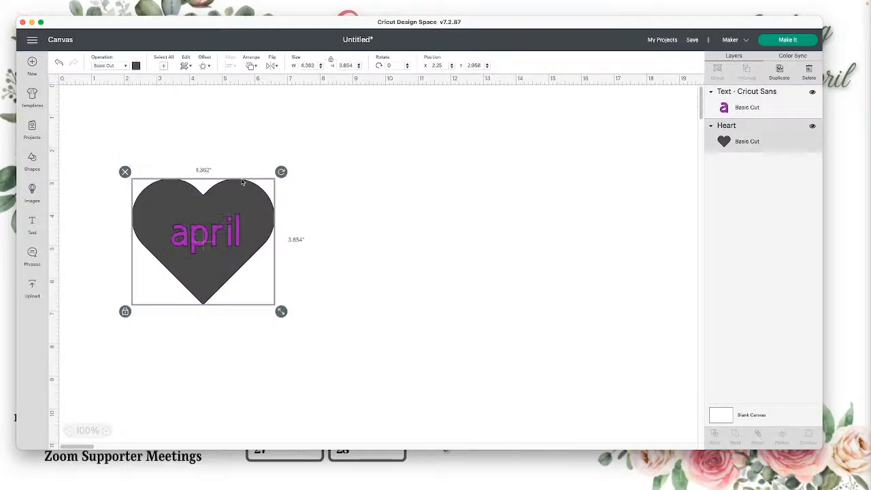
{"action": "left_click", "coordinate": [136, 66]}
{"action": "left_click", "coordinate": [145, 151]}
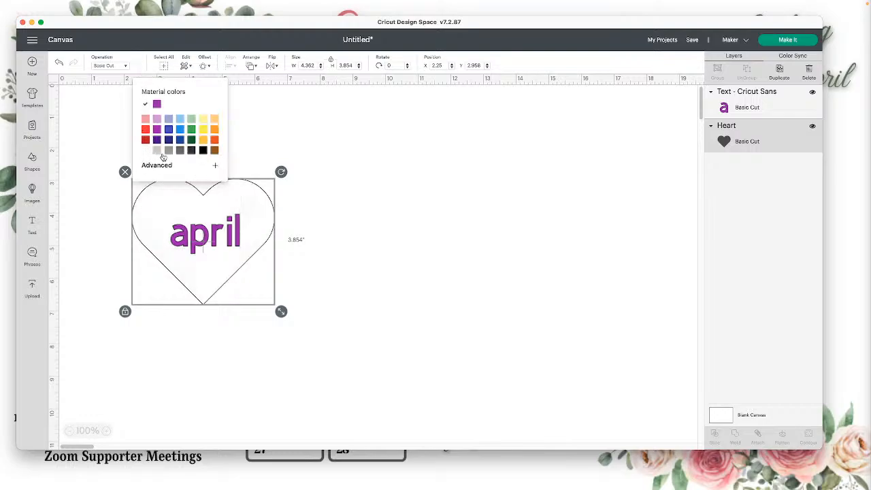
{"action": "left_click", "coordinate": [325, 207]}
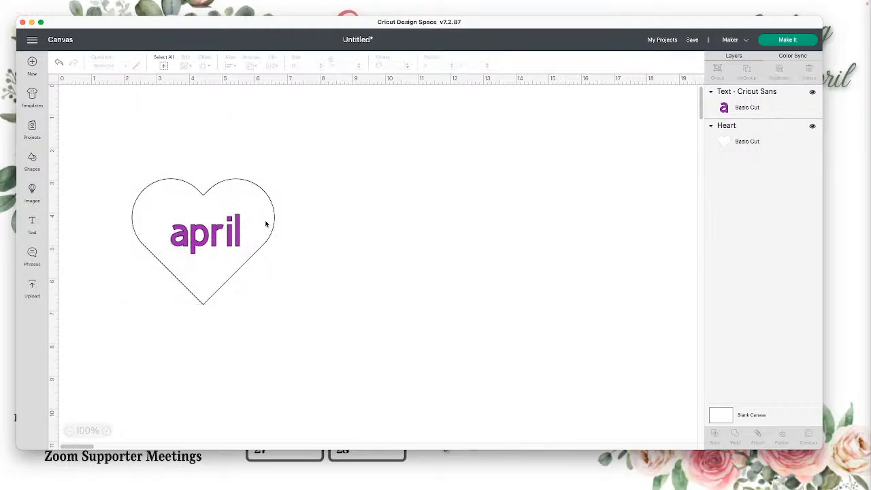
{"action": "scroll", "coordinate": [272, 221], "scroll_direction": "up", "scroll_amount": 1}
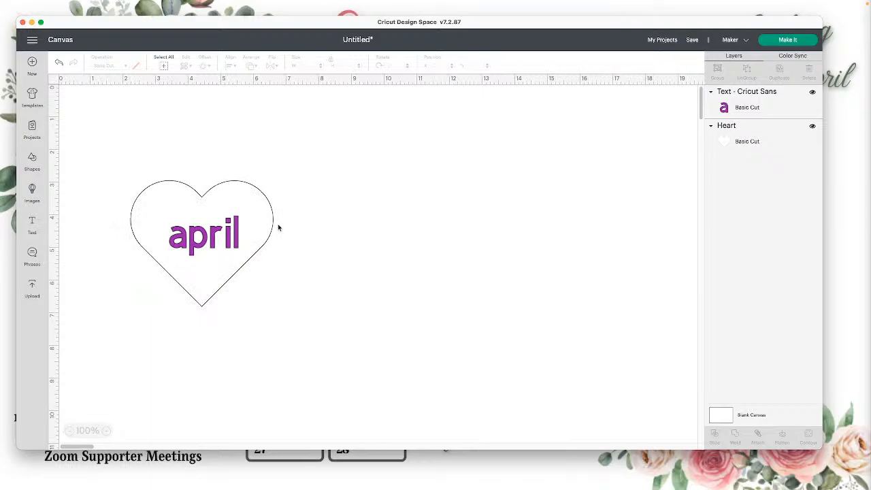
Center the "april" text and the heart on each other, flatten them into one printable layer and deselect it
{"action": "left_click_drag", "start_coordinate": [279, 229], "coordinate": [171, 216]}
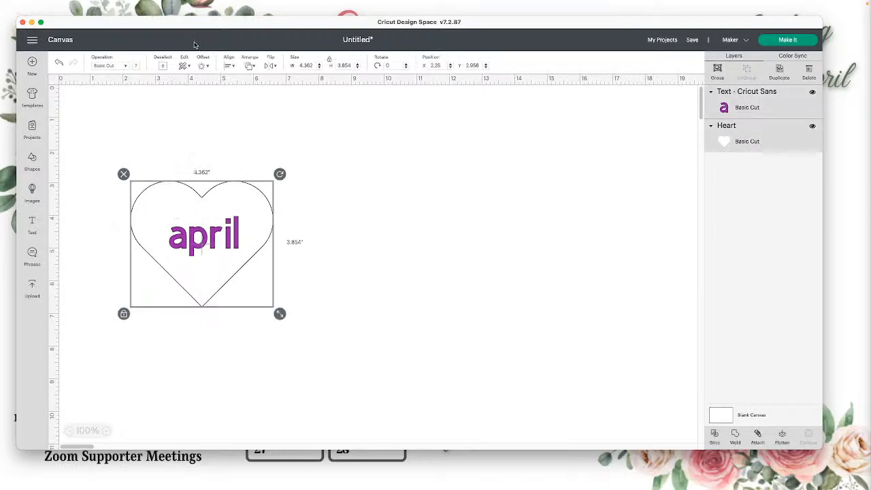
{"action": "left_click", "coordinate": [229, 65]}
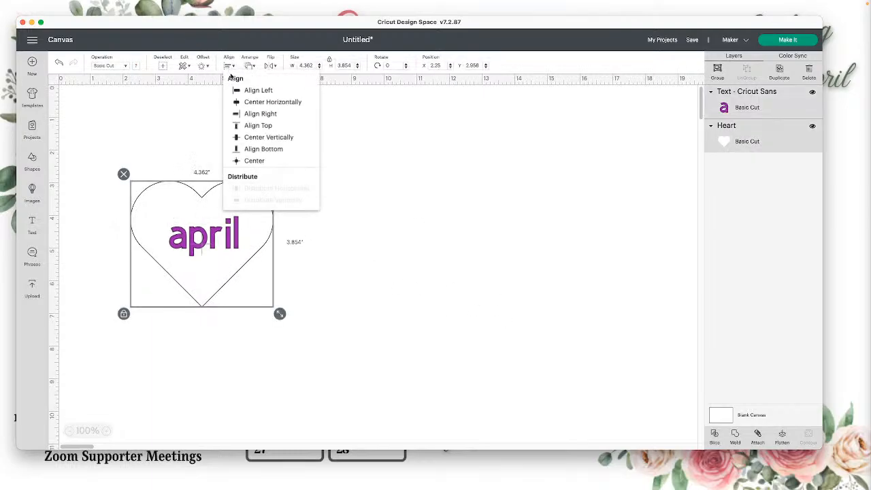
{"action": "left_click", "coordinate": [262, 161]}
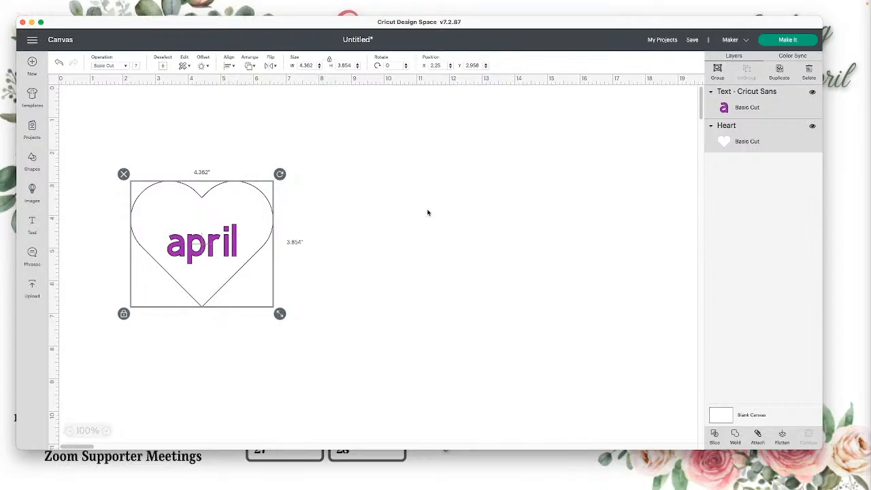
{"action": "left_click", "coordinate": [780, 435]}
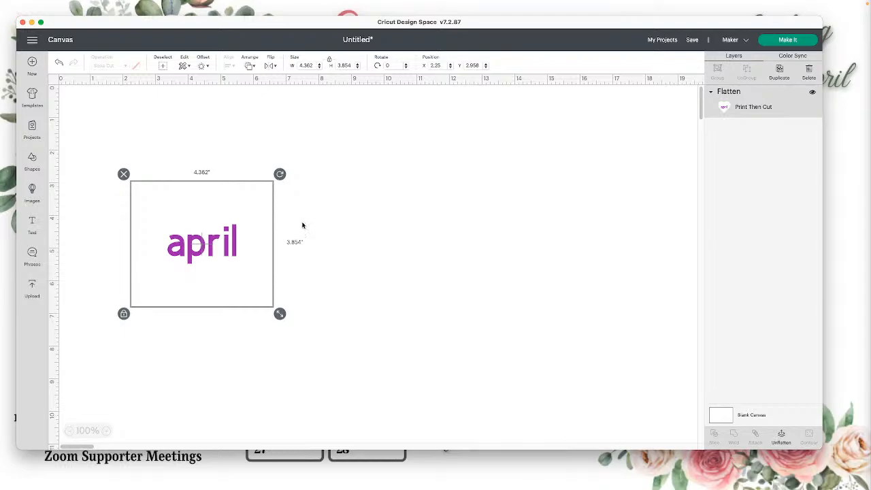
{"action": "left_click", "coordinate": [330, 216]}
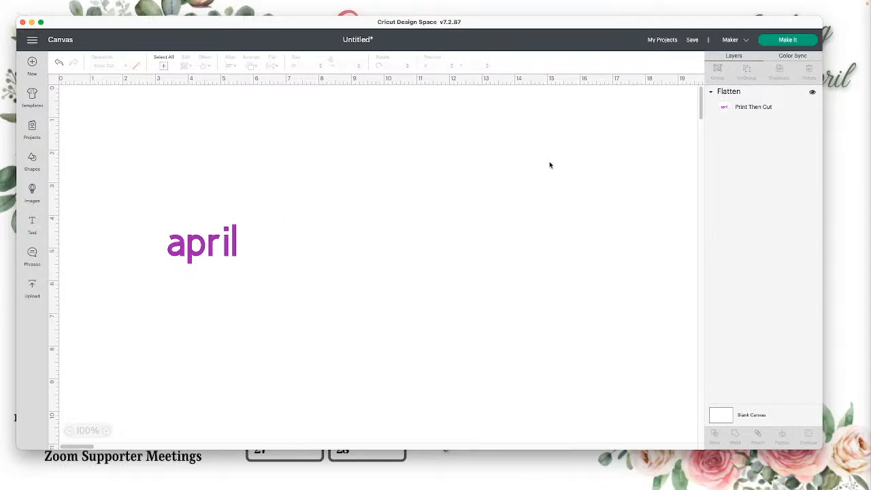
Change the blank canvas background to light blue using the material colors
{"action": "left_click", "coordinate": [750, 417]}
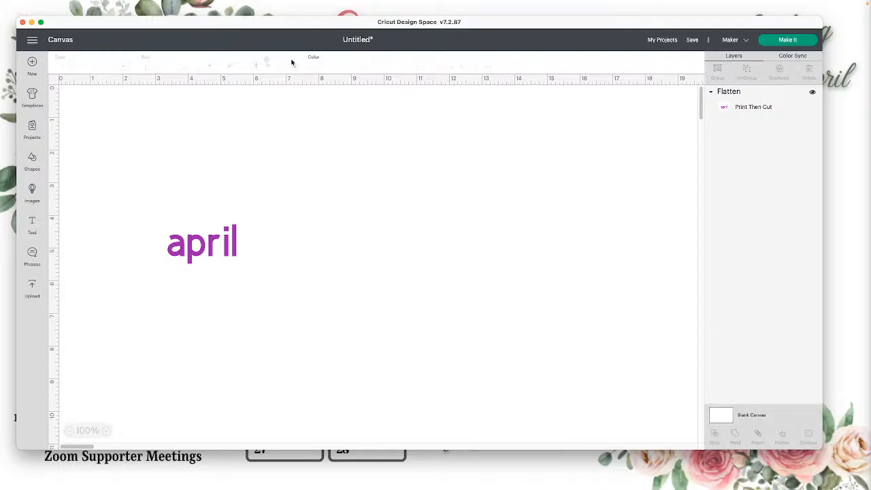
{"action": "left_click", "coordinate": [318, 65]}
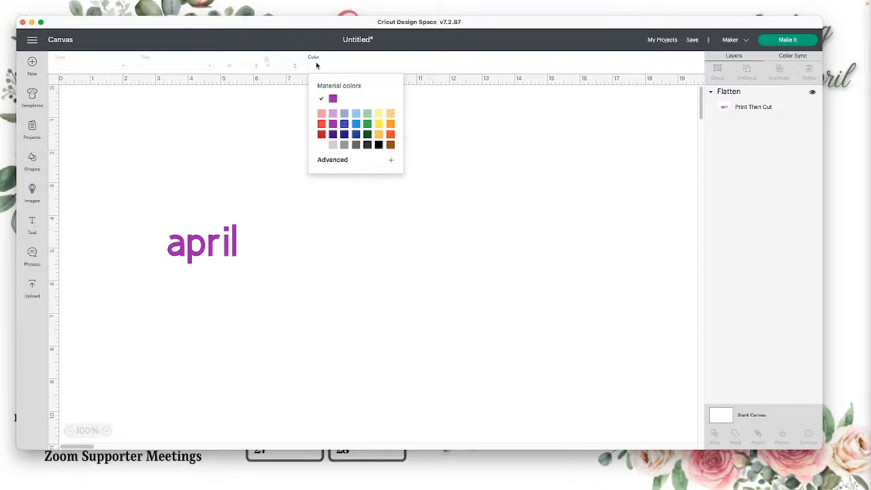
{"action": "left_click", "coordinate": [356, 114]}
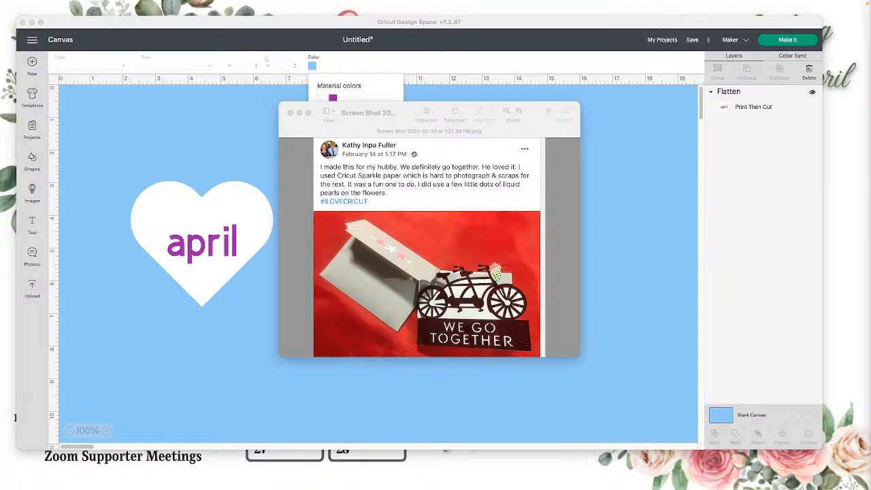
Close the screenshot preview window and delete the flattened heart design from the canvas
{"action": "left_click", "coordinate": [289, 113]}
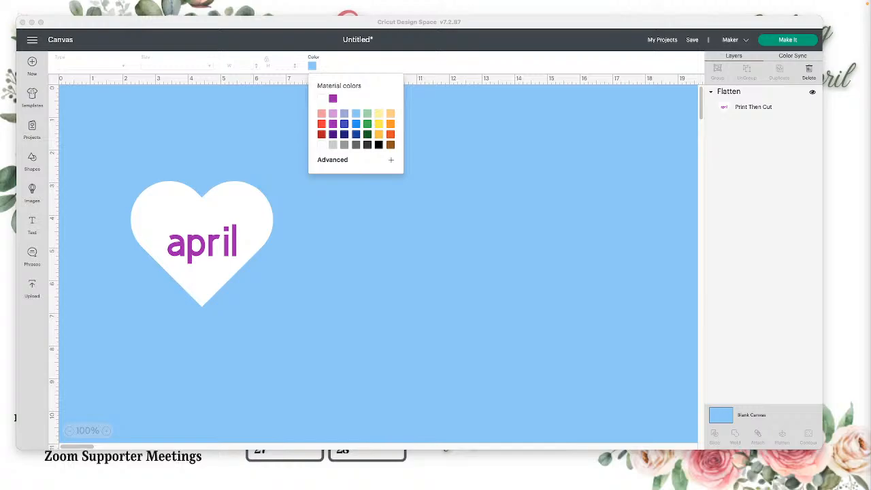
{"action": "left_click", "coordinate": [264, 239]}
{"action": "left_click", "coordinate": [246, 236]}
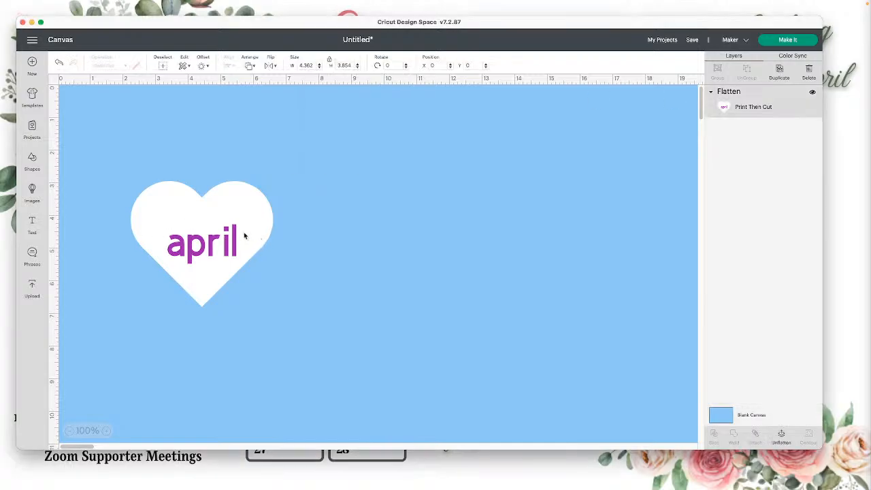
{"action": "key", "text": "Delete"}
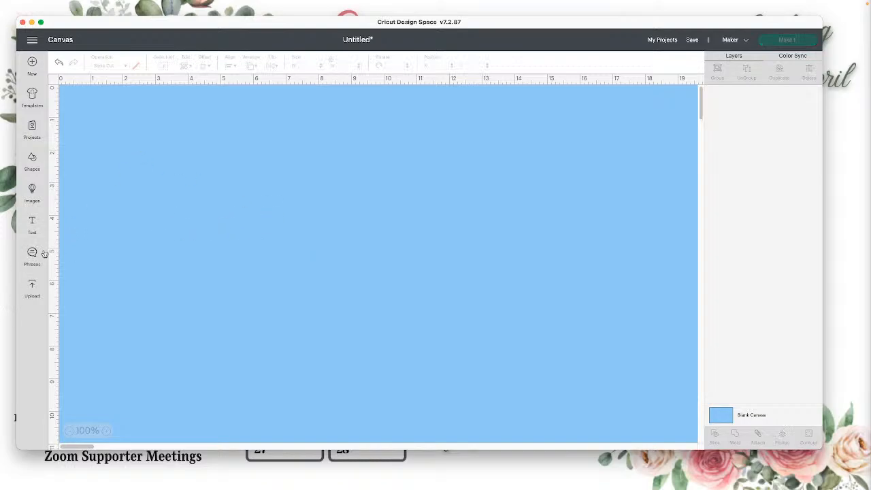
Add the black "I love the woman I've become" silhouette image from the image library to the canvas
{"action": "left_click", "coordinate": [45, 198]}
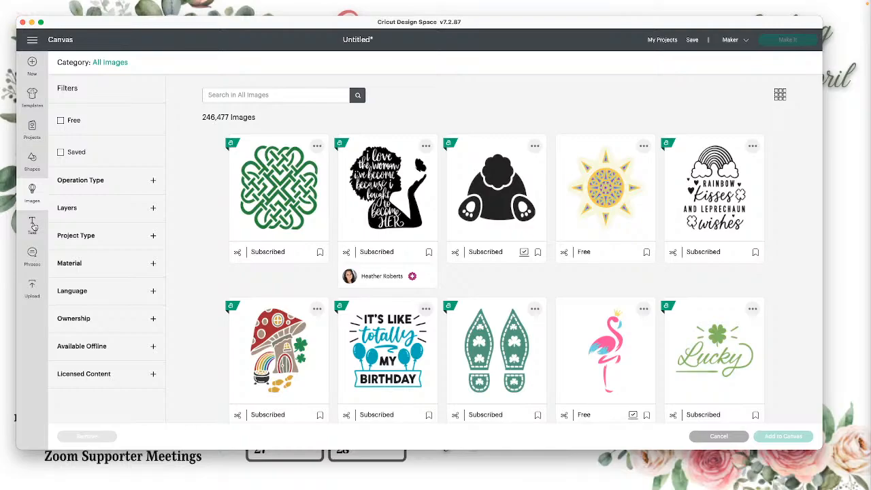
{"action": "left_click", "coordinate": [387, 198]}
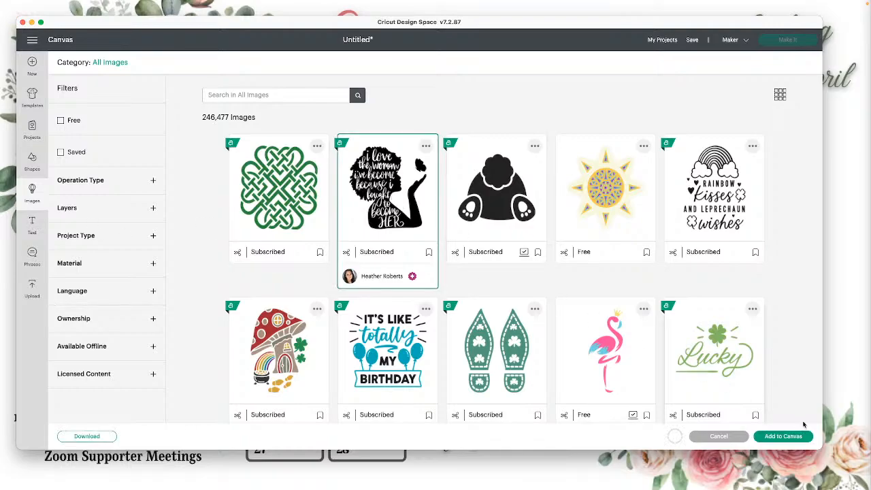
{"action": "left_click", "coordinate": [786, 436]}
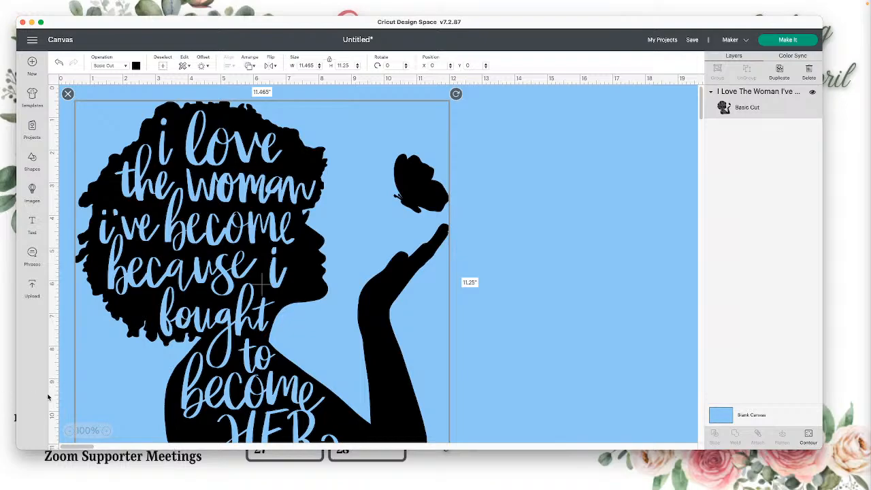
{"action": "scroll", "coordinate": [121, 407], "scroll_direction": "down", "scroll_amount": 3}
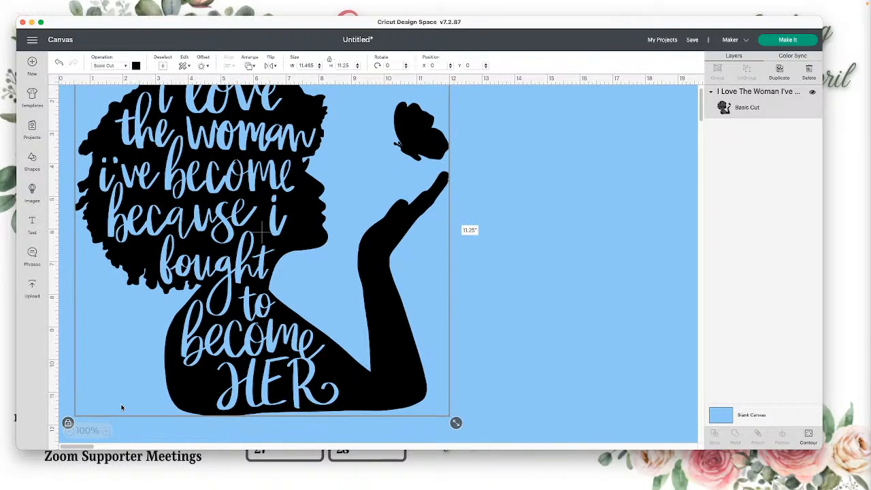
{"action": "scroll", "coordinate": [121, 407], "scroll_direction": "up", "scroll_amount": 1}
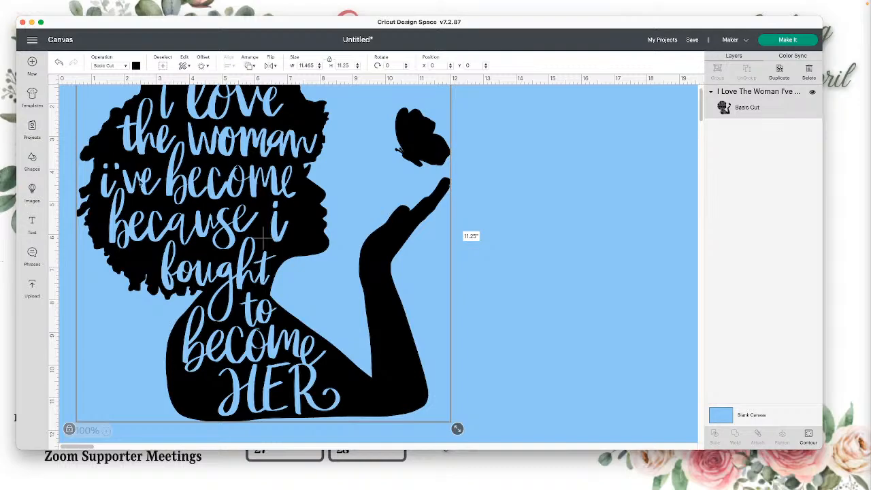
{"action": "left_click_drag", "start_coordinate": [315, 66], "coordinate": [282, 66]}
{"action": "type", "text": "10"}
{"action": "key", "text": "Return"}
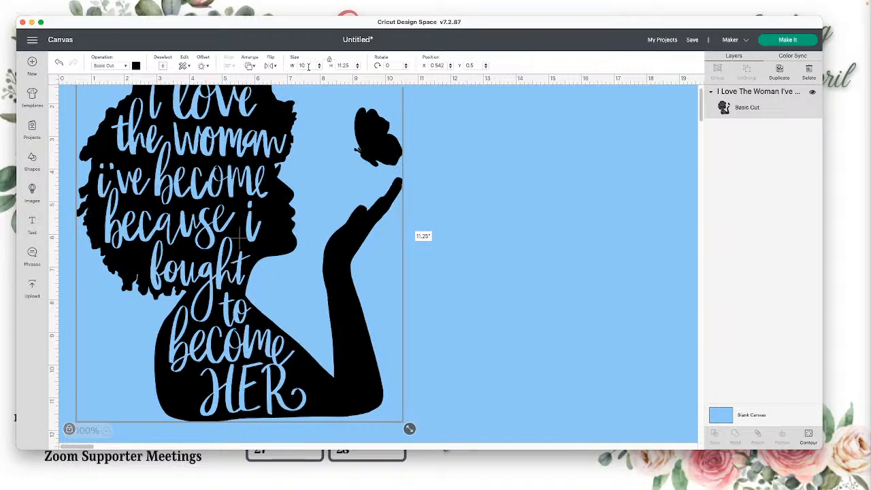
{"action": "left_click", "coordinate": [60, 61]}
{"action": "left_click", "coordinate": [60, 62]}
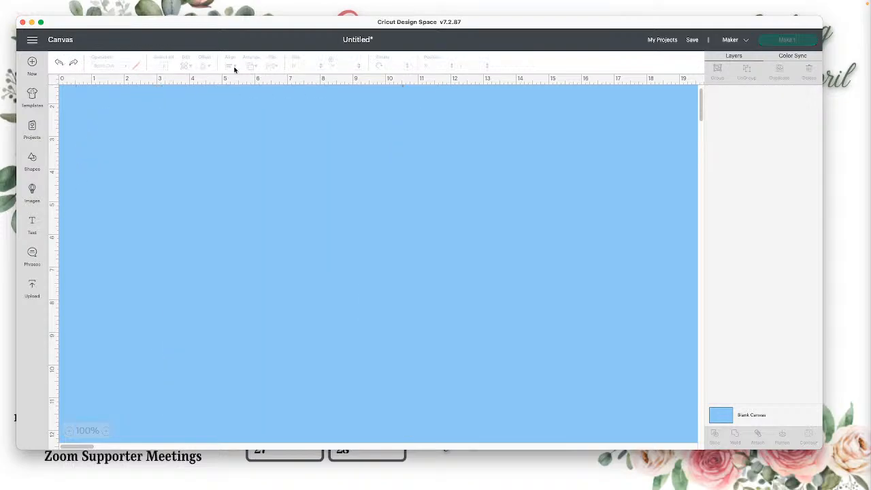
{"action": "left_click", "coordinate": [74, 62]}
Set the silhouette's height to 8 inches with its proportions kept, and move it to about X 1.85, Y 1.89
{"action": "left_click", "coordinate": [316, 104]}
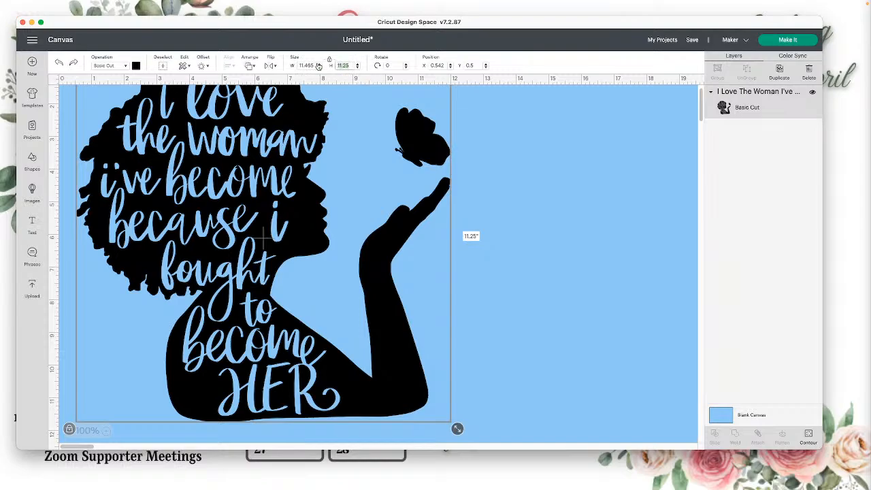
{"action": "type", "text": "8"}
{"action": "key", "text": "Return"}
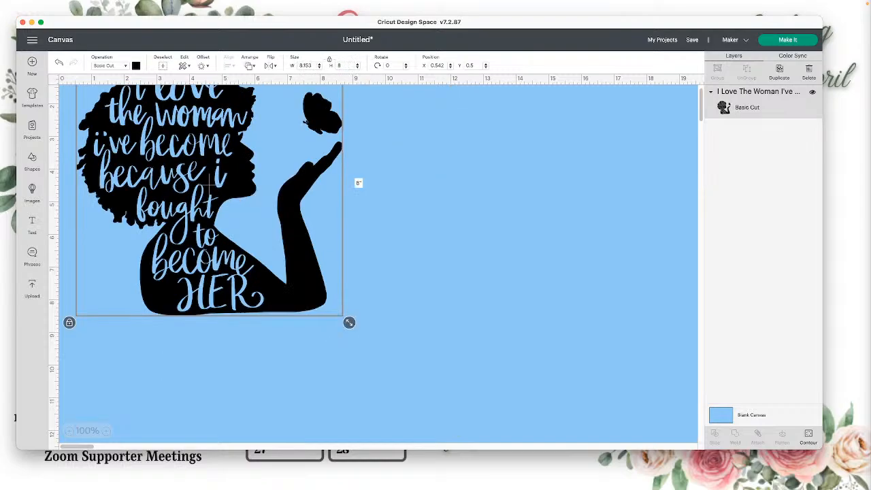
{"action": "left_click_drag", "start_coordinate": [224, 281], "coordinate": [267, 325]}
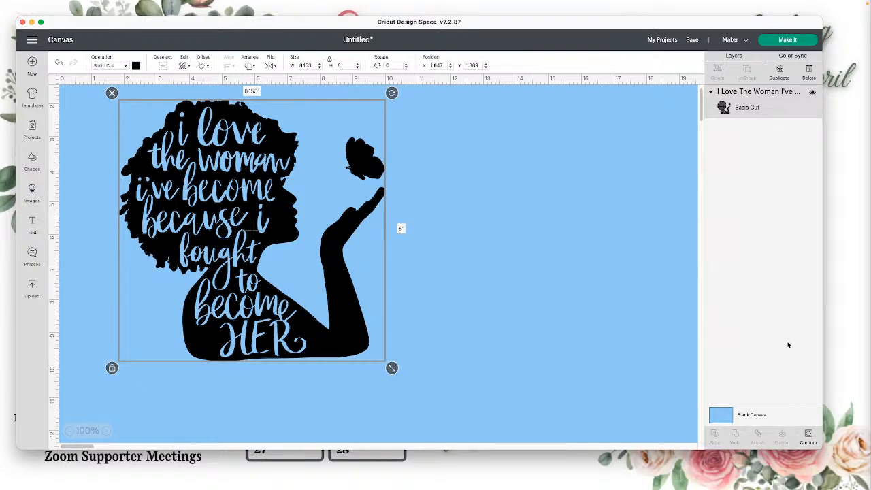
Hide all contours of the silhouette image, and move the solid shape to about X 2.22, Y 2.81
{"action": "left_click", "coordinate": [809, 436]}
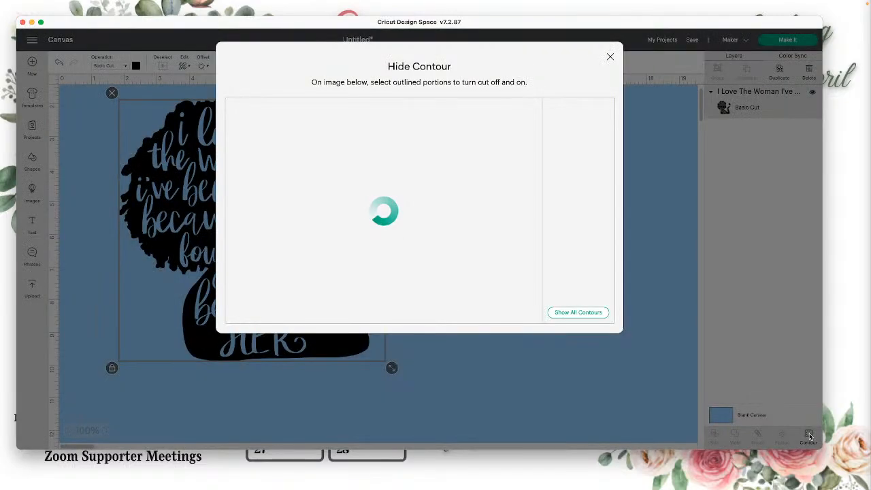
{"action": "left_click", "coordinate": [595, 315]}
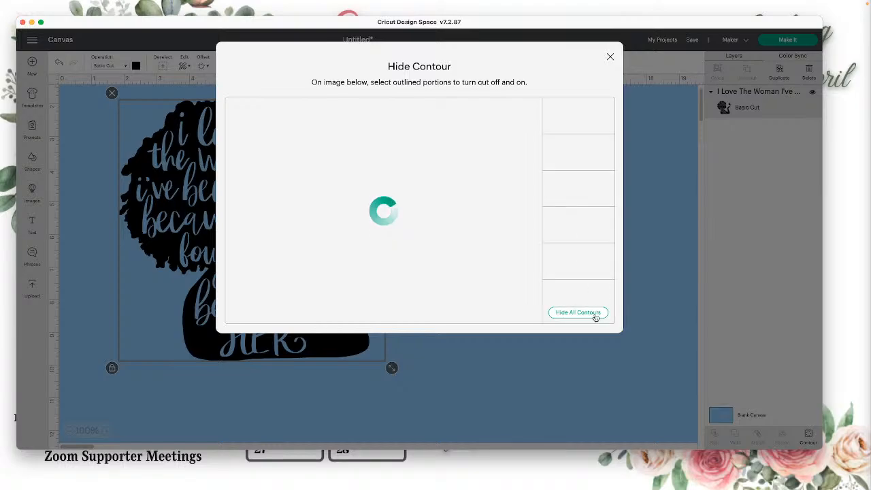
{"action": "left_click", "coordinate": [595, 314]}
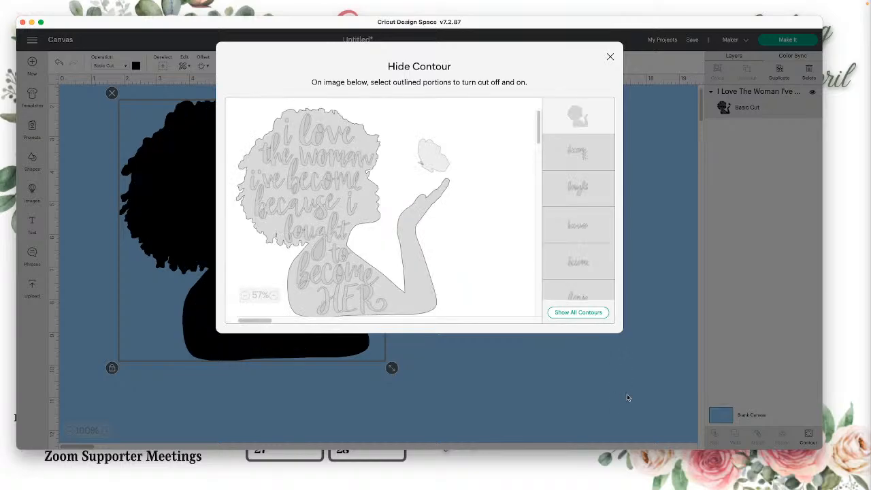
{"action": "left_click", "coordinate": [627, 397]}
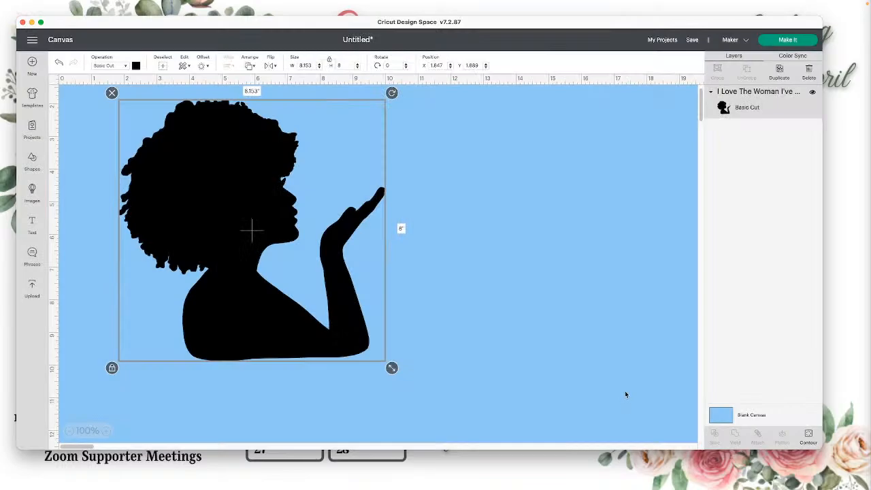
{"action": "left_click_drag", "start_coordinate": [332, 321], "coordinate": [343, 350]}
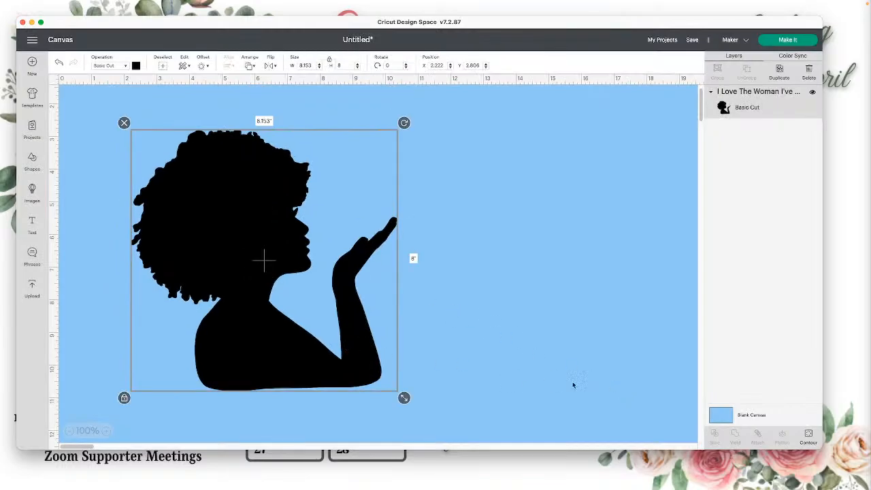
Turn the butterfly contour of the silhouette back on and close the contour editor
{"action": "left_click", "coordinate": [808, 434]}
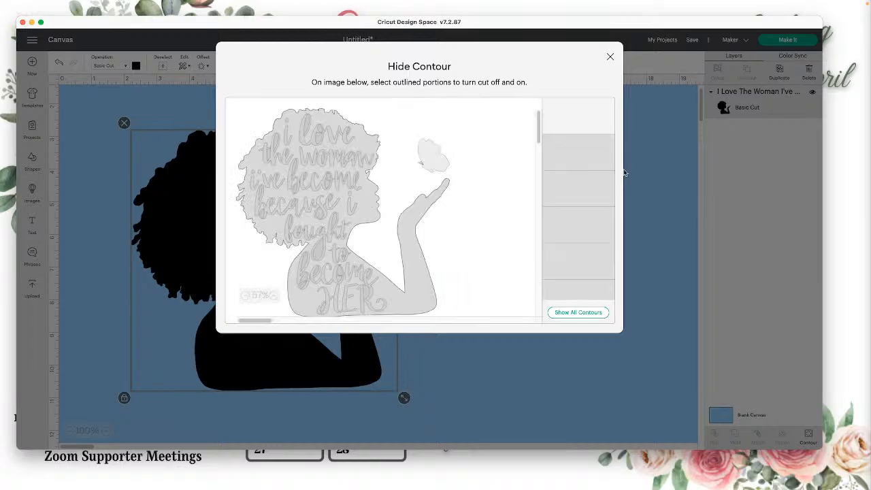
{"action": "left_click", "coordinate": [438, 158]}
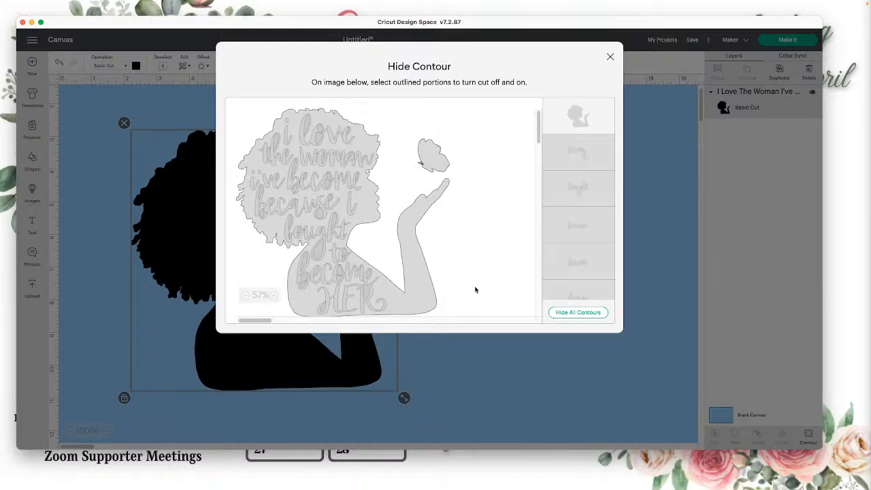
{"action": "left_click", "coordinate": [540, 387]}
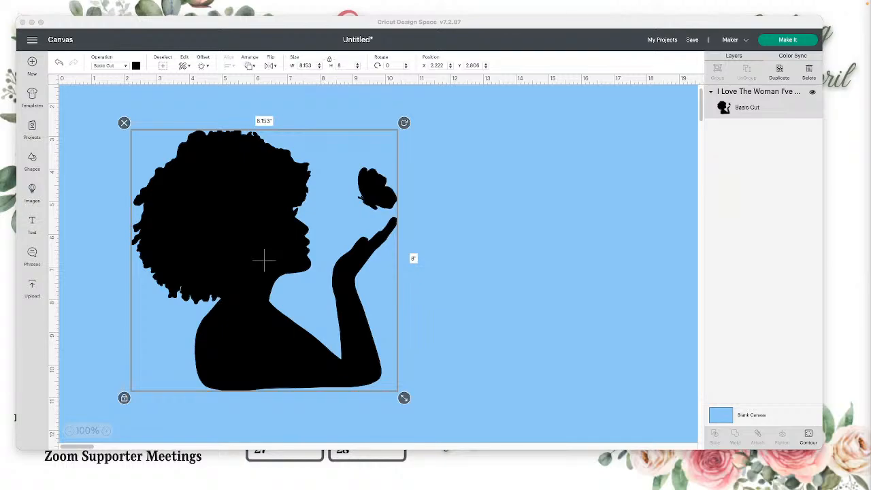
Examine the screenshot of the lip balm box modified to hold a flashlight, including its project photos, and close it
{"action": "left_click_drag", "start_coordinate": [869, 161], "coordinate": [524, 117]}
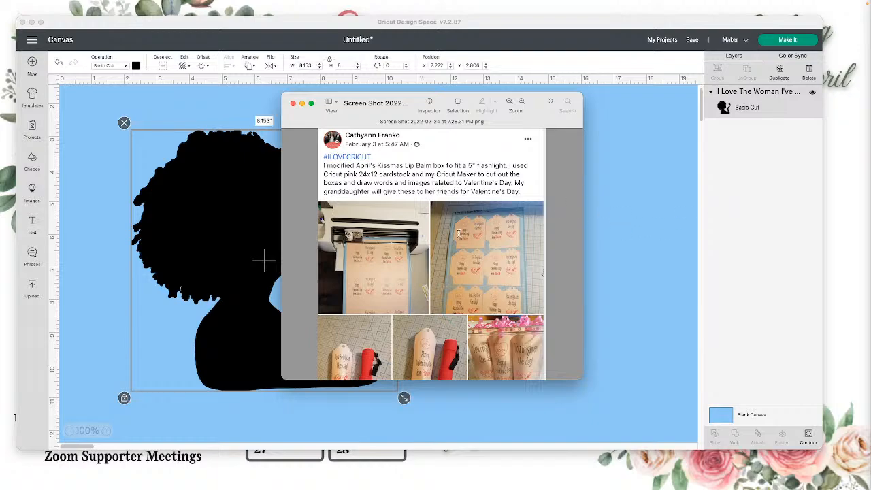
{"action": "scroll", "coordinate": [458, 234], "scroll_direction": "down", "scroll_amount": 1}
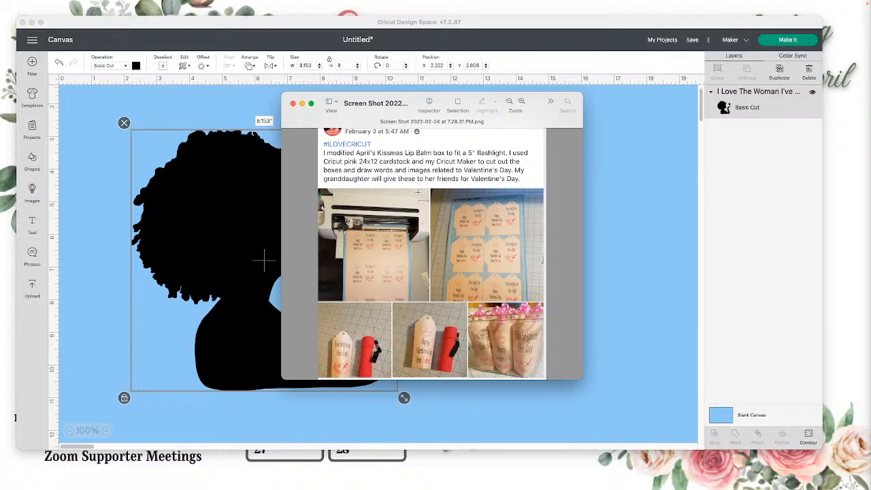
{"action": "scroll", "coordinate": [419, 189], "scroll_direction": "up", "scroll_amount": 2}
{"action": "scroll", "coordinate": [418, 192], "scroll_direction": "down", "scroll_amount": 1}
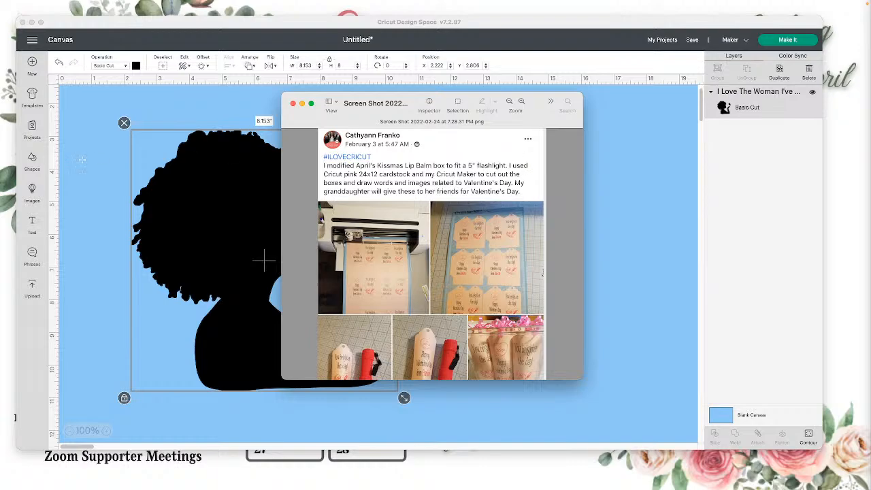
{"action": "left_click", "coordinate": [292, 103]}
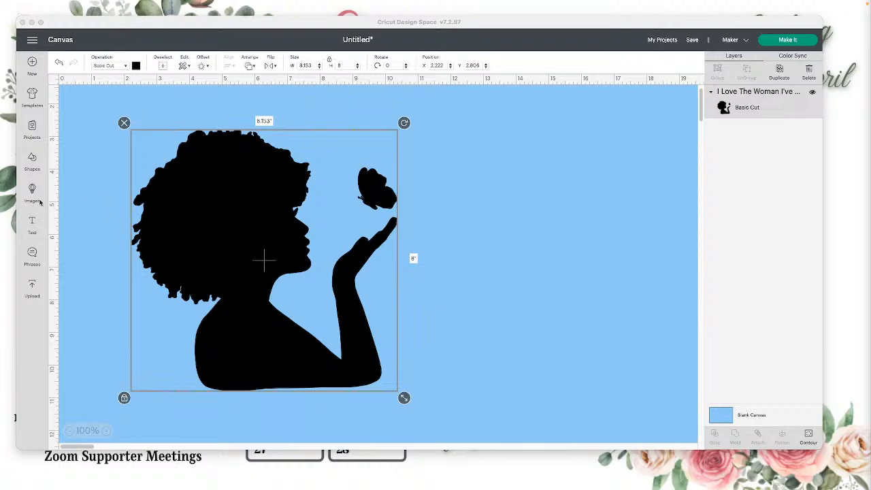
Delete the silhouette image from the canvas and open the image library
{"action": "left_click", "coordinate": [124, 126]}
{"action": "left_click", "coordinate": [123, 125]}
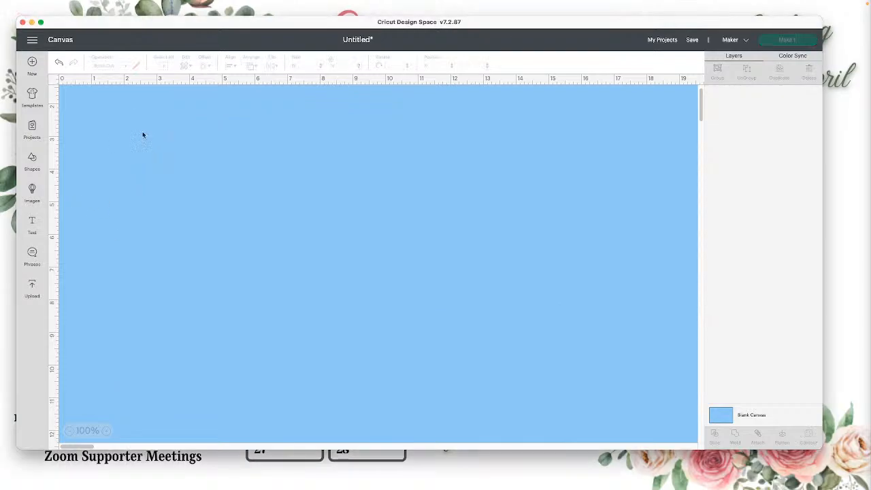
{"action": "left_click", "coordinate": [32, 191]}
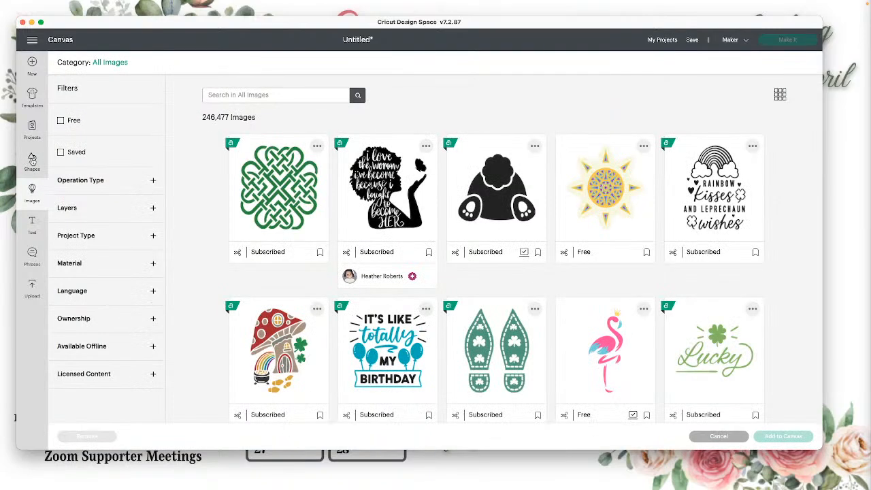
Add a half circle shape to the canvas and move it to about X 3.61, Y 4.07
{"action": "left_click", "coordinate": [32, 162]}
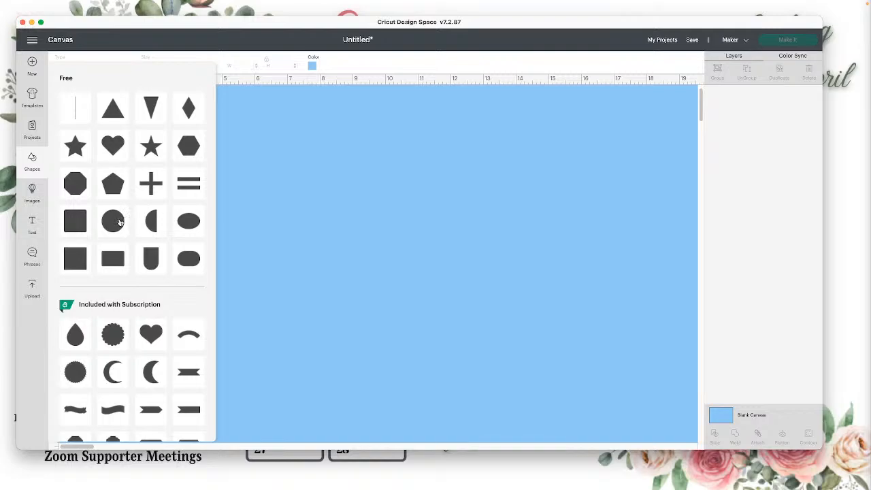
{"action": "left_click", "coordinate": [149, 222]}
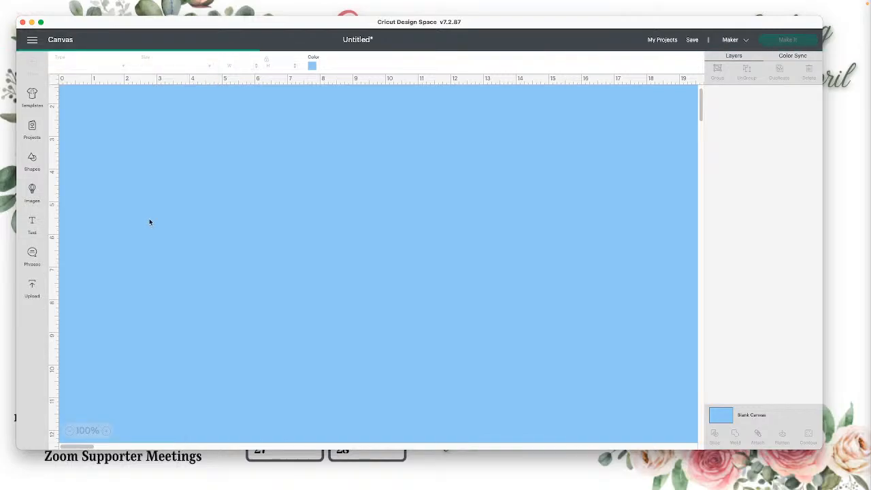
{"action": "left_click_drag", "start_coordinate": [102, 147], "coordinate": [203, 216]}
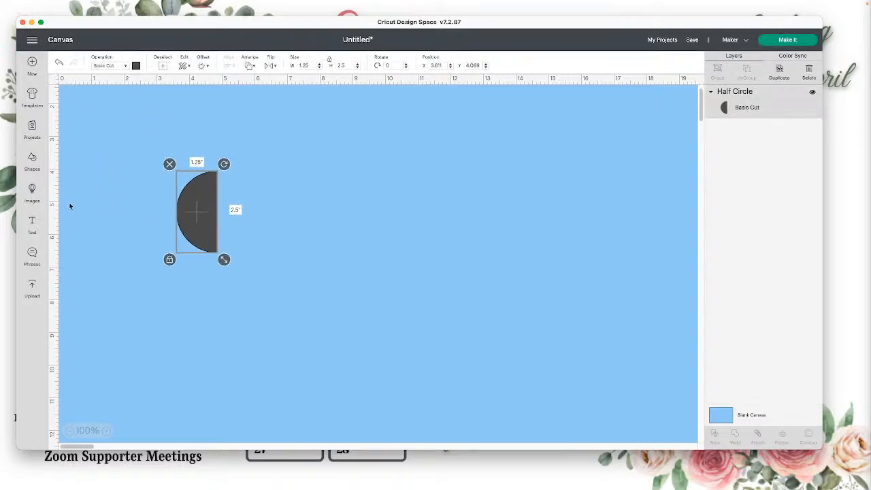
Add a 3-inch circle and place the half circle against its edge at about X 8.35, Y 4.18
{"action": "left_click", "coordinate": [29, 169]}
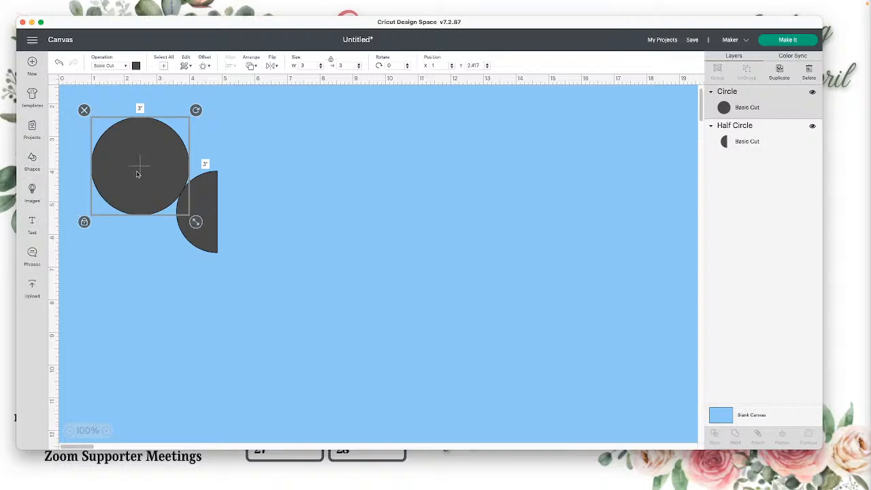
{"action": "left_click_drag", "start_coordinate": [137, 172], "coordinate": [283, 222]}
{"action": "left_click_drag", "start_coordinate": [207, 221], "coordinate": [358, 224]}
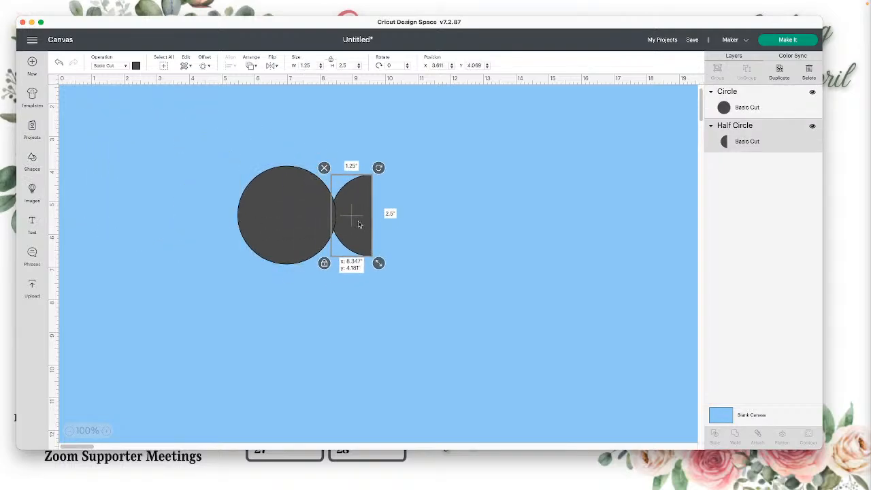
Overlap the circle and half circle, with the half circle at about X 11.28, Y 3.08, and enlarge the half circle
{"action": "left_click", "coordinate": [32, 158]}
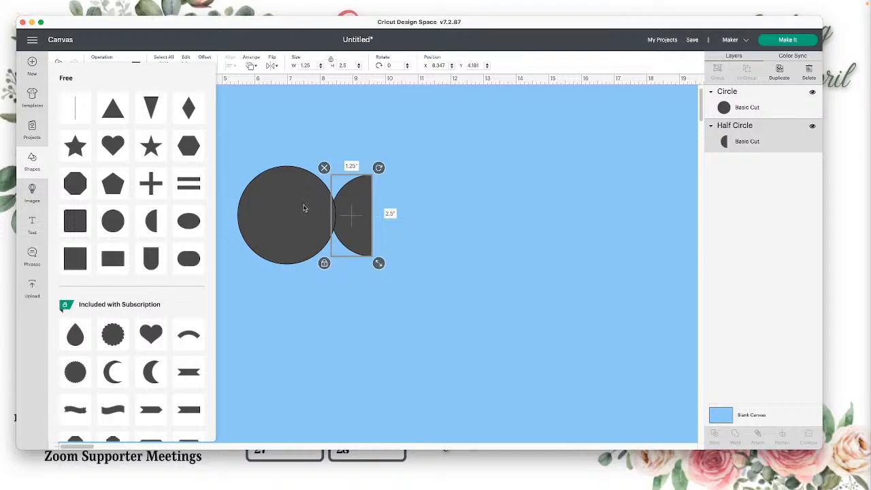
{"action": "left_click", "coordinate": [443, 216]}
{"action": "left_click_drag", "start_coordinate": [262, 221], "coordinate": [455, 174]}
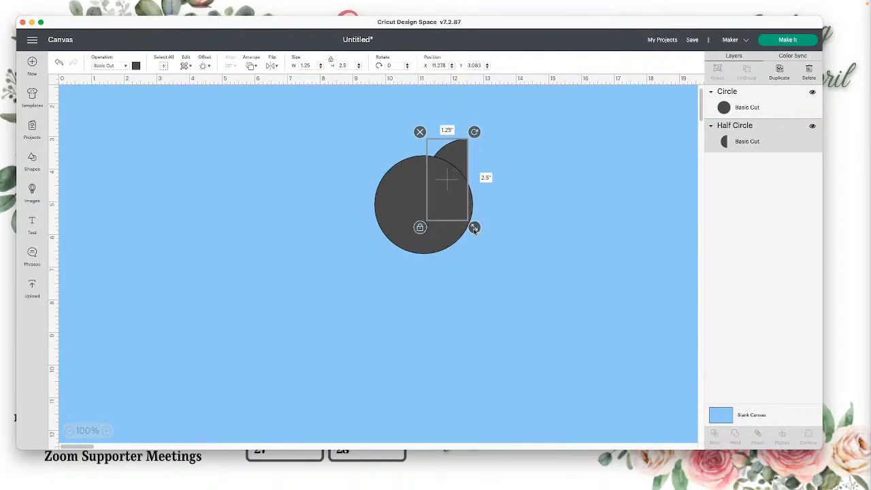
{"action": "left_click_drag", "start_coordinate": [475, 228], "coordinate": [509, 225]}
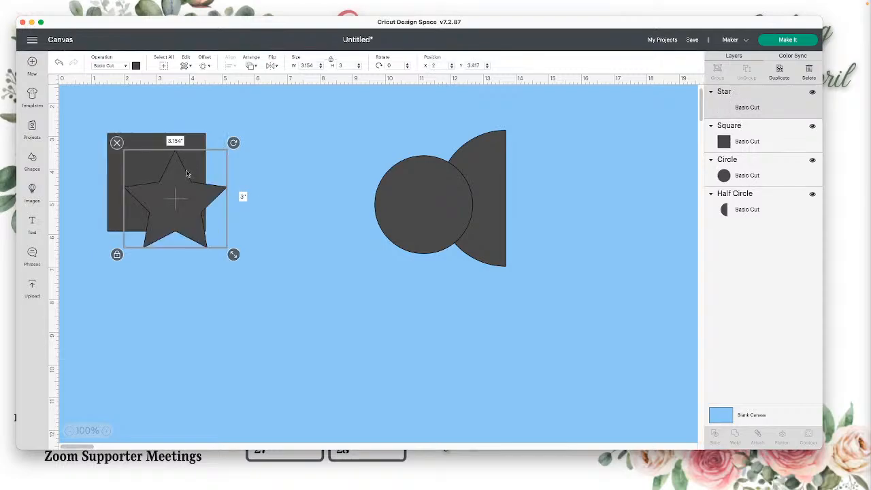
Position the star so that it overlaps the circle, at about X 6.31, Y 1.65, and enlarge it to about 5.24 by 4.98 inches
{"action": "left_click_drag", "start_coordinate": [182, 191], "coordinate": [387, 189]}
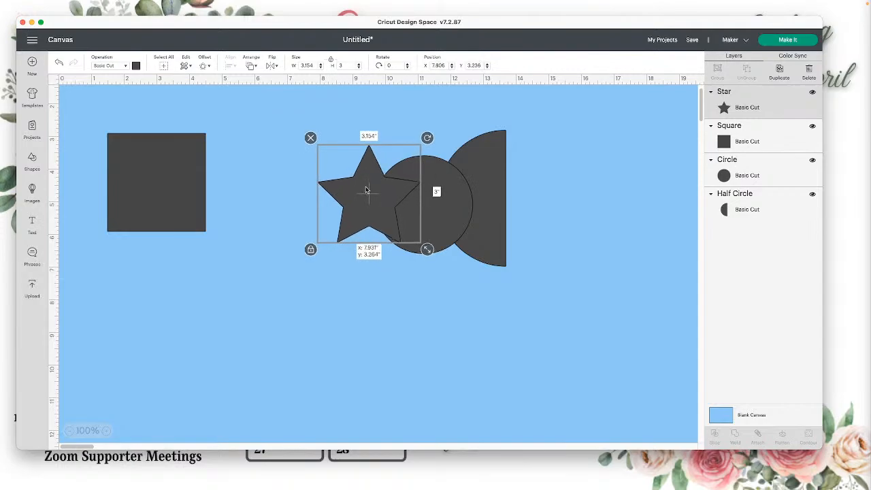
{"action": "left_click", "coordinate": [247, 181]}
{"action": "left_click_drag", "start_coordinate": [392, 224], "coordinate": [362, 205]}
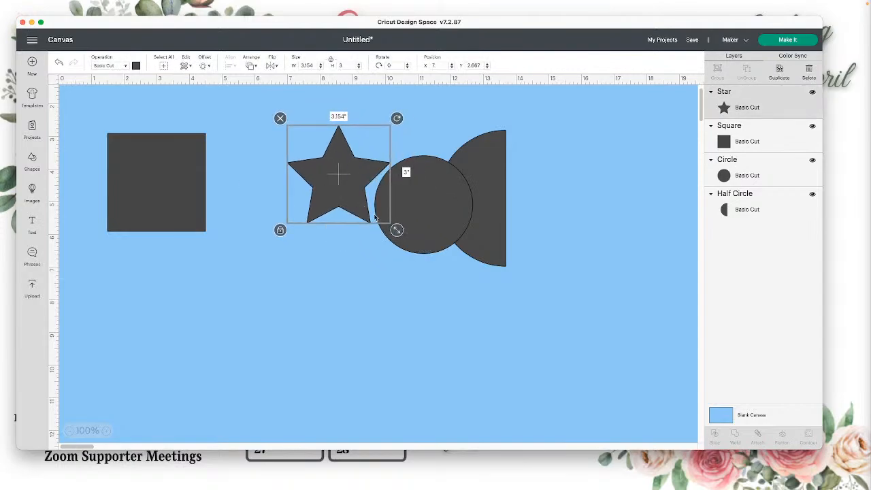
{"action": "left_click_drag", "start_coordinate": [396, 230], "coordinate": [430, 254]}
{"action": "left_click_drag", "start_coordinate": [345, 218], "coordinate": [376, 226]}
{"action": "left_click_drag", "start_coordinate": [427, 249], "coordinate": [456, 277]}
{"action": "left_click_drag", "start_coordinate": [386, 233], "coordinate": [372, 218]}
Delete the square from the canvas
{"action": "left_click", "coordinate": [155, 179]}
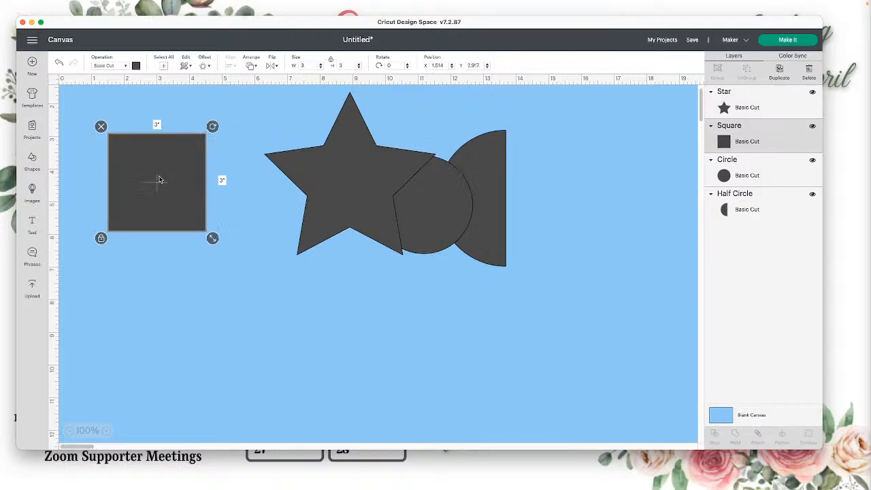
{"action": "left_click_drag", "start_coordinate": [158, 179], "coordinate": [161, 179]}
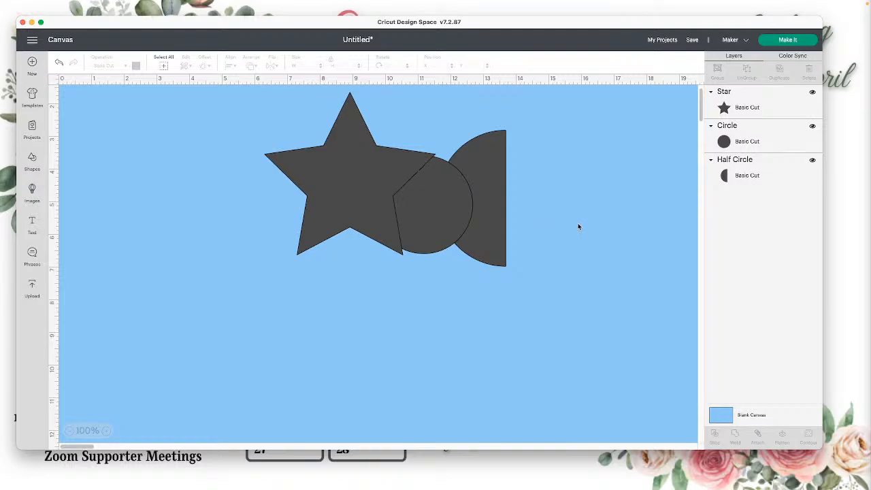
{"action": "left_click_drag", "start_coordinate": [560, 188], "coordinate": [297, 153]}
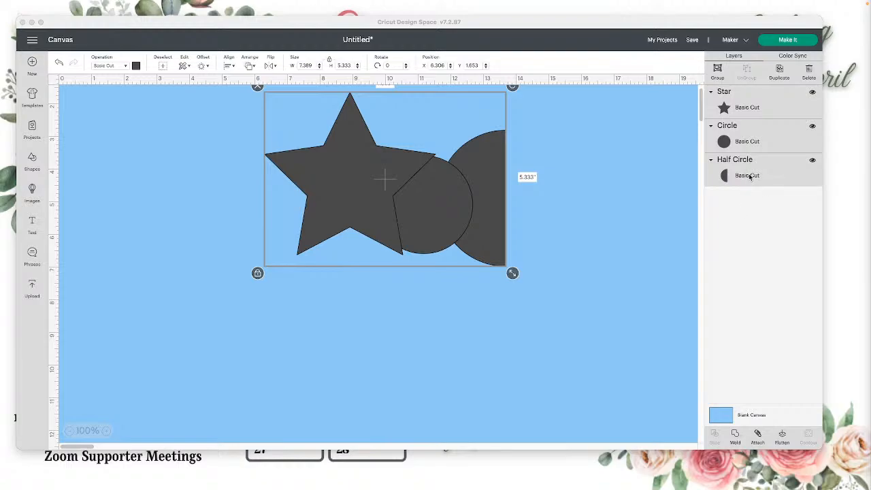
{"action": "left_click", "coordinate": [615, 194]}
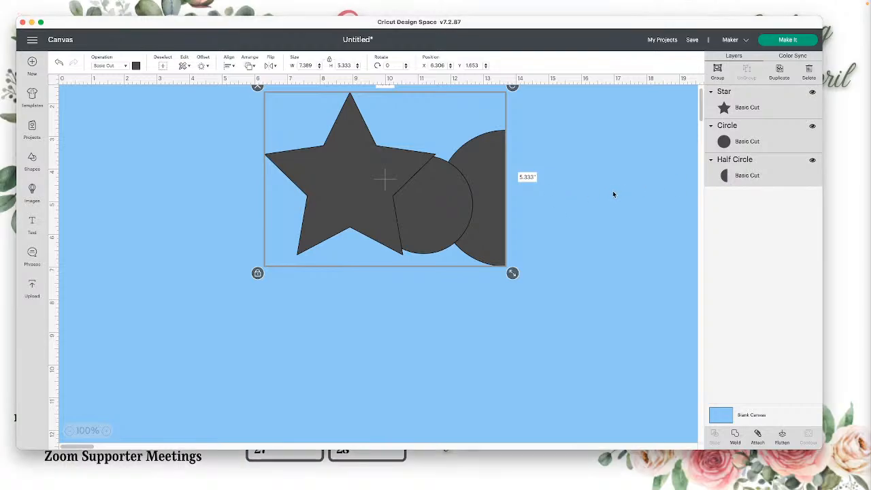
{"action": "left_click", "coordinate": [613, 195]}
Weld the star and the half circle into a single shape, leaving out the circle
{"action": "left_click", "coordinate": [358, 147]}
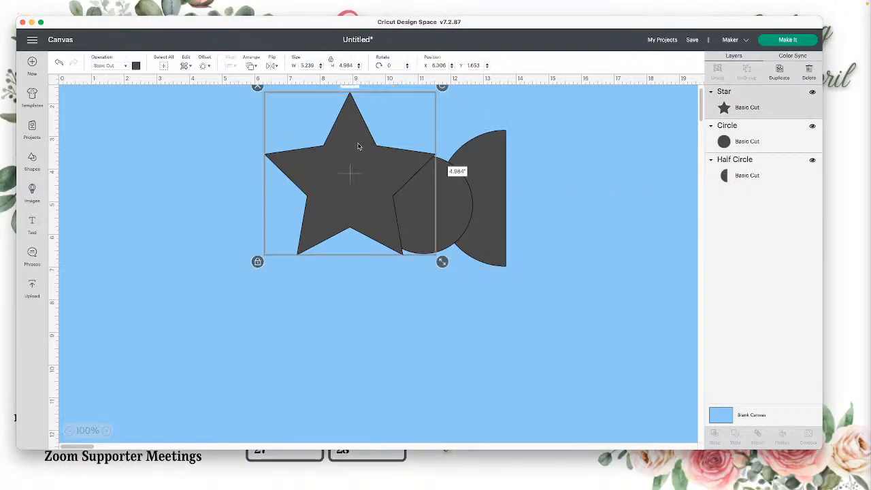
{"action": "left_click", "coordinate": [500, 150], "text": "shift"}
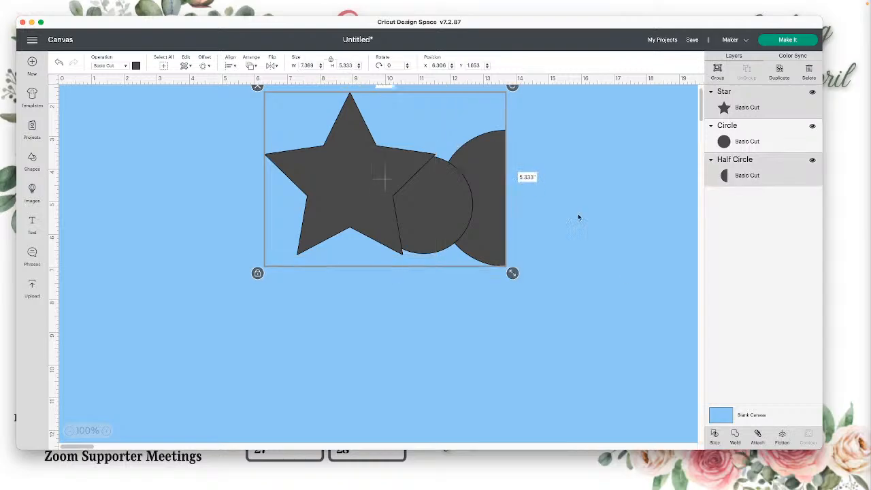
{"action": "left_click", "coordinate": [735, 436]}
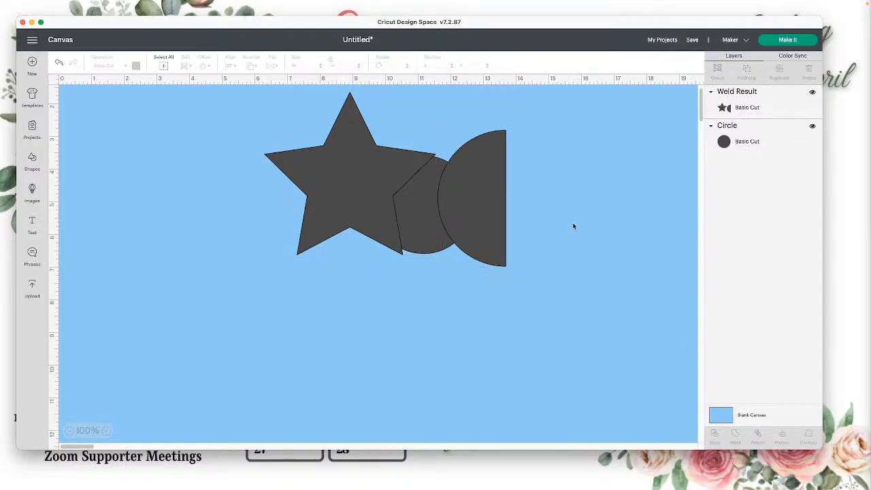
Slice the welded shape with the circle and move the resulting pieces apart, placing the middle piece at about X 14.38, Y 3.70
{"action": "left_click_drag", "start_coordinate": [587, 183], "coordinate": [344, 168]}
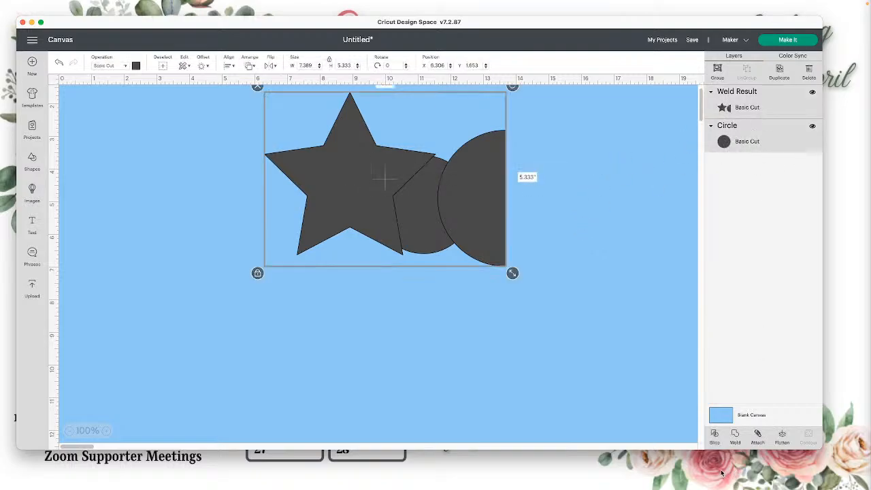
{"action": "left_click", "coordinate": [713, 433]}
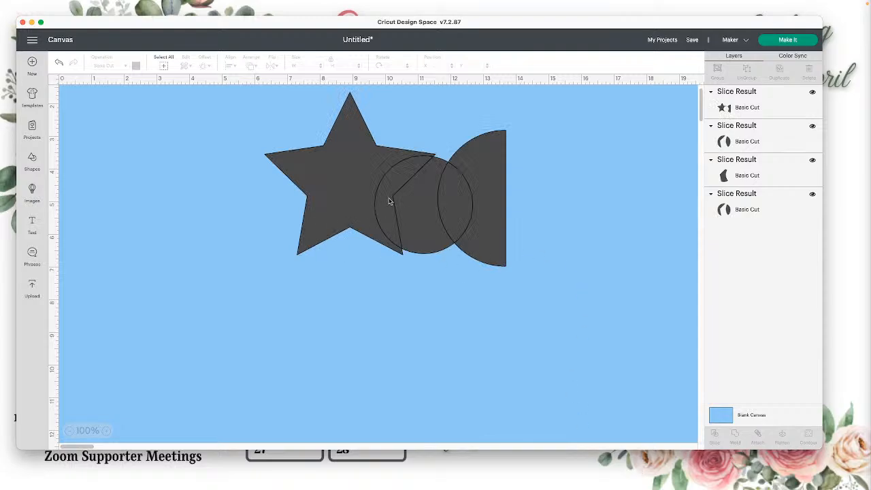
{"action": "left_click_drag", "start_coordinate": [389, 201], "coordinate": [177, 214]}
{"action": "left_click_drag", "start_coordinate": [447, 198], "coordinate": [163, 267]}
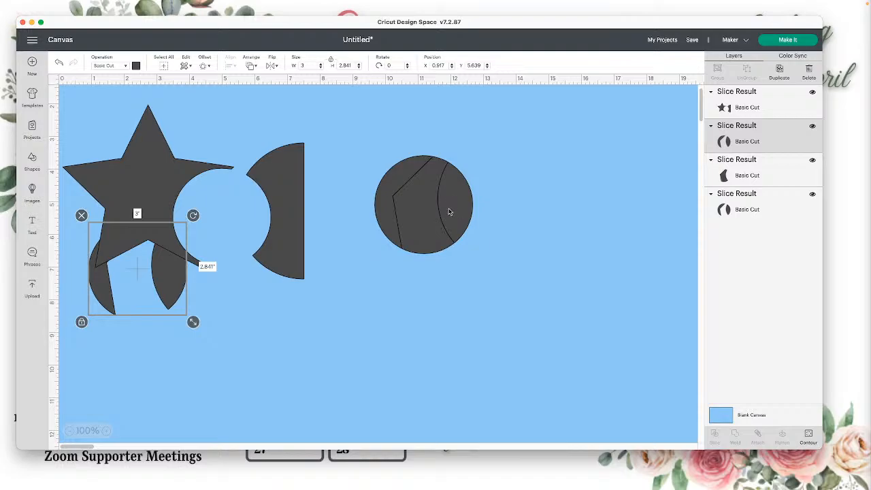
{"action": "left_click_drag", "start_coordinate": [448, 211], "coordinate": [307, 332]}
{"action": "left_click_drag", "start_coordinate": [440, 216], "coordinate": [572, 217]}
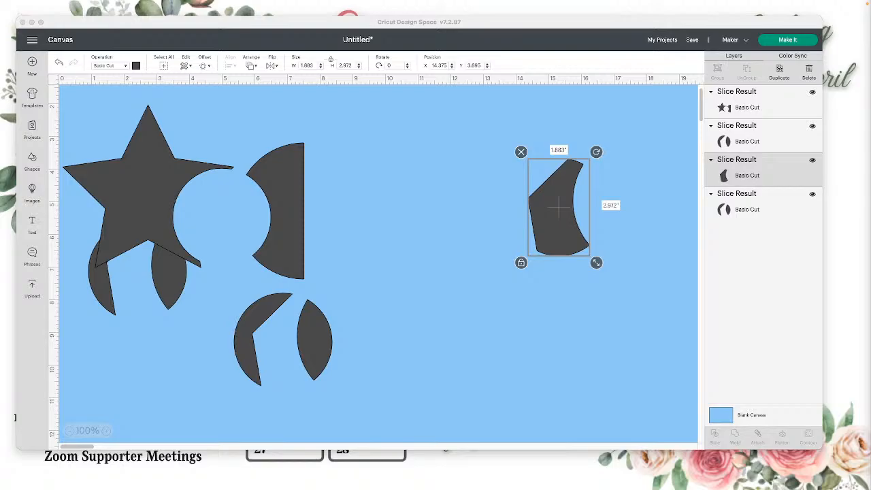
Examine the screenshot of the pop-up card post with its project photos, and close it
{"action": "left_click_drag", "start_coordinate": [0, 39], "coordinate": [450, 52]}
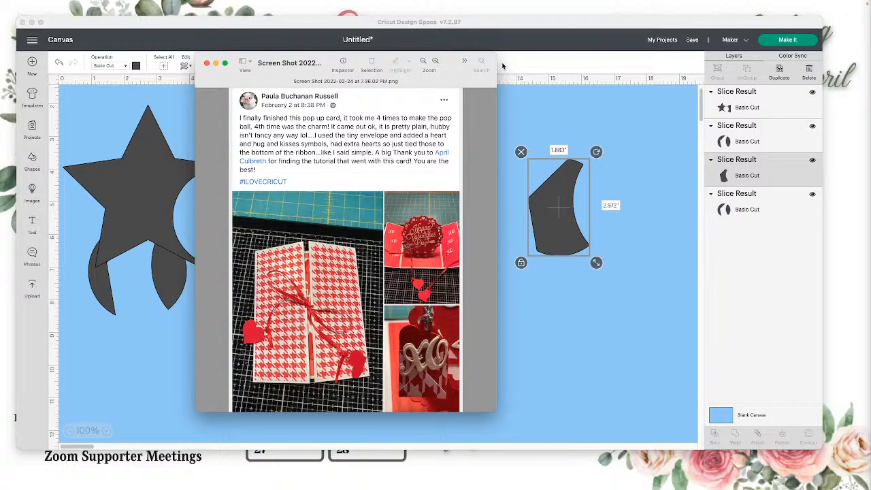
{"action": "left_click", "coordinate": [207, 63]}
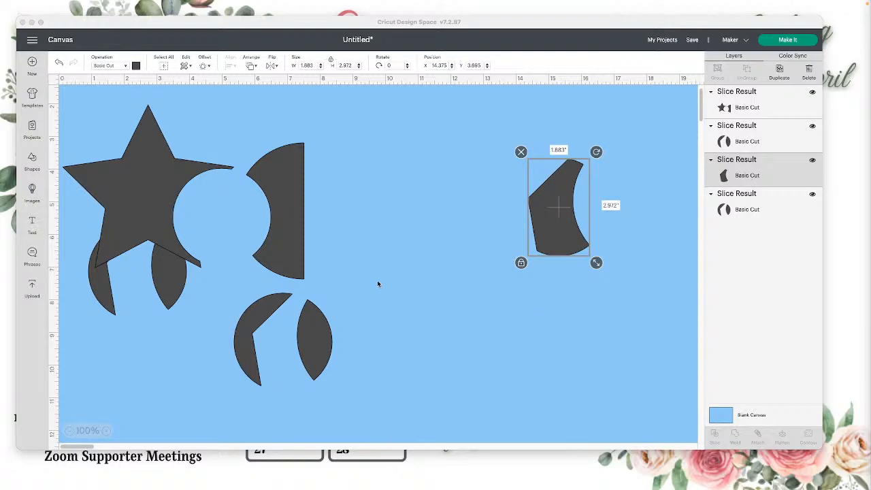
Delete all the slice pieces from the canvas
{"action": "left_click", "coordinate": [80, 108]}
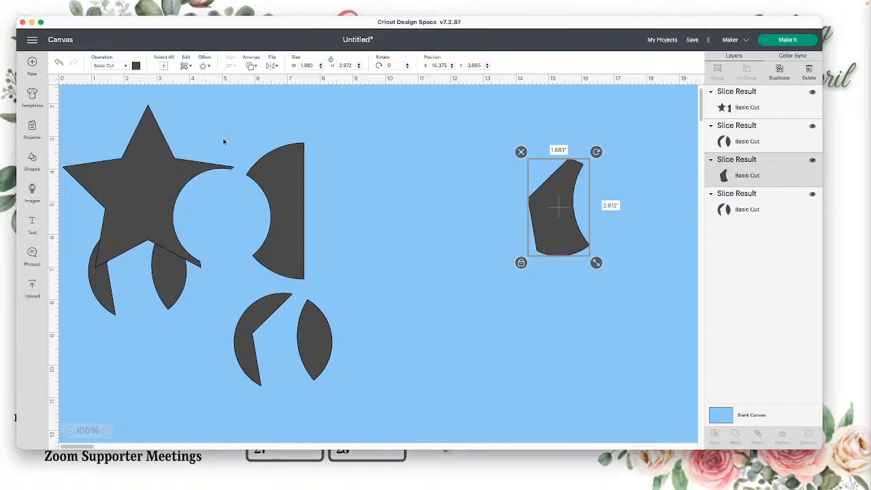
{"action": "left_click_drag", "start_coordinate": [633, 305], "coordinate": [127, 183]}
{"action": "key", "text": "Delete"}
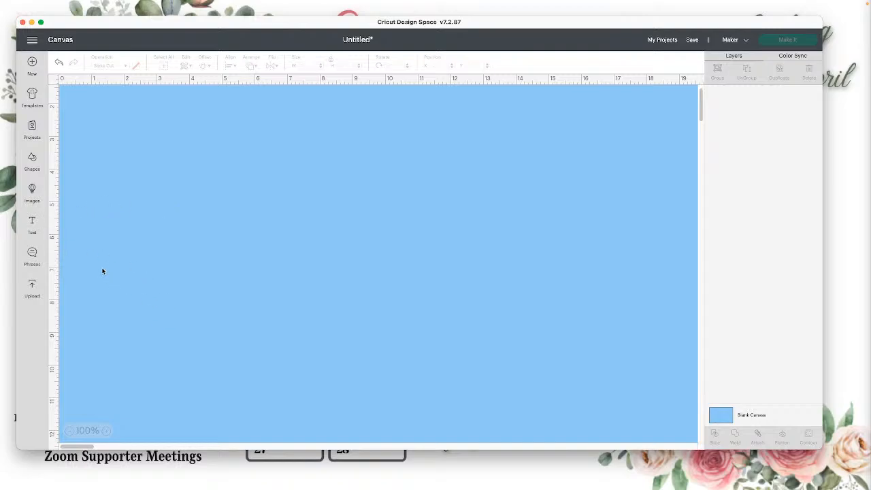
Add the text "Happy Birthday" and move it to about X 1.87, Y 3.95
{"action": "left_click", "coordinate": [32, 224]}
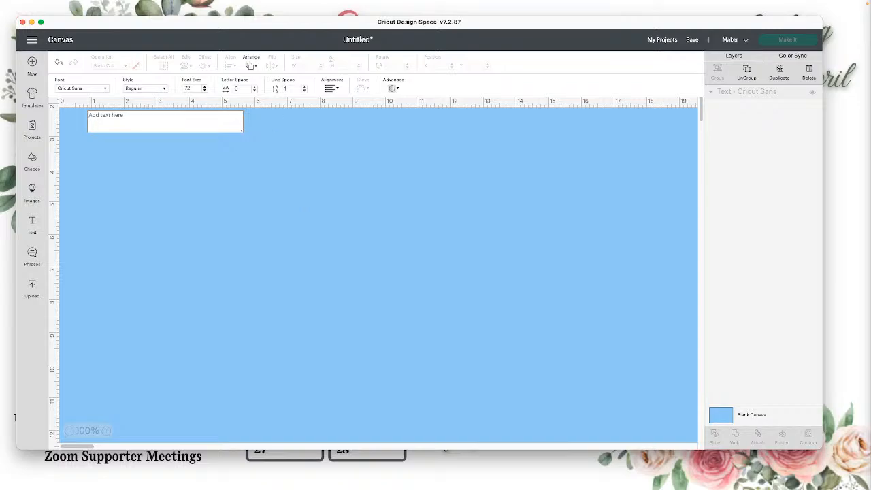
{"action": "type", "text": "Happy B"}
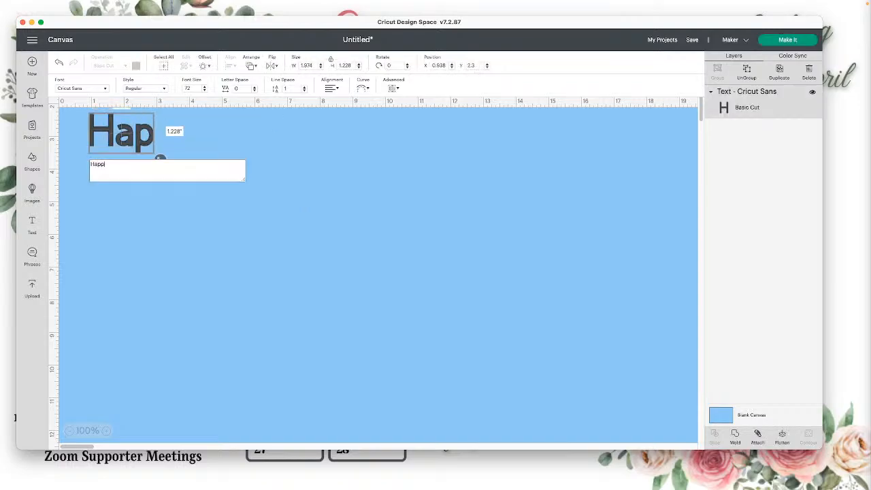
{"action": "type", "text": "irthday"}
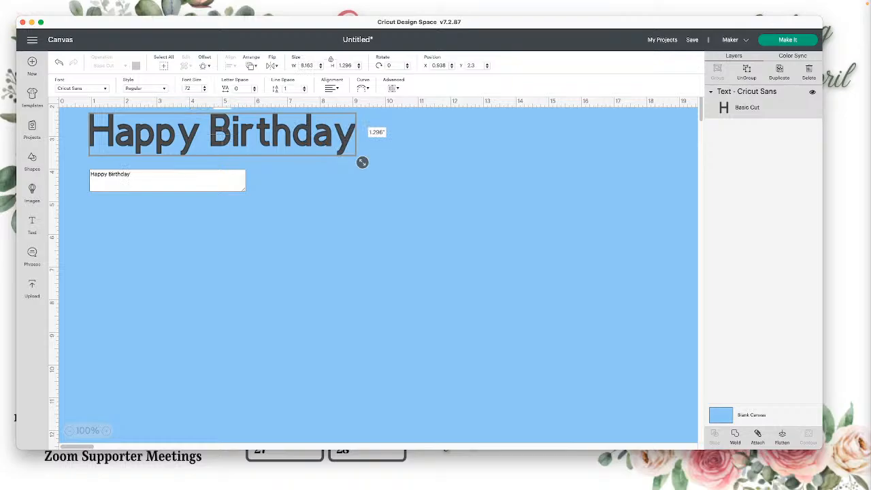
{"action": "left_click_drag", "start_coordinate": [236, 129], "coordinate": [267, 183]}
Duplicate the "Happy Birthday" text and place the copy just below the original at about X 1.99, Y 5.62
{"action": "left_click", "coordinate": [144, 121]}
{"action": "key", "text": "super+a"}
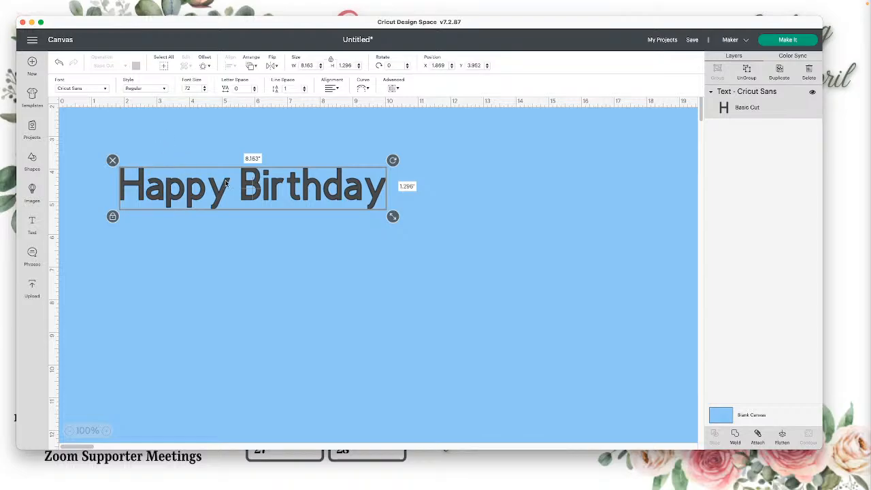
{"action": "left_click", "coordinate": [777, 73]}
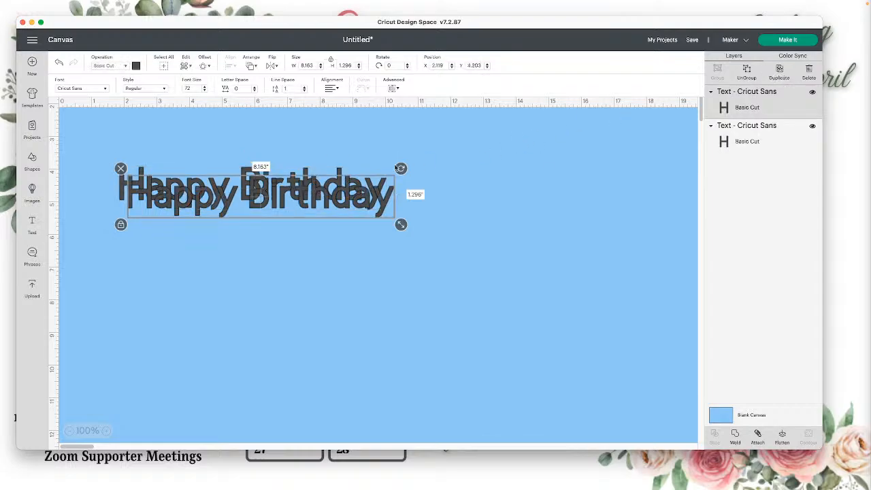
{"action": "left_click_drag", "start_coordinate": [328, 200], "coordinate": [336, 243]}
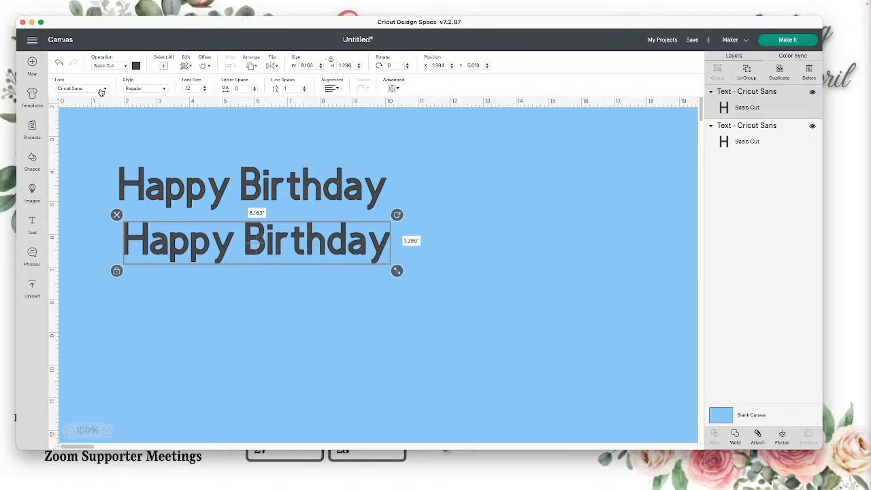
Find the Magnolia fonts in the font list and apply Magnolia Sky to the lower "Happy Birthday" text
{"action": "left_click", "coordinate": [99, 91]}
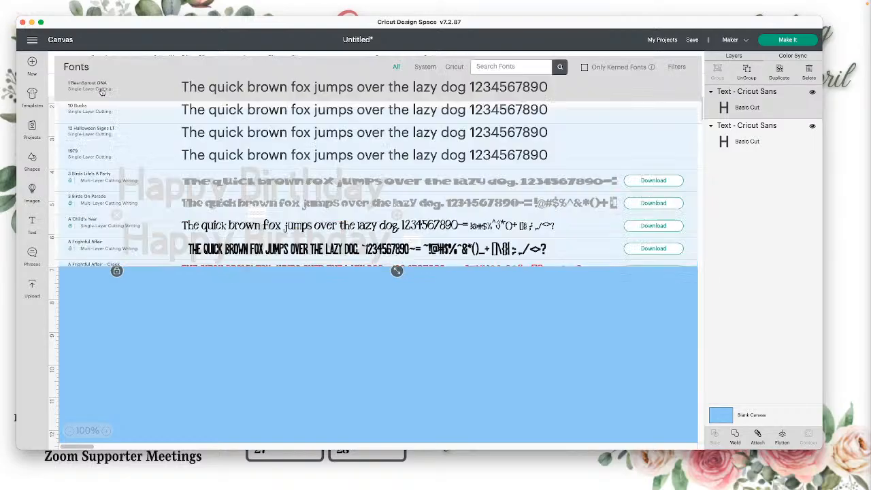
{"action": "left_click", "coordinate": [101, 91]}
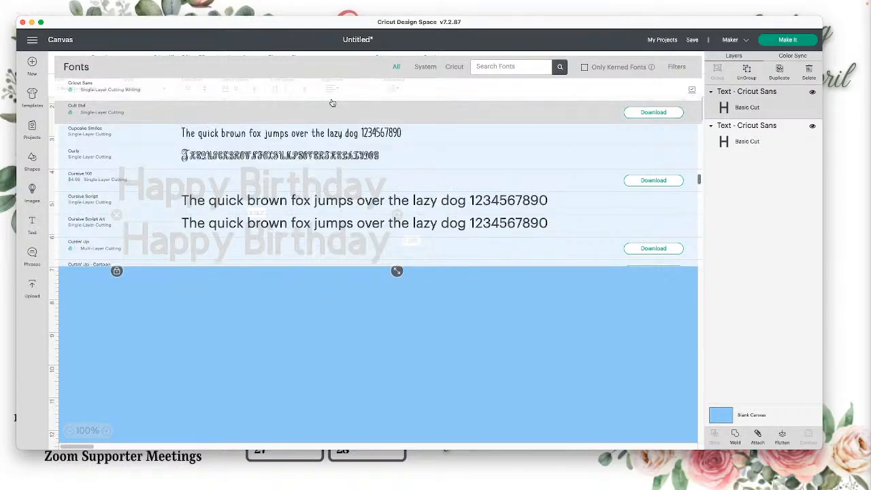
{"action": "type", "text": "ma"}
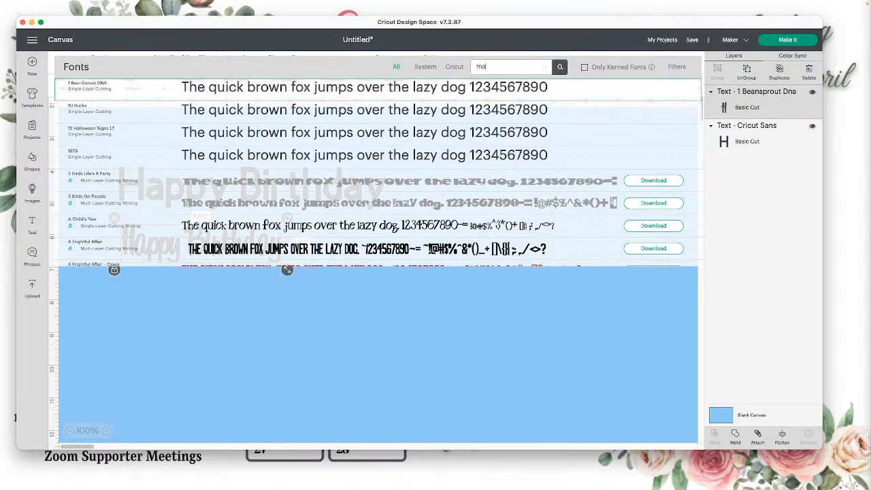
{"action": "type", "text": "gnolia"}
{"action": "left_click", "coordinate": [561, 67]}
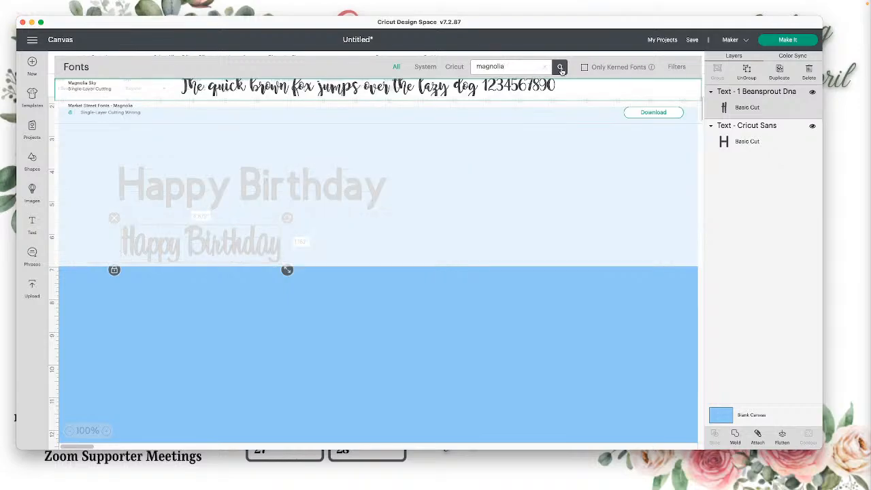
{"action": "left_click", "coordinate": [366, 93]}
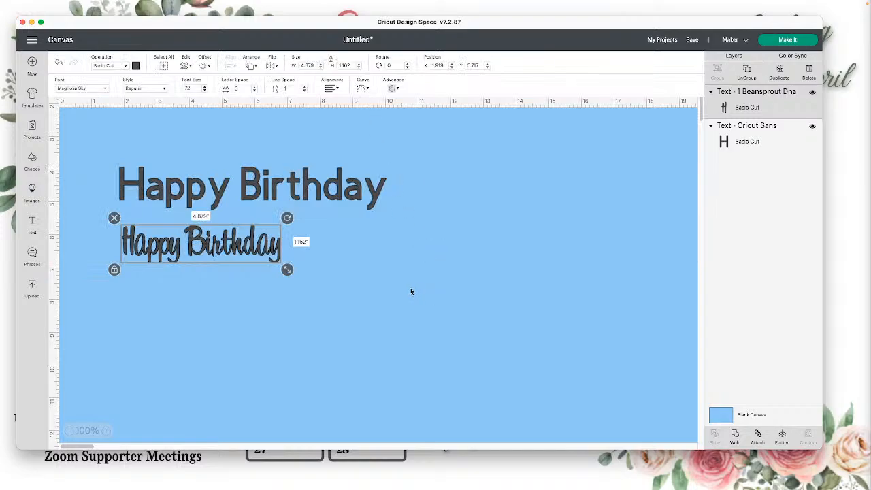
{"action": "left_click_drag", "start_coordinate": [379, 260], "coordinate": [381, 271]}
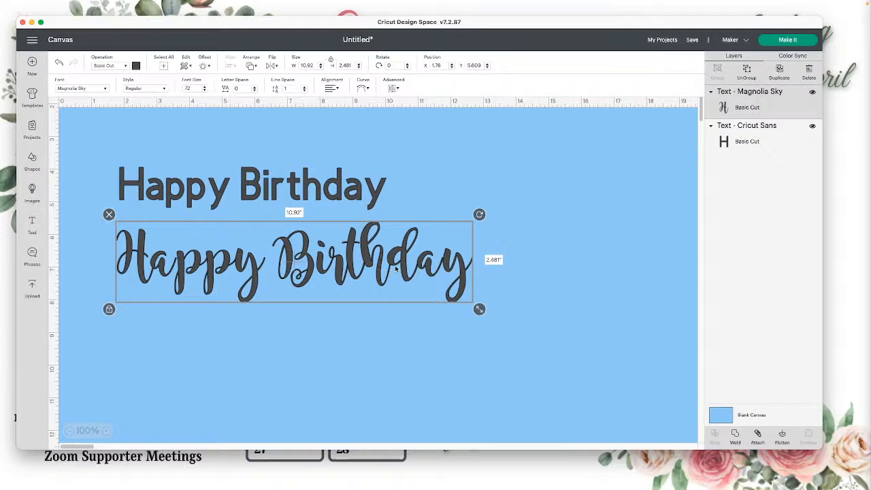
{"action": "scroll", "coordinate": [396, 268], "scroll_direction": "right", "scroll_amount": 2}
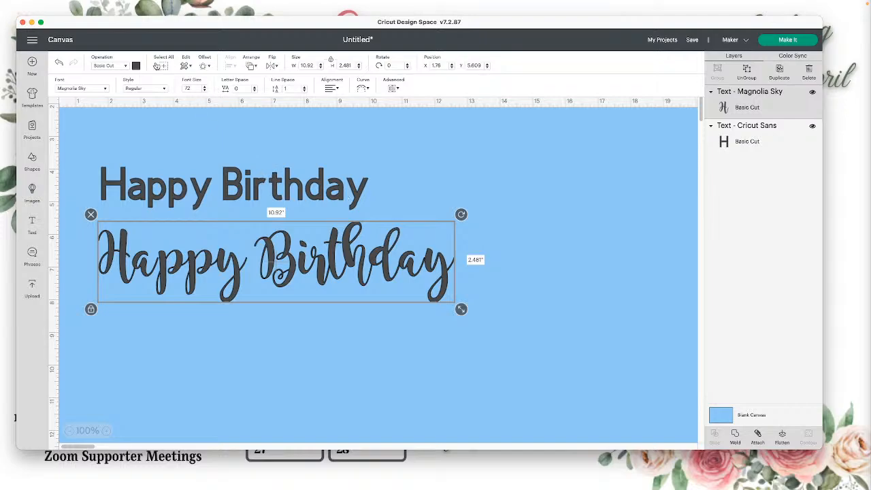
Create a 0.153 in offset with rounded corners and welded offsets around the Magnolia Sky "Happy Birthday" text
{"action": "left_click", "coordinate": [202, 66]}
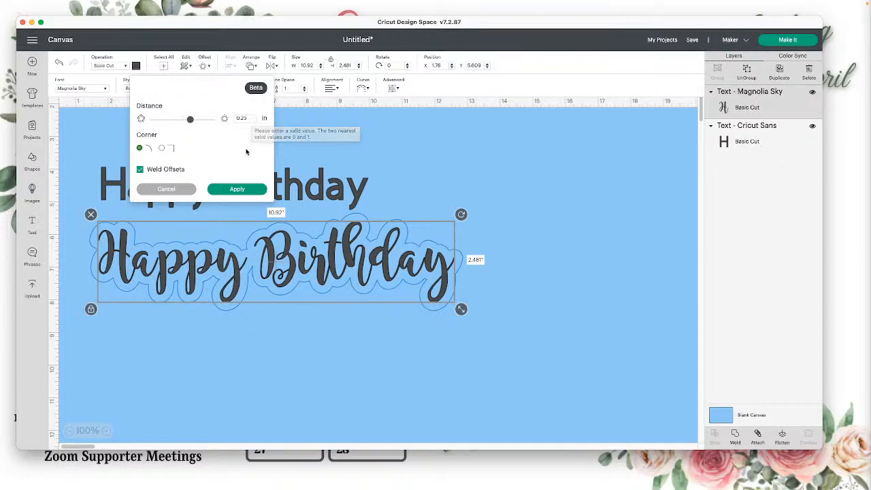
{"action": "left_click_drag", "start_coordinate": [190, 119], "coordinate": [187, 120]}
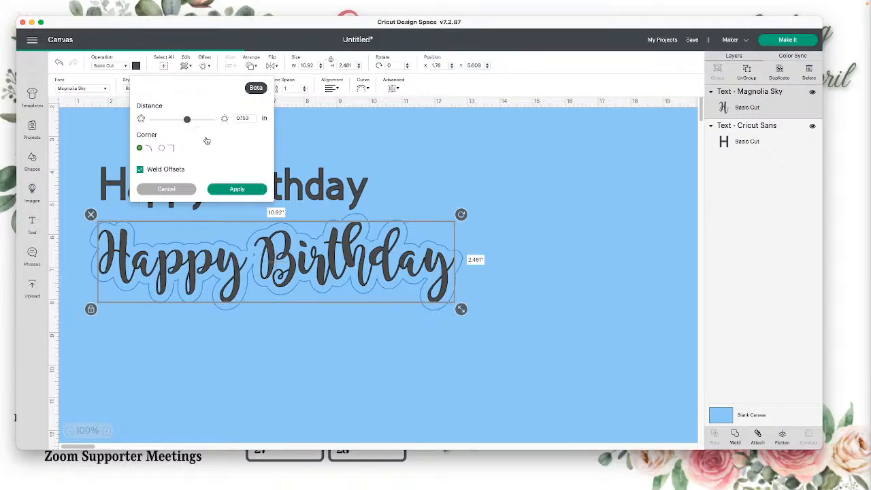
{"action": "left_click", "coordinate": [242, 190]}
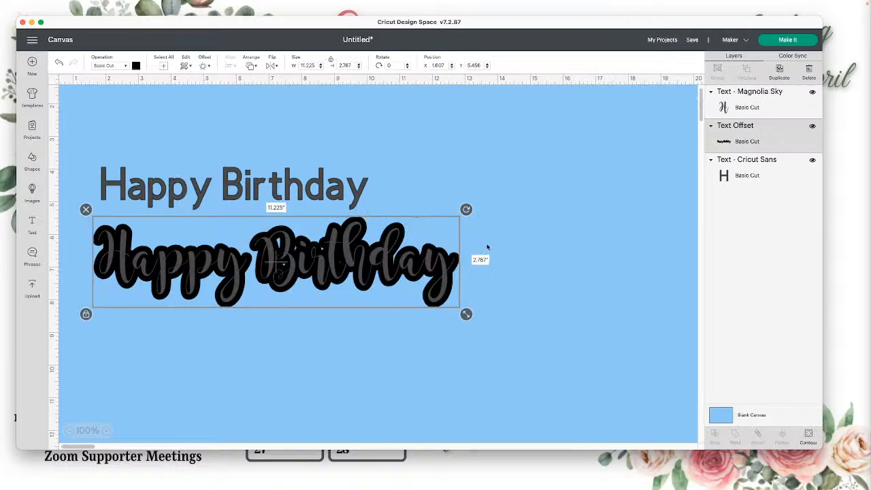
Change the material color of the Magnolia Sky "Happy Birthday" text to purple
{"action": "left_click", "coordinate": [436, 261]}
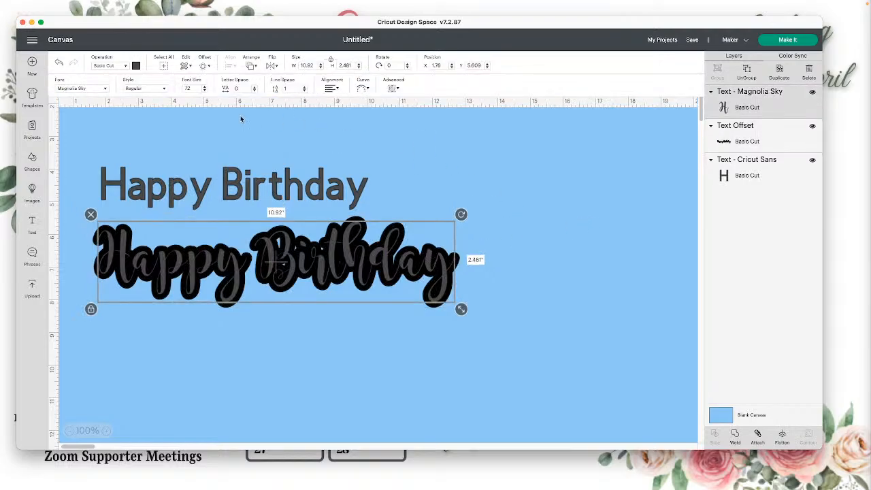
{"action": "left_click", "coordinate": [136, 65]}
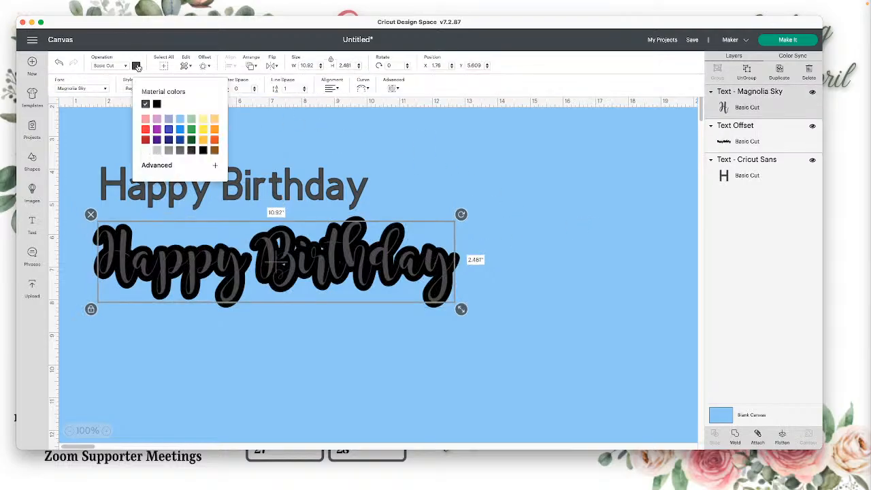
{"action": "left_click", "coordinate": [157, 130]}
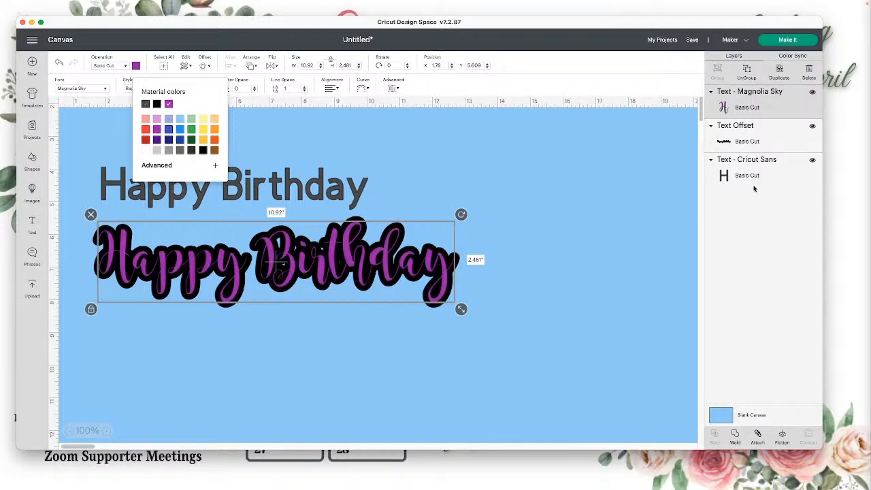
Give the text offset a custom turquoise-blue material color
{"action": "left_click", "coordinate": [748, 145]}
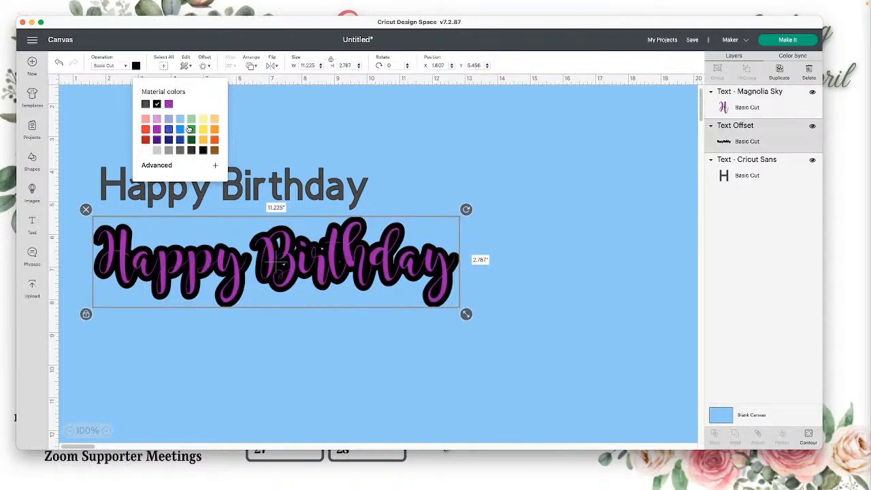
{"action": "left_click", "coordinate": [171, 166]}
{"action": "left_click", "coordinate": [196, 251]}
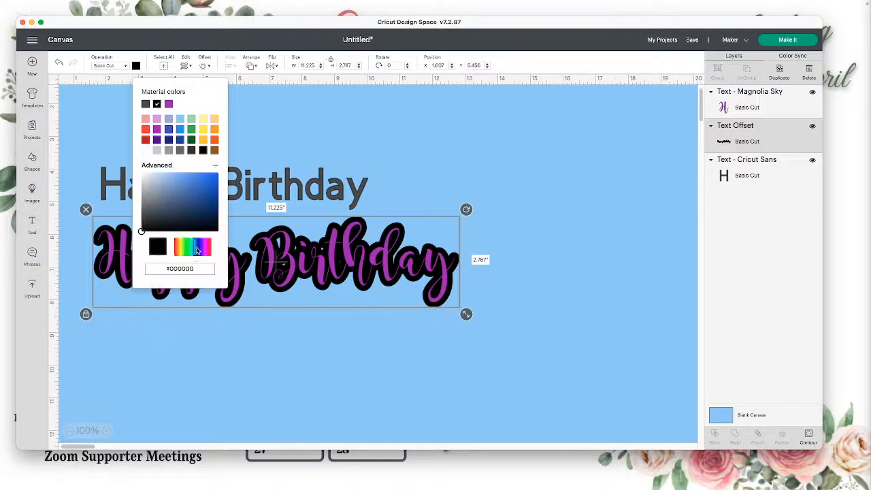
{"action": "left_click", "coordinate": [210, 185]}
{"action": "left_click", "coordinate": [487, 248]}
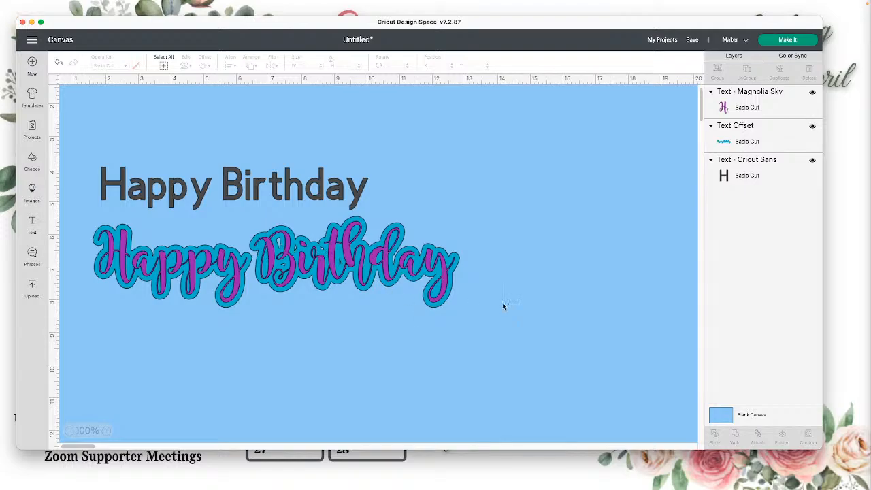
Hide all inner contours of the text offset, keeping the outer outlines of both "Happy" and "Birthday"
{"action": "left_click", "coordinate": [762, 151]}
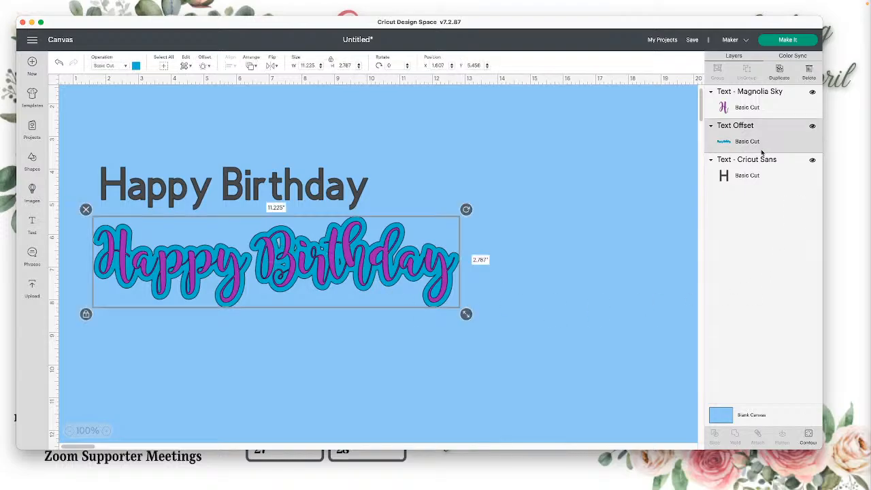
{"action": "left_click", "coordinate": [808, 435]}
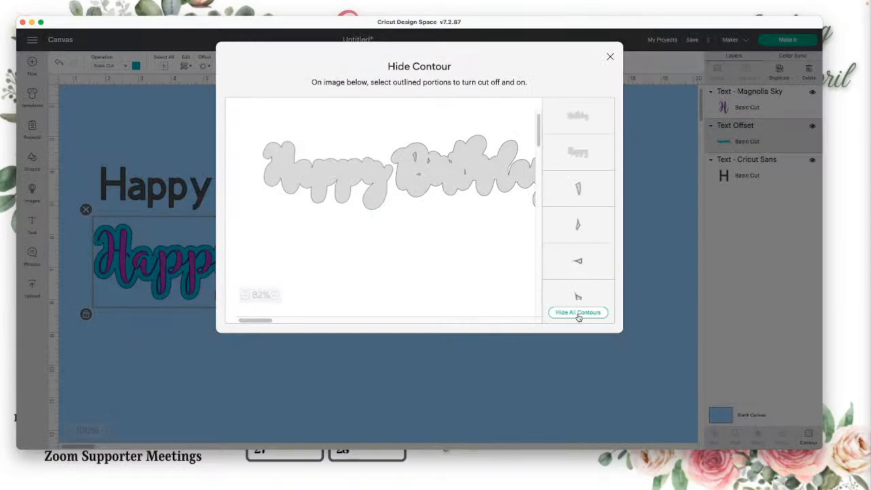
{"action": "left_click", "coordinate": [577, 314]}
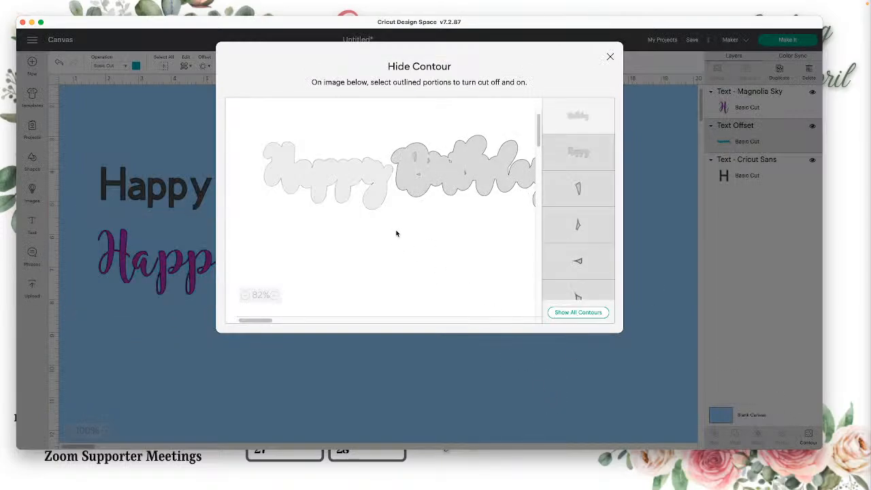
{"action": "left_click", "coordinate": [369, 187]}
{"action": "left_click", "coordinate": [518, 409]}
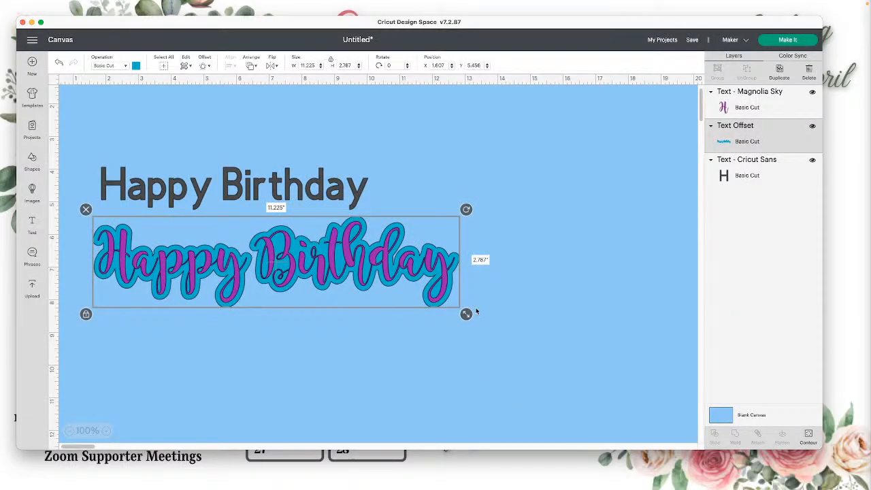
{"action": "left_click", "coordinate": [512, 294]}
Flatten the purple text and its offset into a single Print Then Cut layer, and undo the flattening
{"action": "left_click_drag", "start_coordinate": [503, 279], "coordinate": [206, 252]}
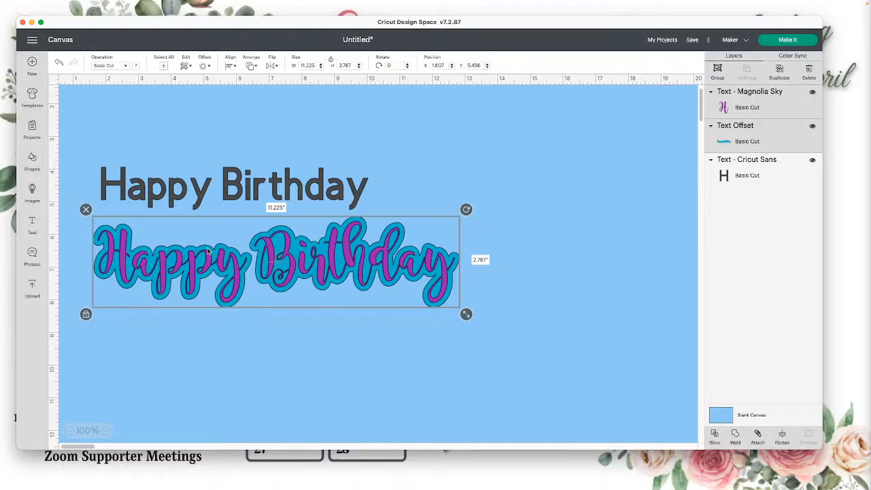
{"action": "left_click", "coordinate": [782, 436]}
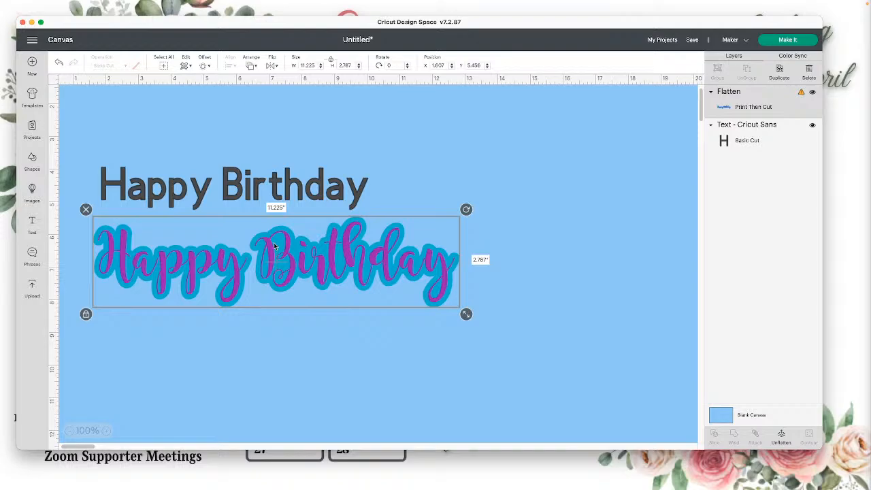
{"action": "left_click", "coordinate": [59, 64]}
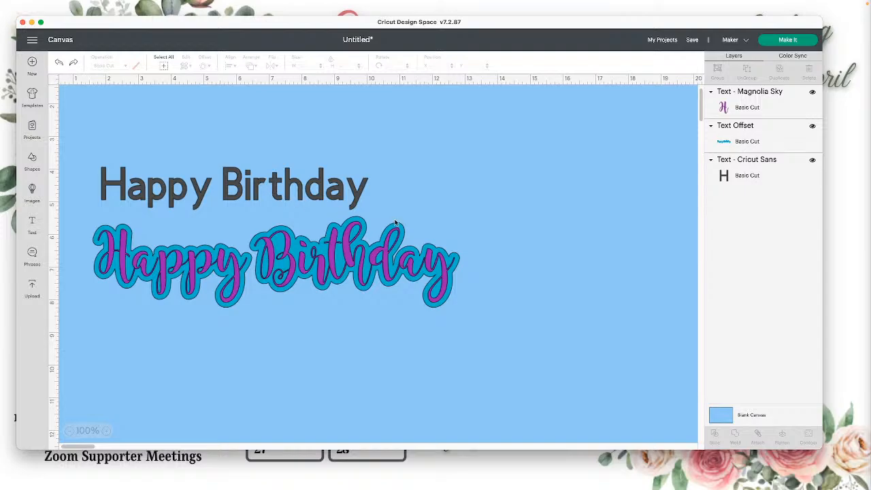
Ungroup the purple "Happy Birthday" text into individual letter layers, and undo the ungrouping
{"action": "left_click", "coordinate": [452, 266]}
{"action": "left_click", "coordinate": [492, 281]}
{"action": "left_click", "coordinate": [436, 270]}
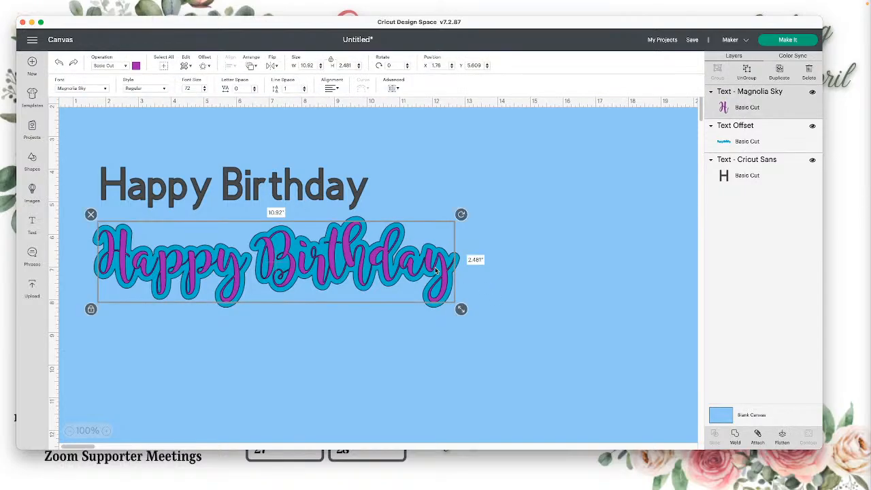
{"action": "left_click", "coordinate": [747, 71]}
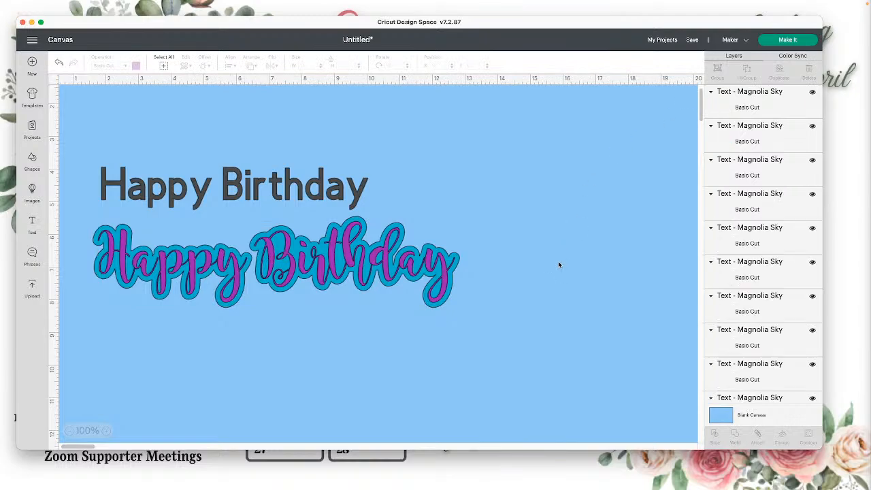
{"action": "left_click_drag", "start_coordinate": [515, 272], "coordinate": [394, 254]}
{"action": "left_click", "coordinate": [502, 252]}
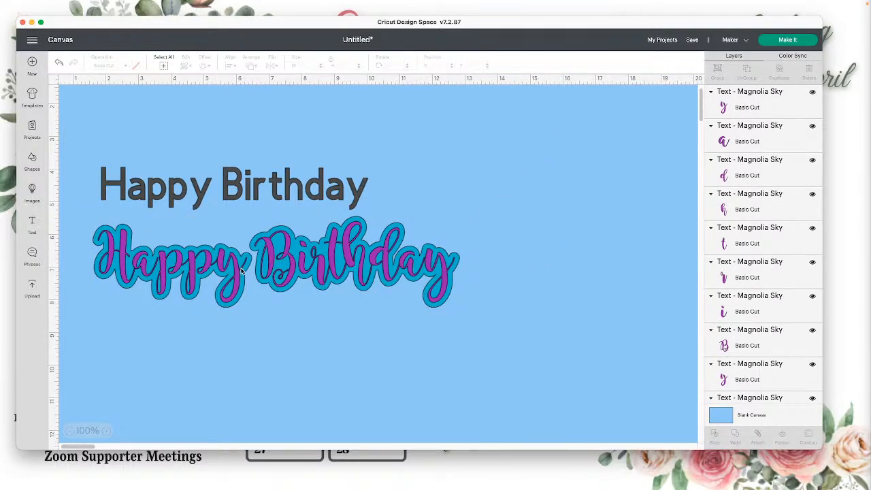
{"action": "left_click", "coordinate": [252, 298]}
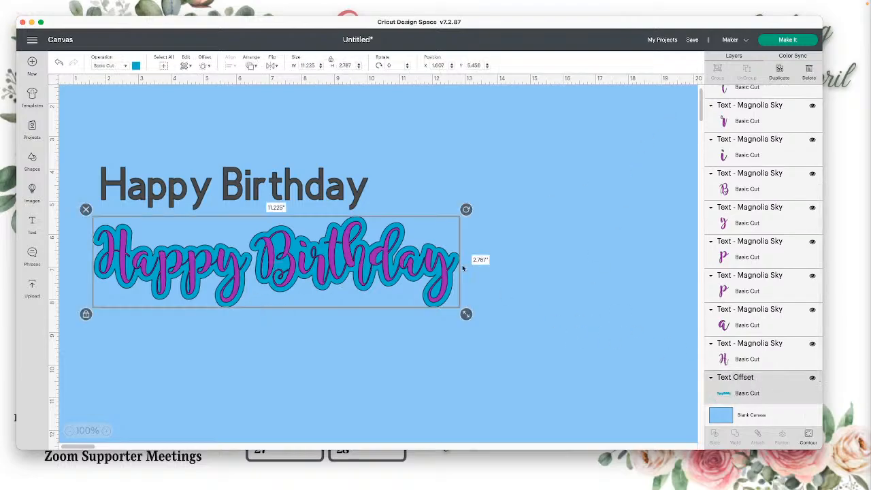
{"action": "left_click", "coordinate": [577, 198]}
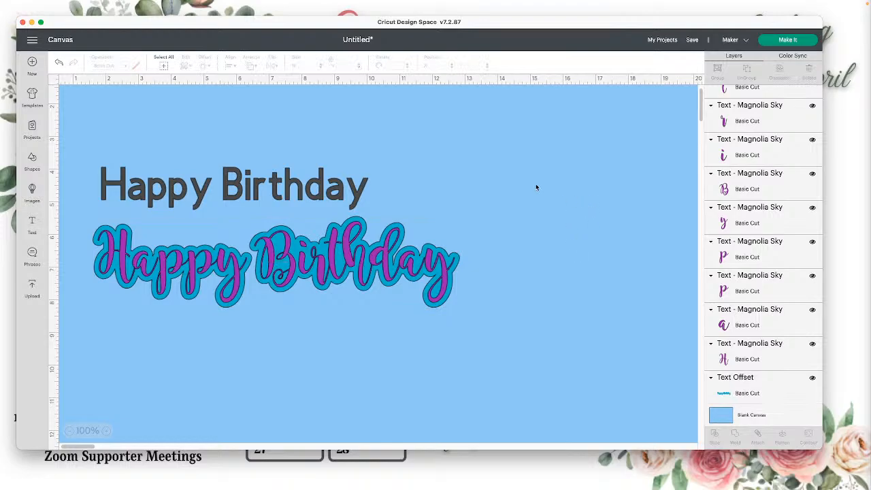
{"action": "left_click", "coordinate": [59, 63]}
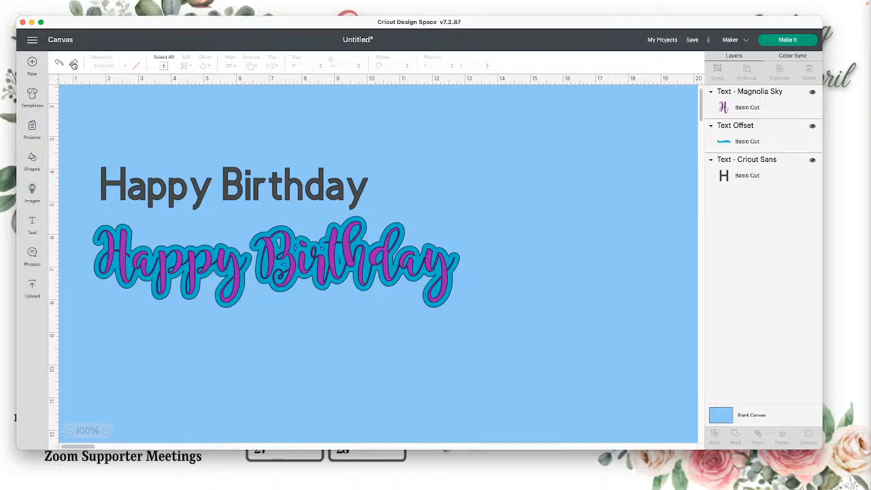
Shrink the purple text and its offset together to about 6.81 x 1.69 in and place them at about X 4.89, Y 6.18
{"action": "left_click", "coordinate": [752, 143]}
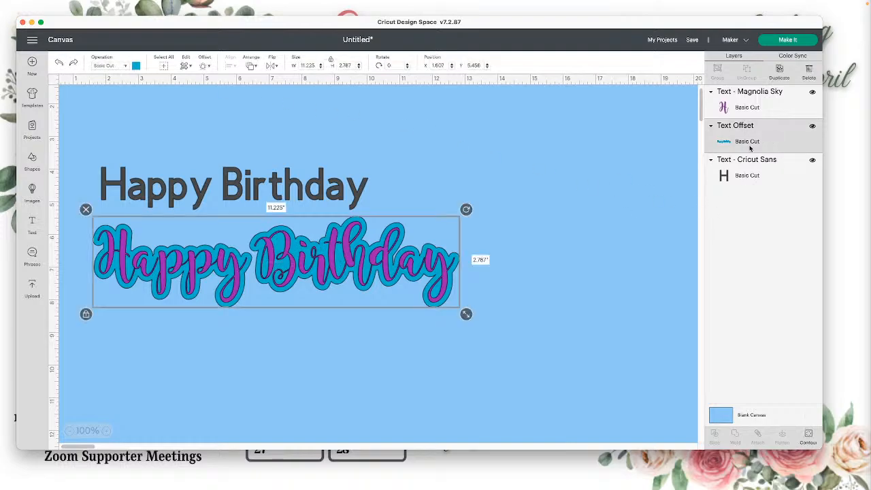
{"action": "left_click", "coordinate": [507, 254]}
{"action": "left_click_drag", "start_coordinate": [486, 282], "coordinate": [290, 265]}
{"action": "left_click_drag", "start_coordinate": [466, 314], "coordinate": [320, 277]}
{"action": "left_click_drag", "start_coordinate": [252, 268], "coordinate": [357, 292]}
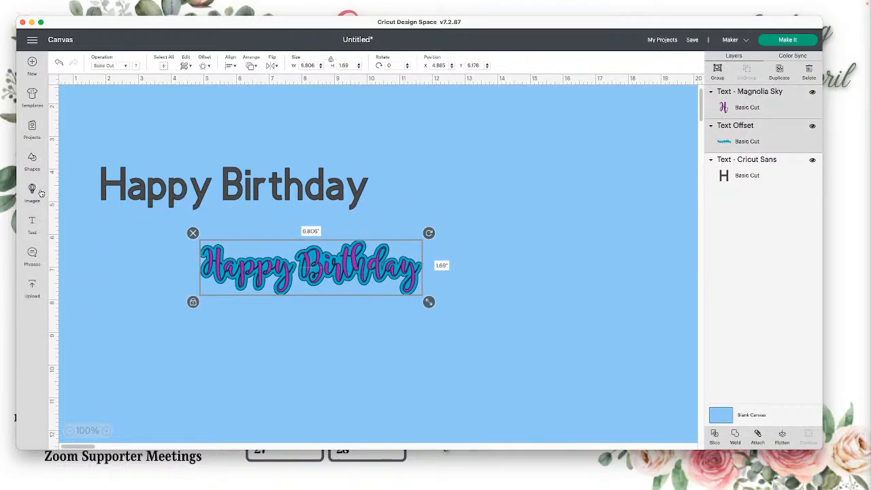
Add a square shape to the canvas and color it white
{"action": "left_click", "coordinate": [32, 162]}
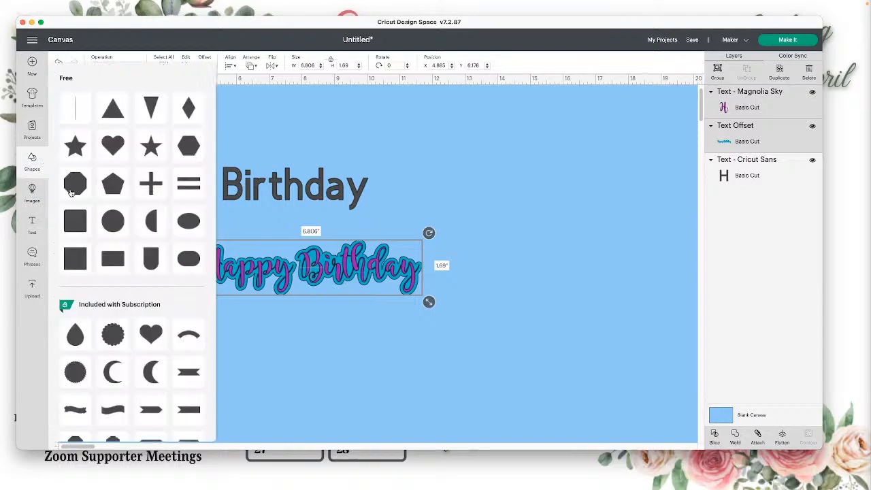
{"action": "left_click", "coordinate": [77, 256]}
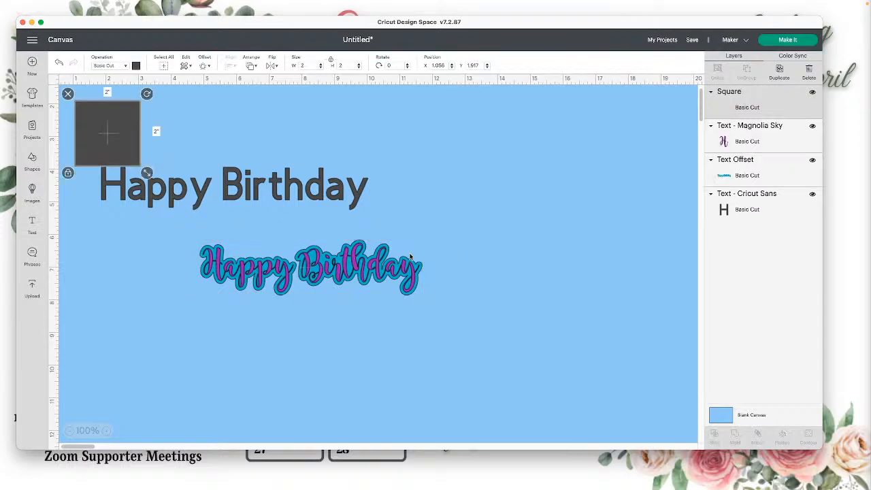
{"action": "left_click", "coordinate": [137, 65]}
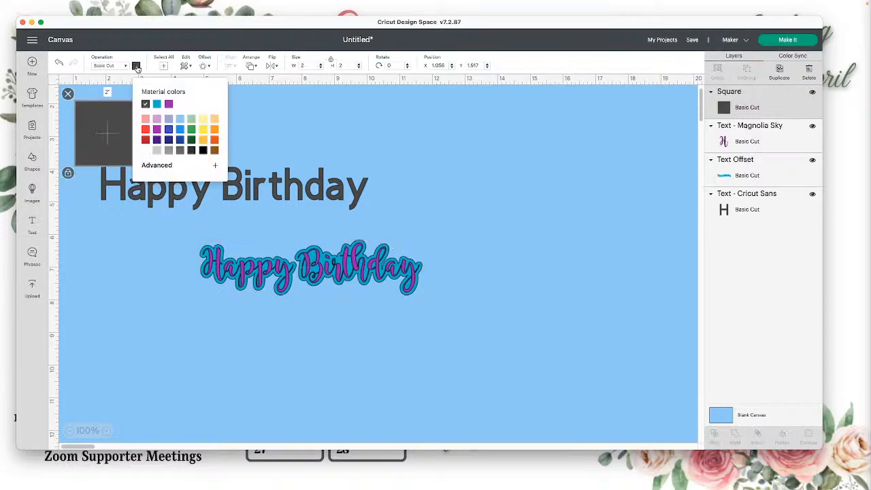
{"action": "left_click", "coordinate": [146, 151]}
Stretch the white square to about 9.11 x 2.49 in over the script "Happy Birthday" and send it to the back
{"action": "left_click_drag", "start_coordinate": [116, 143], "coordinate": [190, 274]}
{"action": "left_click", "coordinate": [141, 304]}
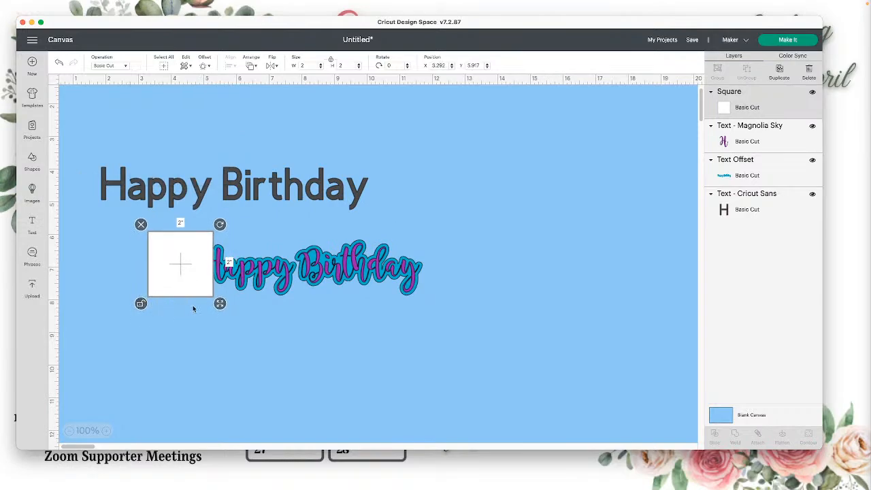
{"action": "left_click_drag", "start_coordinate": [220, 303], "coordinate": [452, 321]}
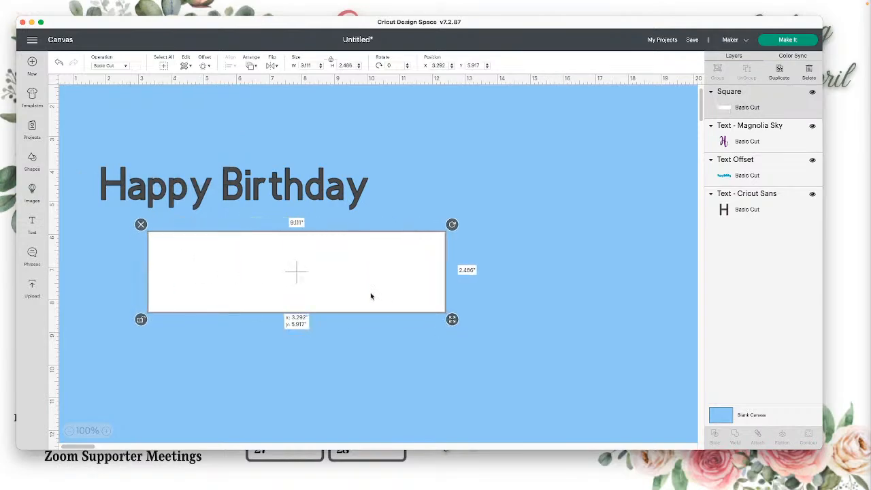
{"action": "left_click", "coordinate": [251, 60]}
{"action": "left_click", "coordinate": [274, 78]}
Center the script text, its offset and the white rectangle on one another, and flatten them into one Print Then Cut layer
{"action": "left_click_drag", "start_coordinate": [503, 283], "coordinate": [336, 249]}
{"action": "left_click", "coordinate": [228, 66]}
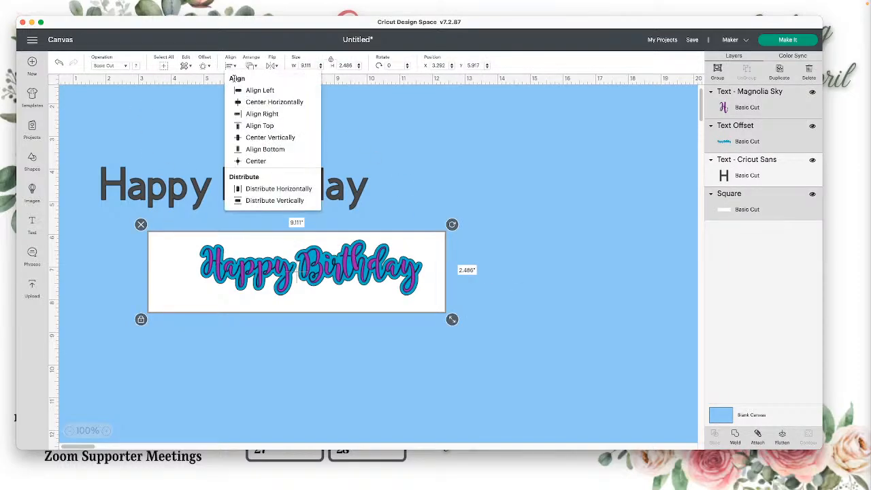
{"action": "left_click", "coordinate": [265, 103]}
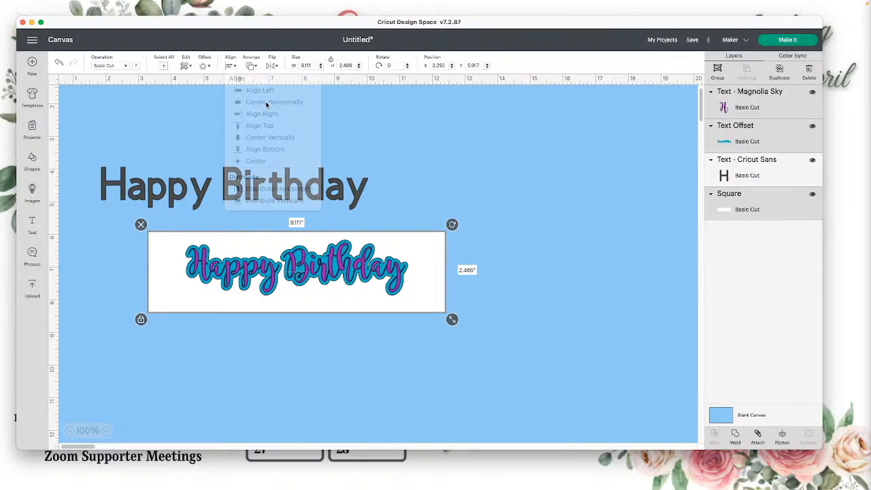
{"action": "left_click", "coordinate": [231, 66]}
{"action": "left_click", "coordinate": [259, 160]}
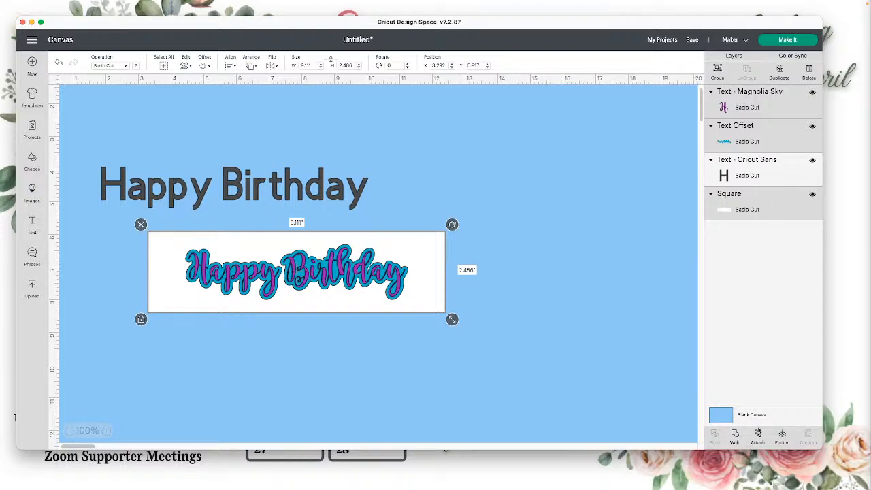
{"action": "left_click", "coordinate": [782, 438]}
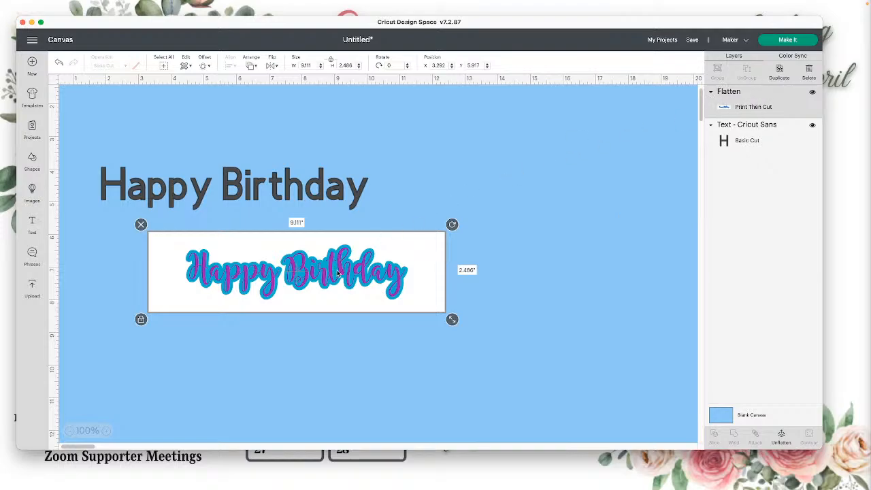
Move the flattened label to about X 5.65, Y 6.03 and the gray "Happy Birthday" text to about X 3.40, Y 3.94
{"action": "left_click_drag", "start_coordinate": [338, 273], "coordinate": [415, 275]}
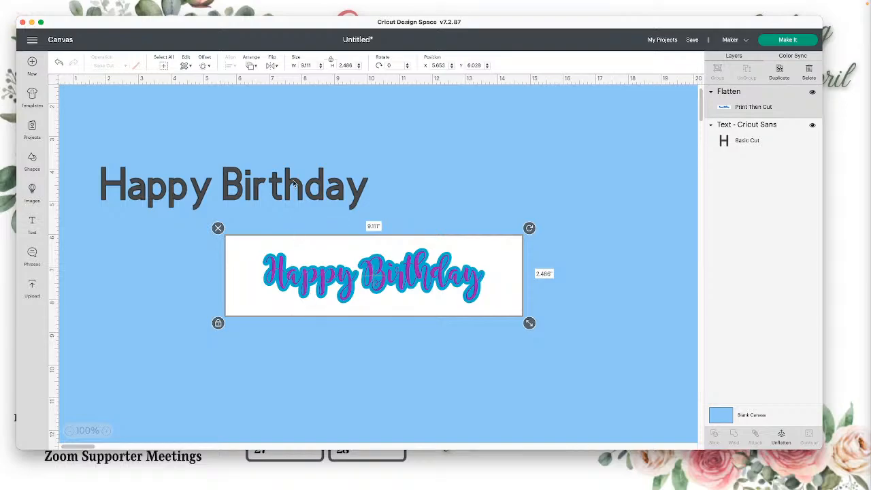
{"action": "left_click", "coordinate": [315, 193]}
{"action": "left_click_drag", "start_coordinate": [315, 192], "coordinate": [365, 192]}
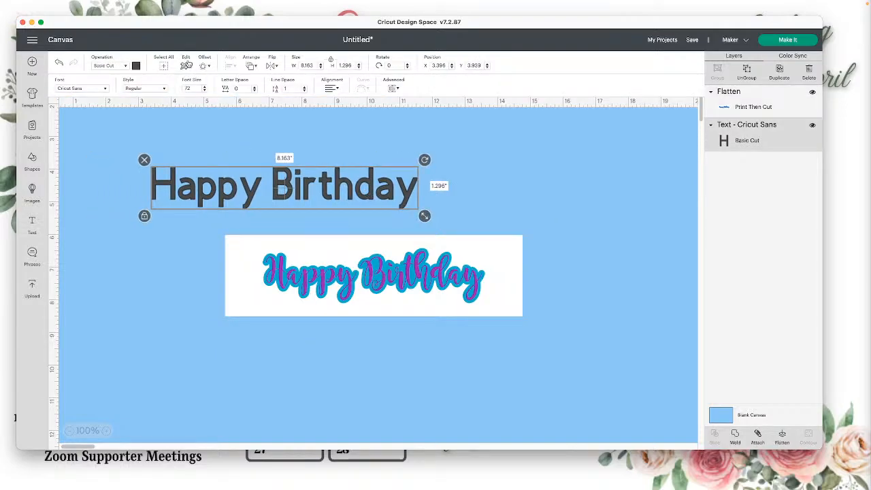
Create a welded, round-cornered offset of 0.05 in around the gray "Happy Birthday" text
{"action": "left_click", "coordinate": [204, 66]}
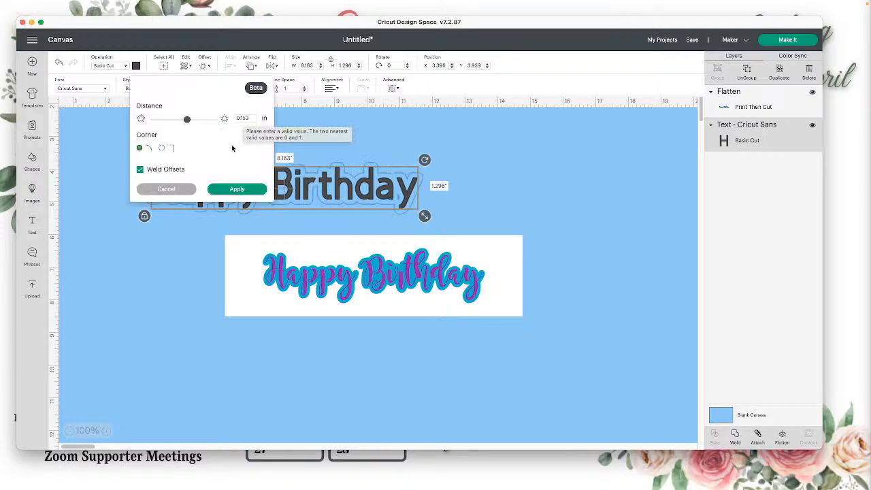
{"action": "left_click_drag", "start_coordinate": [191, 119], "coordinate": [186, 121]}
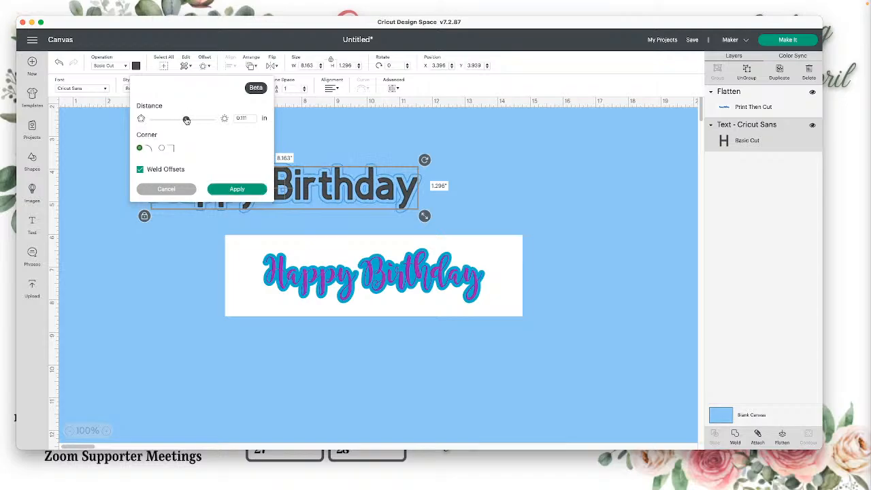
{"action": "left_click", "coordinate": [247, 119]}
{"action": "left_click", "coordinate": [224, 149]}
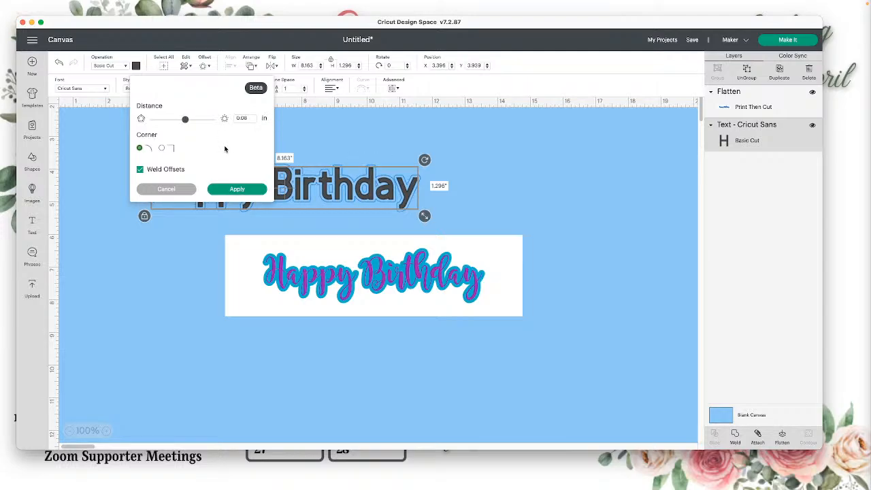
{"action": "left_click", "coordinate": [252, 119]}
{"action": "key", "text": "Return"}
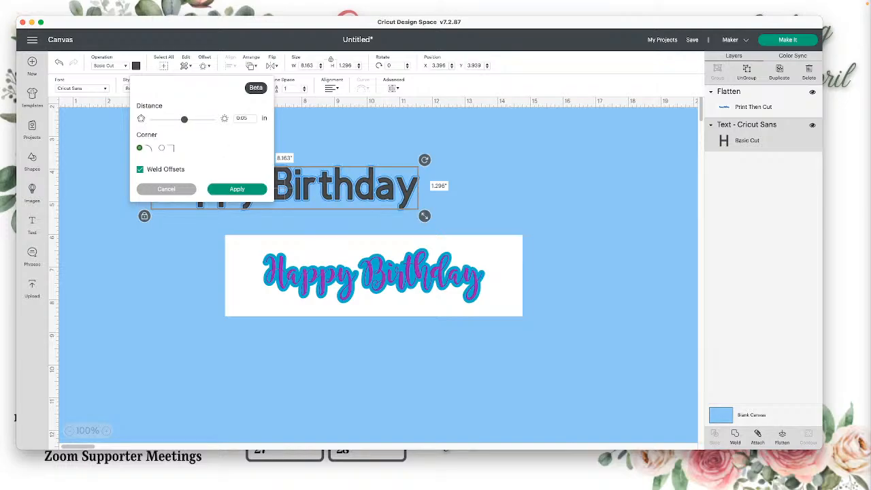
{"action": "left_click", "coordinate": [236, 191]}
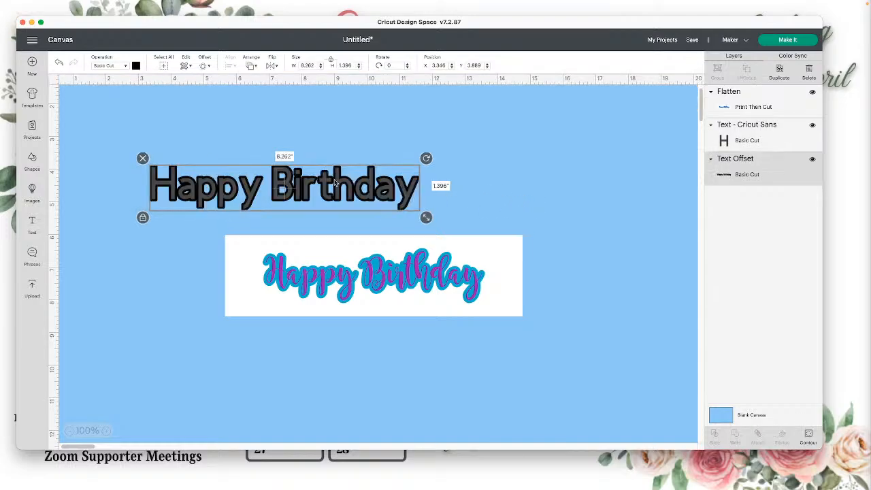
Color the Cricut Sans "Happy Birthday" text purple and its offset blue, matching the script design's colors
{"action": "left_click", "coordinate": [413, 189]}
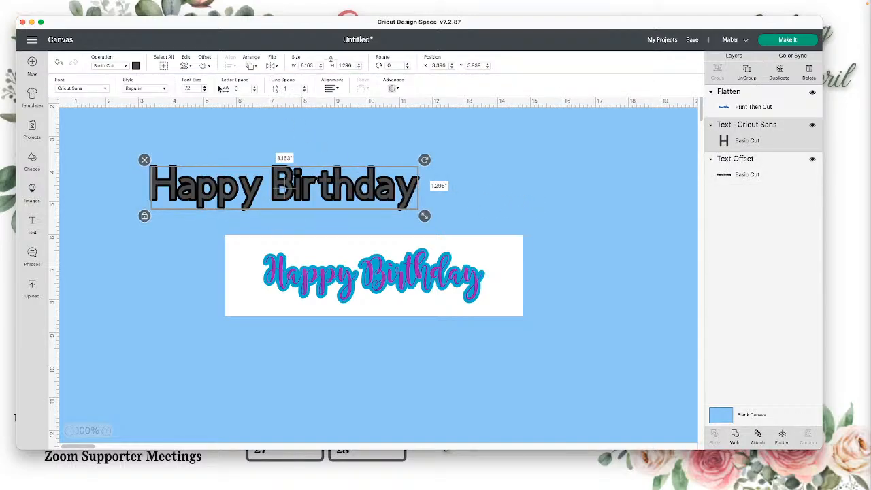
{"action": "left_click", "coordinate": [136, 66]}
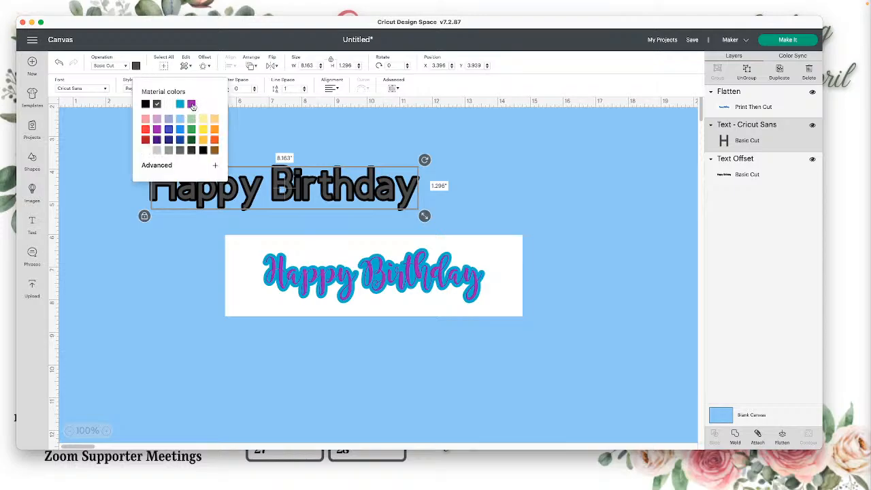
{"action": "left_click", "coordinate": [192, 104]}
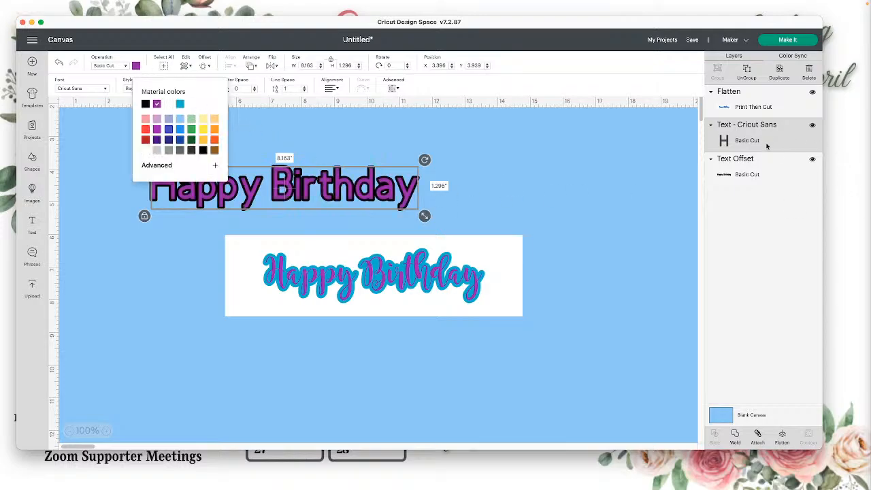
{"action": "left_click", "coordinate": [756, 171]}
{"action": "left_click", "coordinate": [181, 105]}
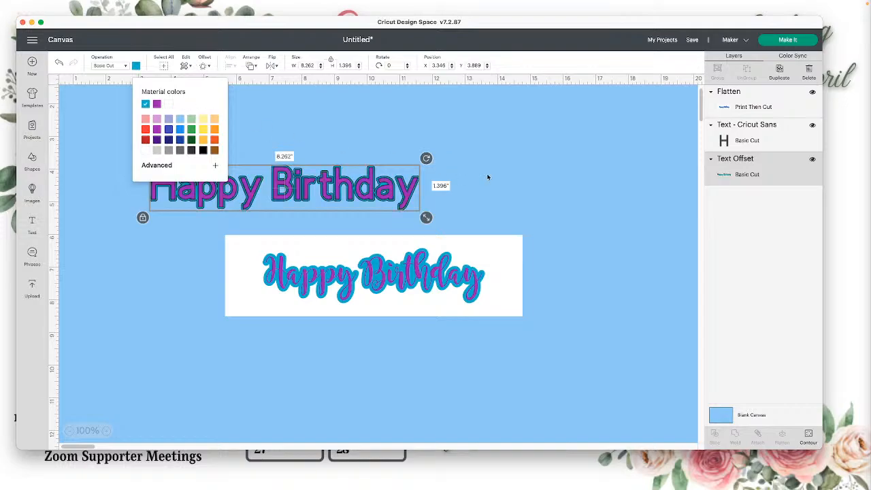
Flatten the Cricut Sans text with its offset and move the flattened design to about X 5.61, Y 3.68
{"action": "left_click", "coordinate": [511, 187]}
{"action": "left_click_drag", "start_coordinate": [509, 190], "coordinate": [355, 167]}
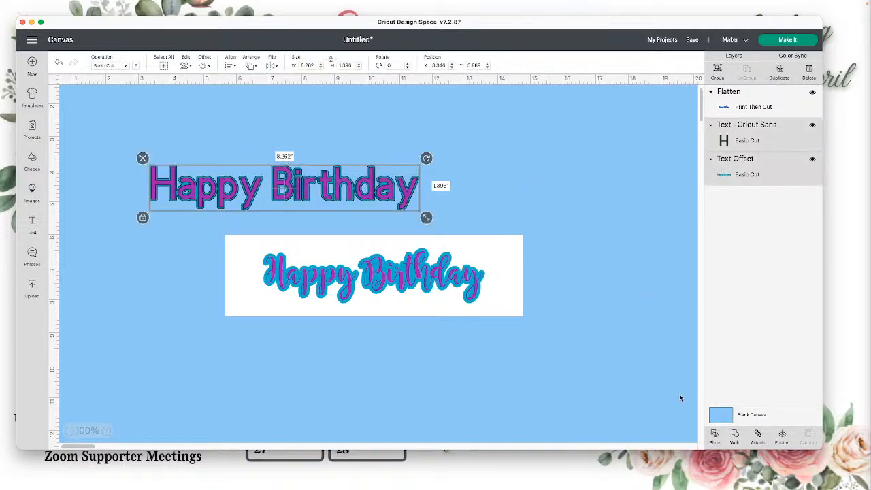
{"action": "left_click", "coordinate": [781, 434]}
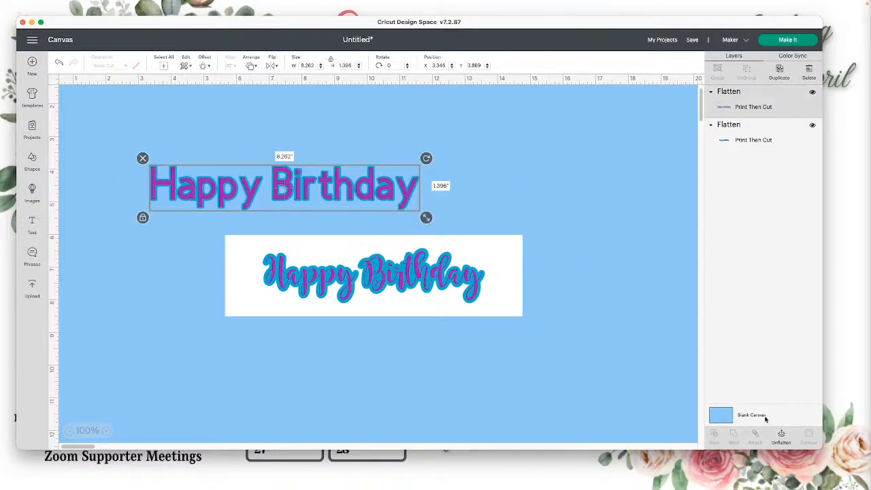
{"action": "left_click", "coordinate": [514, 180]}
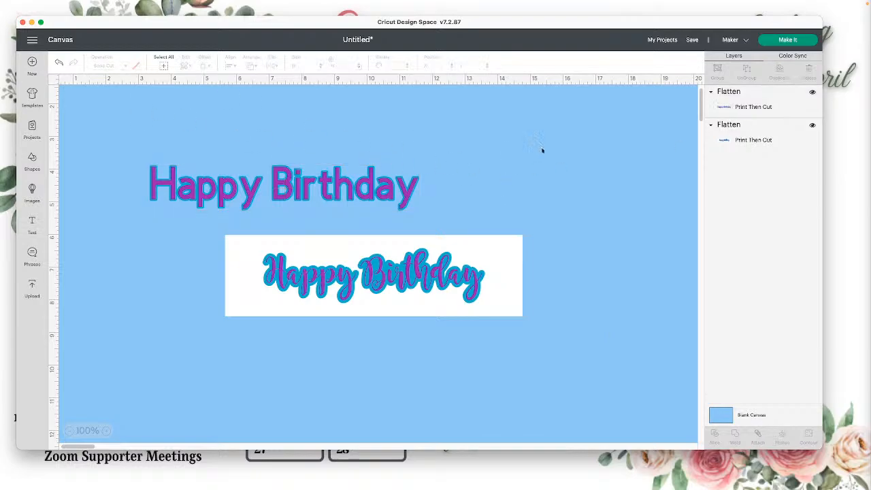
{"action": "left_click_drag", "start_coordinate": [356, 207], "coordinate": [438, 200]}
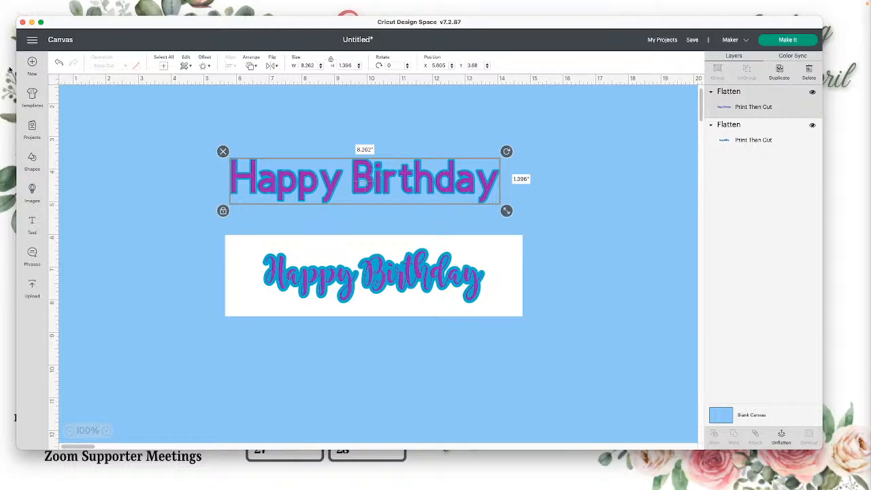
Open the account profile page and dismiss the scheduled maintenance notice
{"action": "left_click", "coordinate": [33, 40]}
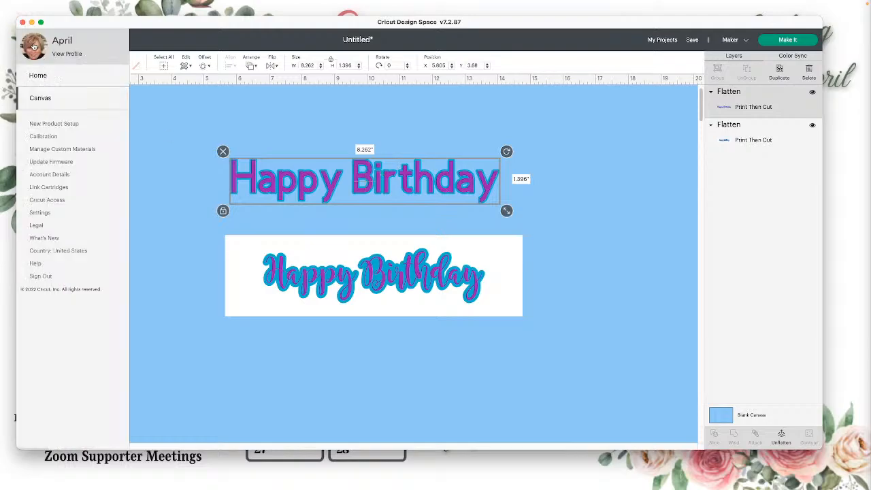
{"action": "left_click", "coordinate": [68, 57]}
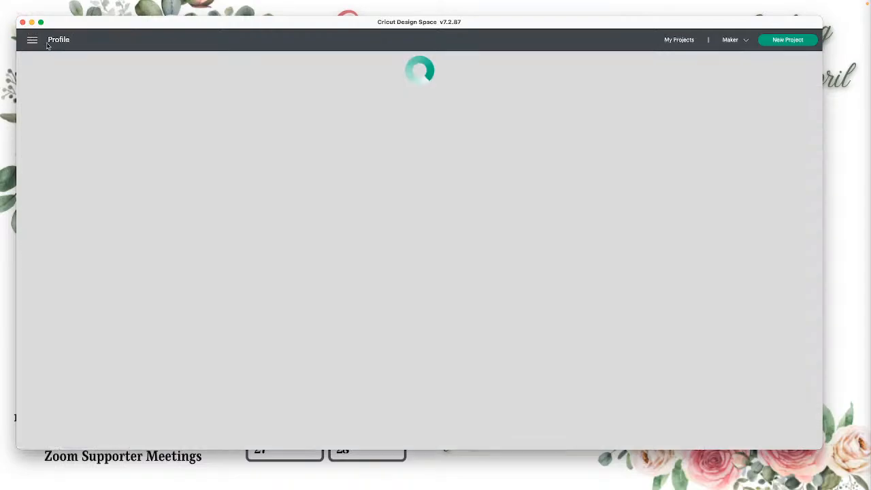
{"action": "left_click", "coordinate": [32, 42]}
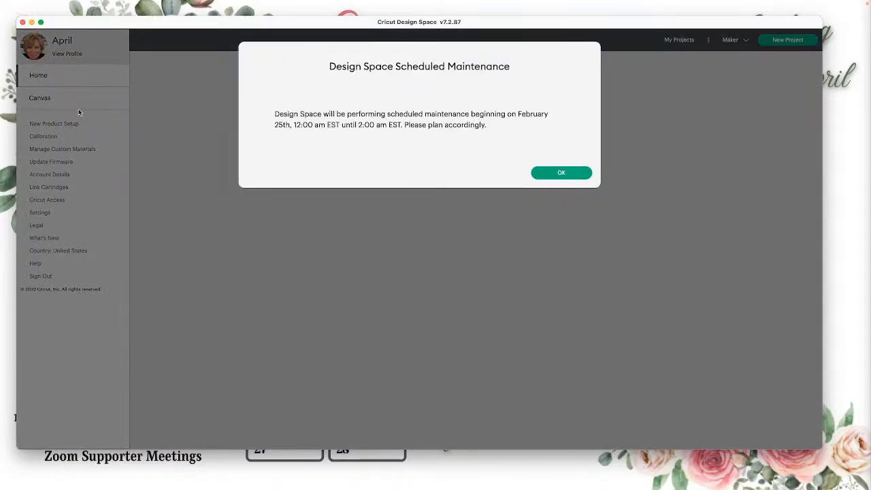
{"action": "left_click", "coordinate": [560, 172]}
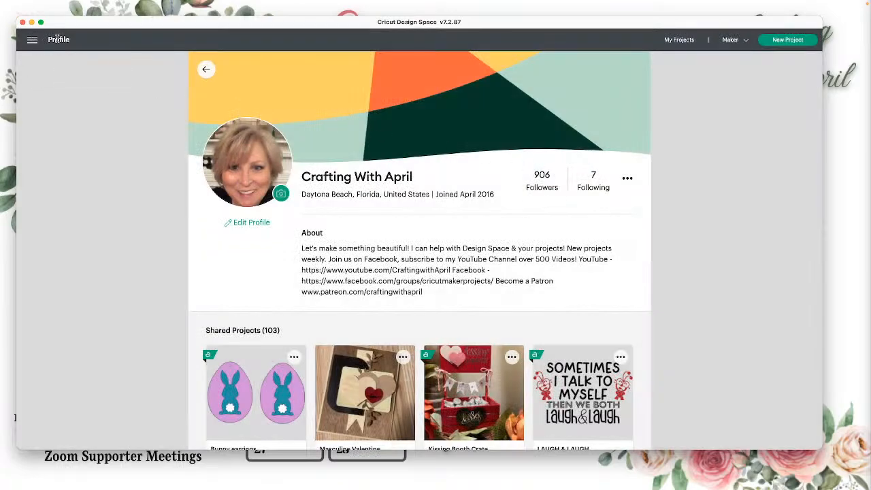
Set the canvas grid to Full Grid in the Design Space settings and return to the canvas
{"action": "left_click", "coordinate": [32, 40]}
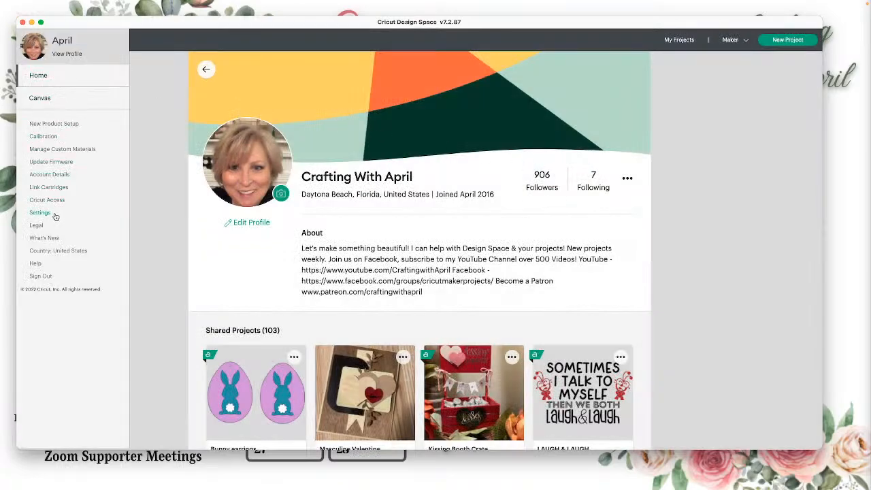
{"action": "left_click", "coordinate": [77, 213]}
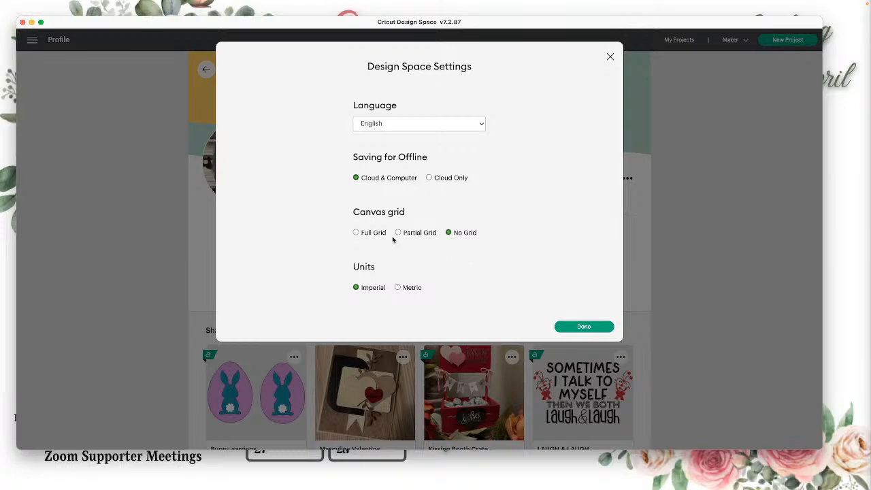
{"action": "left_click", "coordinate": [355, 233]}
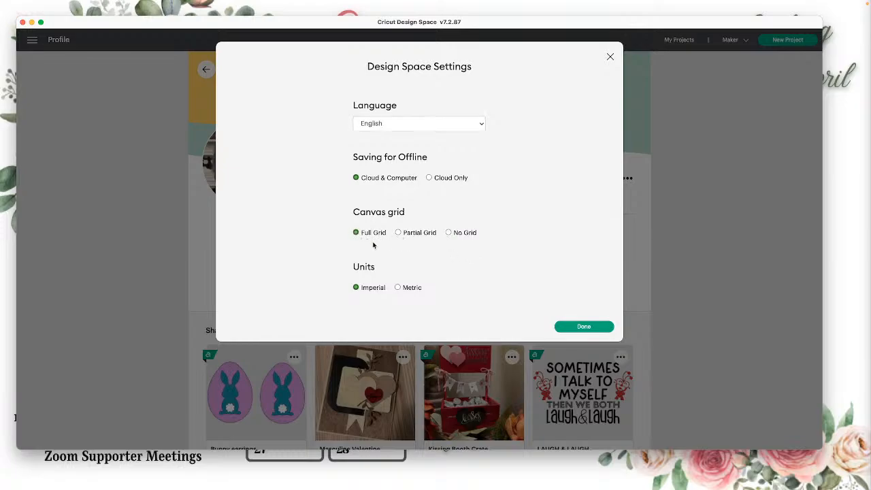
{"action": "left_click", "coordinate": [586, 327]}
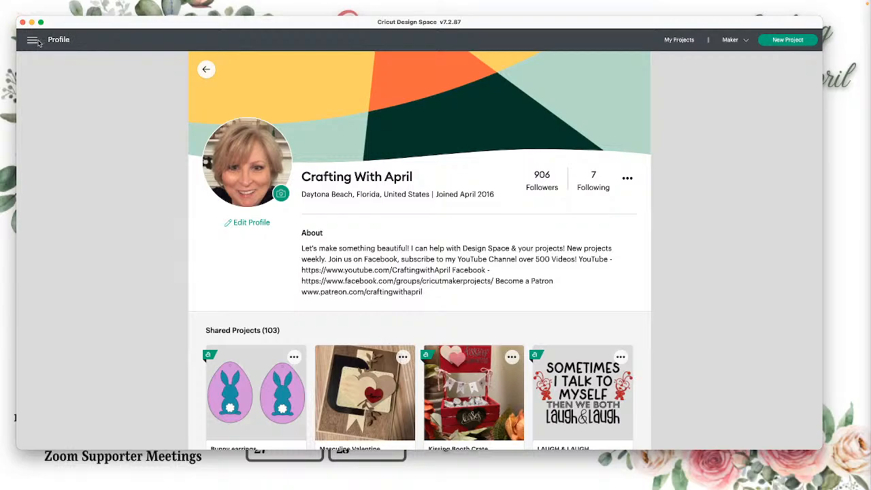
{"action": "left_click", "coordinate": [670, 41]}
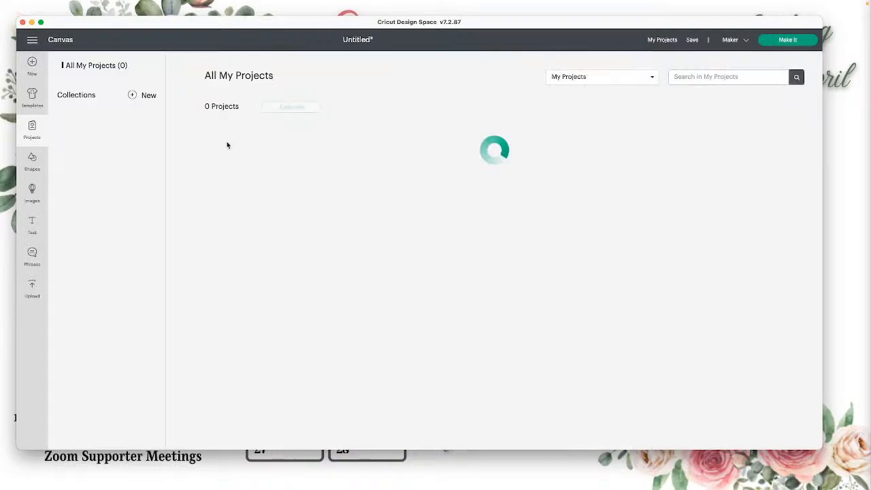
{"action": "left_click", "coordinate": [60, 39]}
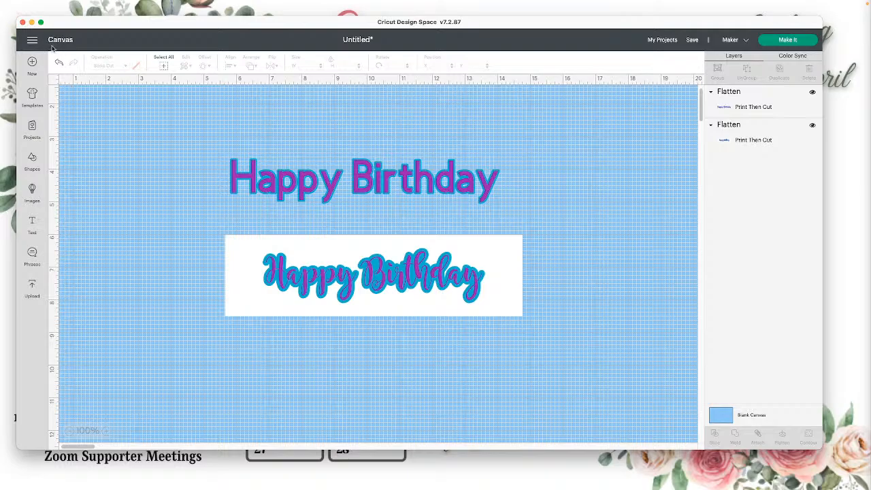
Change the canvas background color to white
{"action": "left_click", "coordinate": [411, 191]}
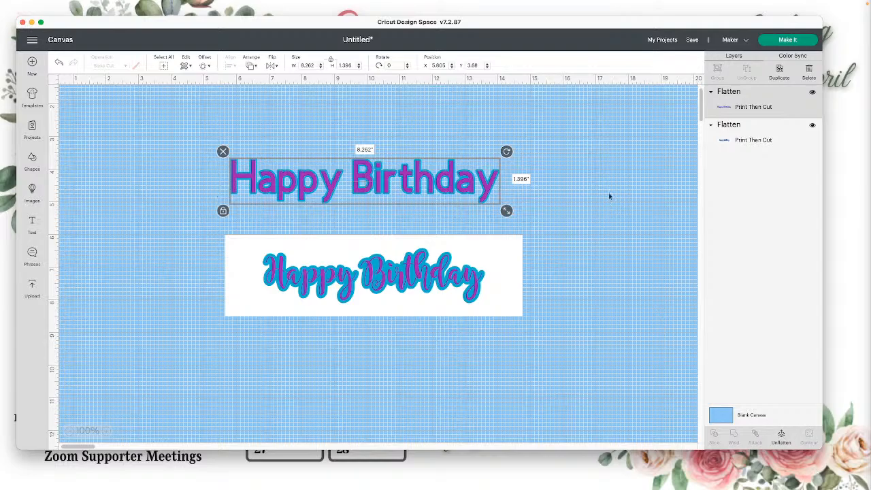
{"action": "left_click", "coordinate": [726, 419]}
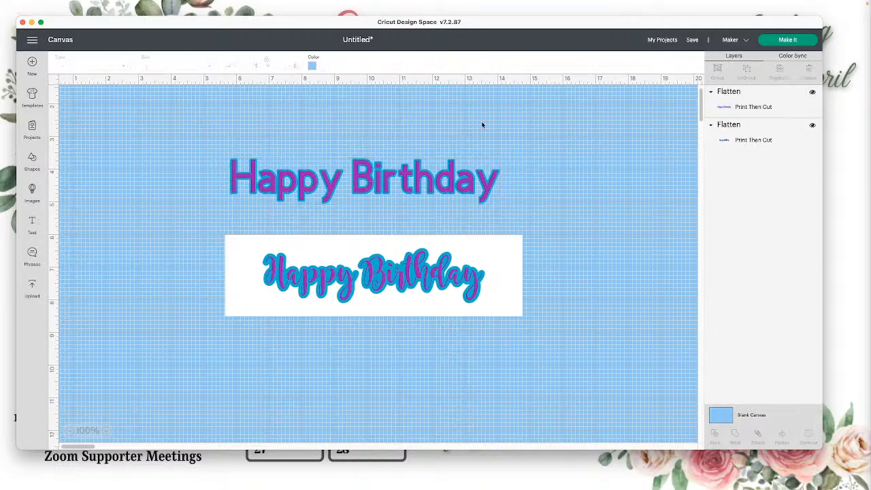
{"action": "left_click", "coordinate": [313, 66]}
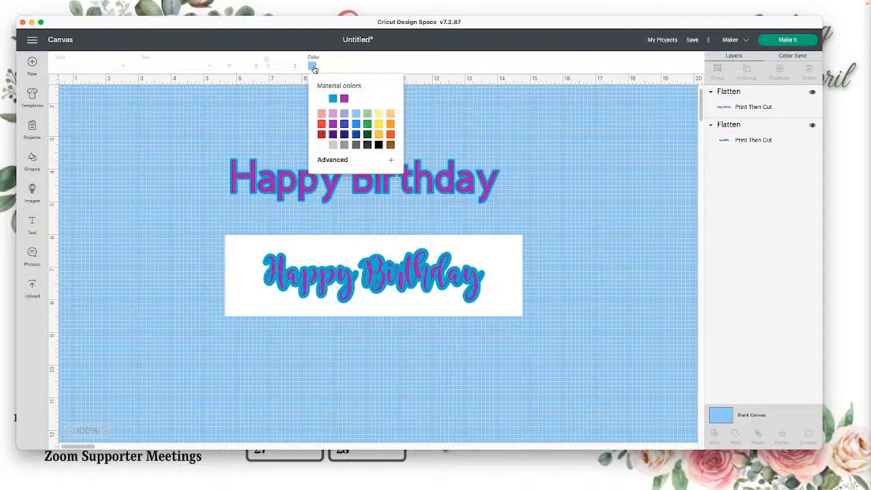
{"action": "left_click", "coordinate": [324, 146]}
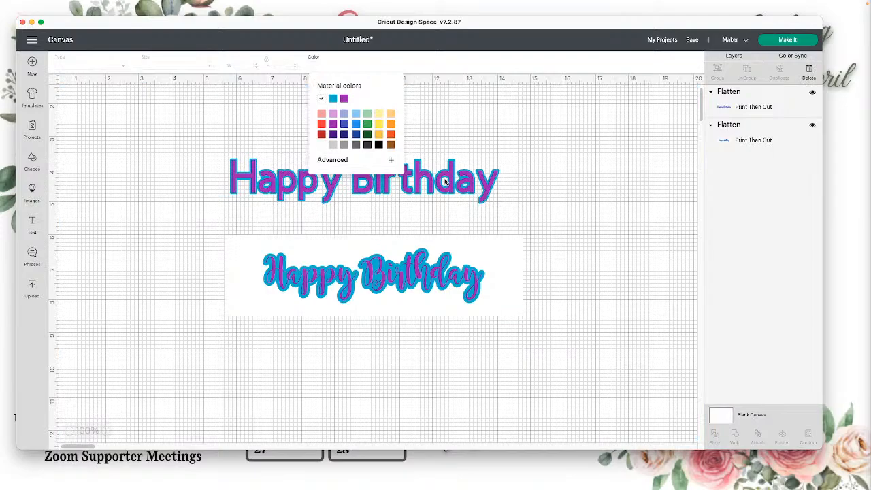
{"action": "left_click", "coordinate": [488, 189]}
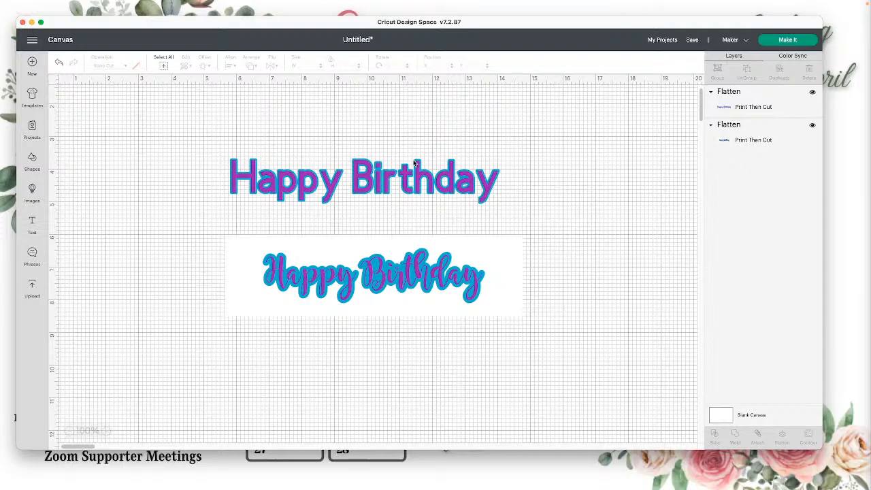
Reposition the white-backed label to about X 4.31, Y 5.44 and the Cricut Sans design to about X 4.54, Y 3.26
{"action": "left_click_drag", "start_coordinate": [300, 251], "coordinate": [256, 232]}
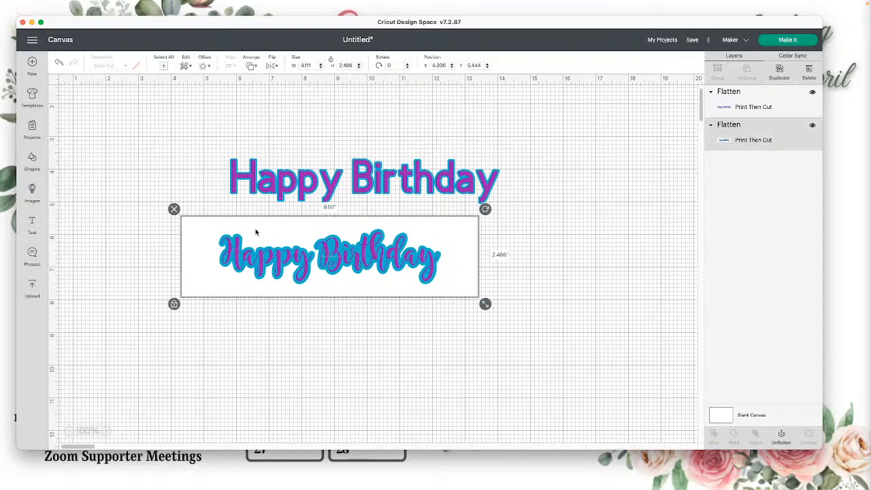
{"action": "left_click_drag", "start_coordinate": [335, 177], "coordinate": [295, 164]}
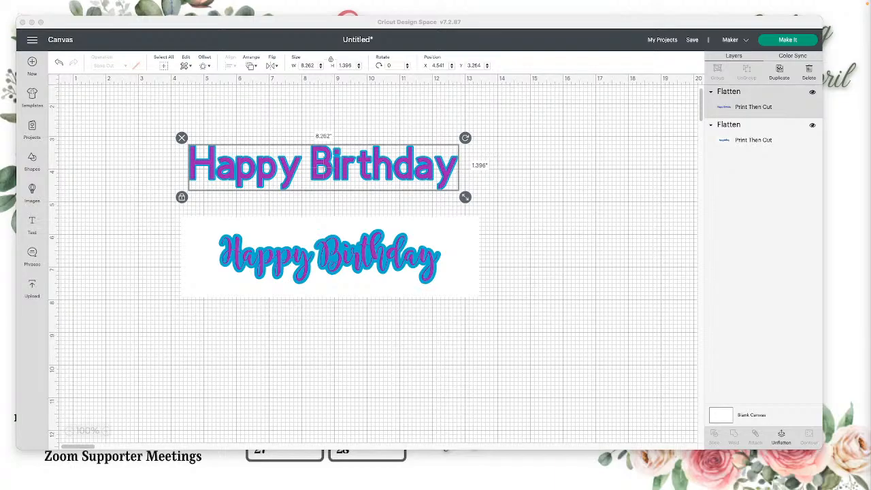
Bring the screenshot of the purple heart Valentine card into view over the canvas
{"action": "left_click_drag", "start_coordinate": [870, 103], "coordinate": [520, 81]}
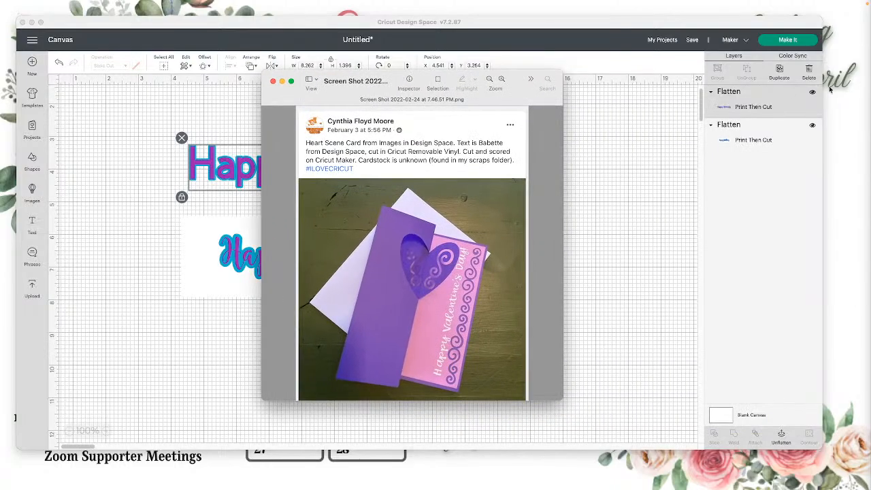